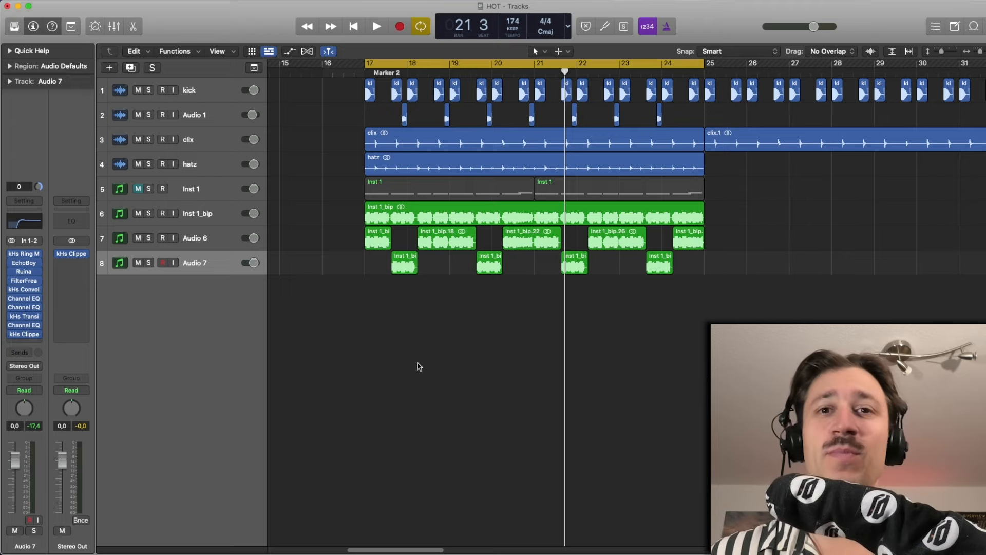
Step: Mute Audio 6 and Audio 7 and play the Inst 1_bip bass layer together with the drums
left_click(138, 238)
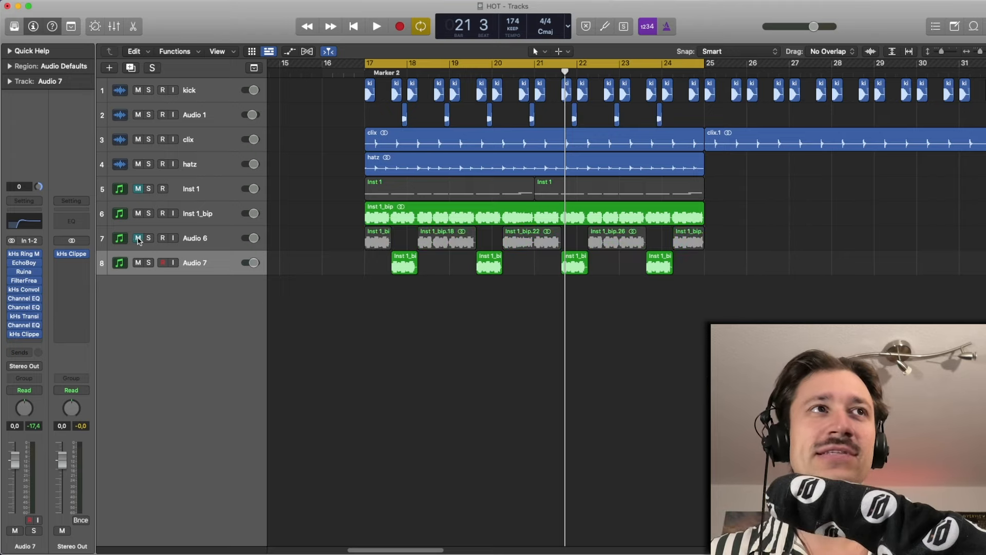
left_click(138, 262)
left_click(192, 217)
left_click(309, 253)
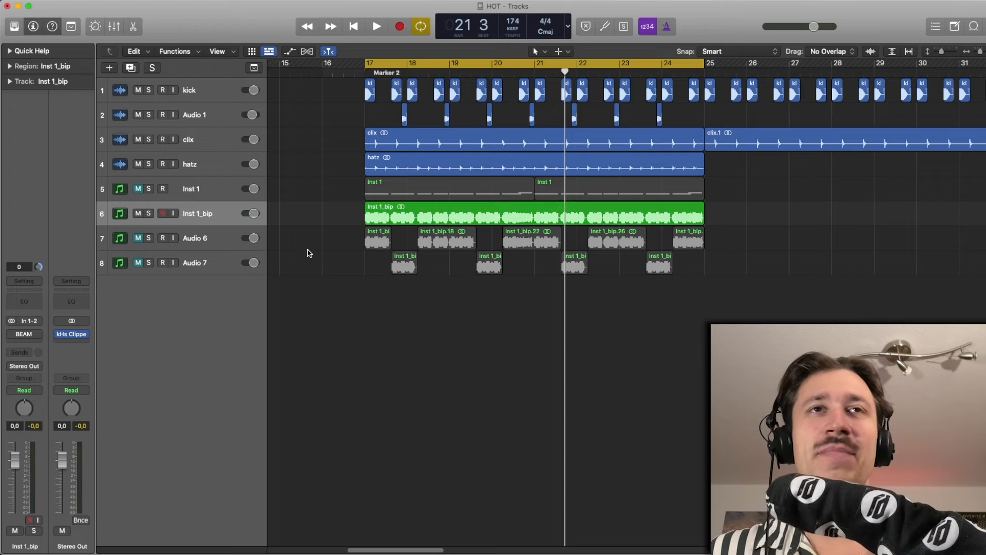
left_click(212, 215)
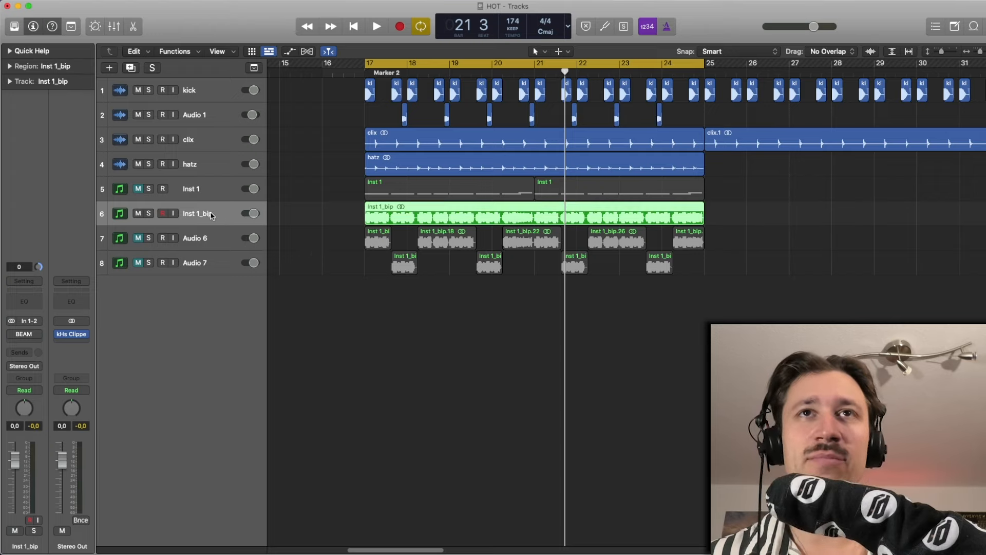
key("space")
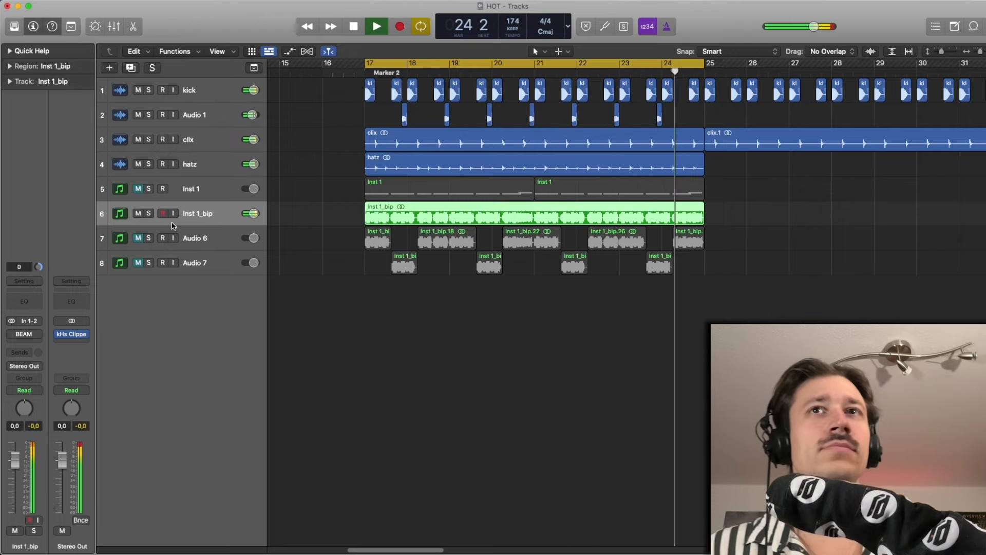
key("space")
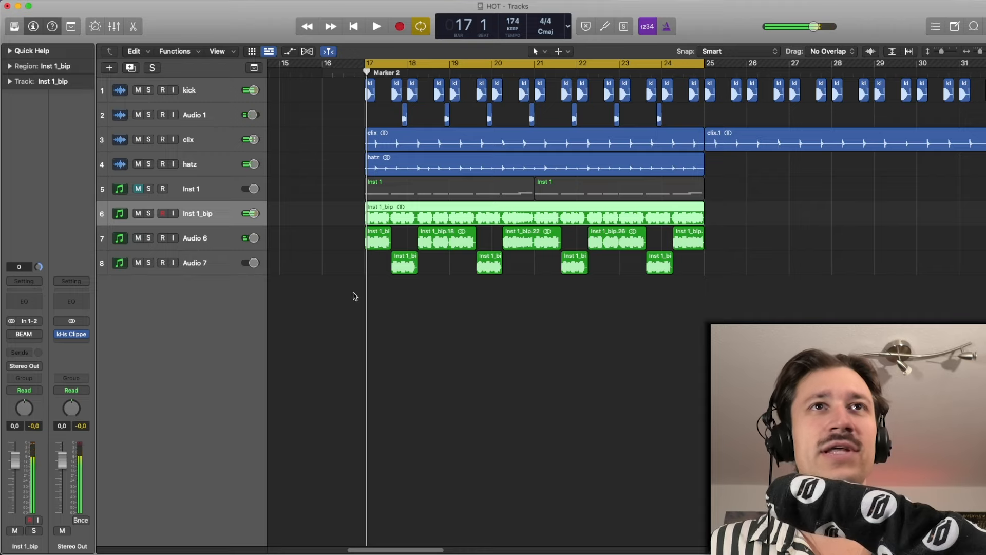
Step: Play the looped section from bar 17 with the Inst 1_bip, Audio 6 and Audio 7 layers unmuted
left_click(429, 294)
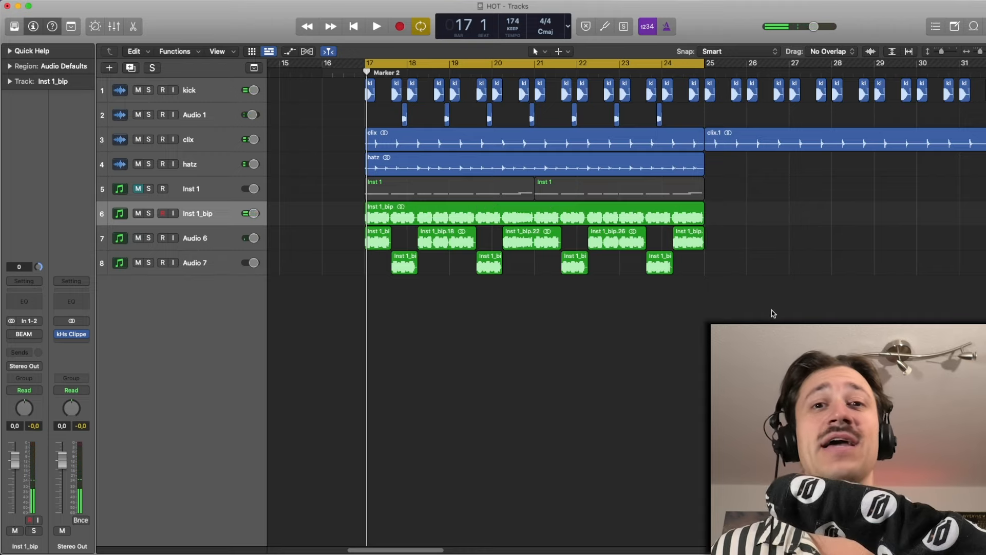
key("space")
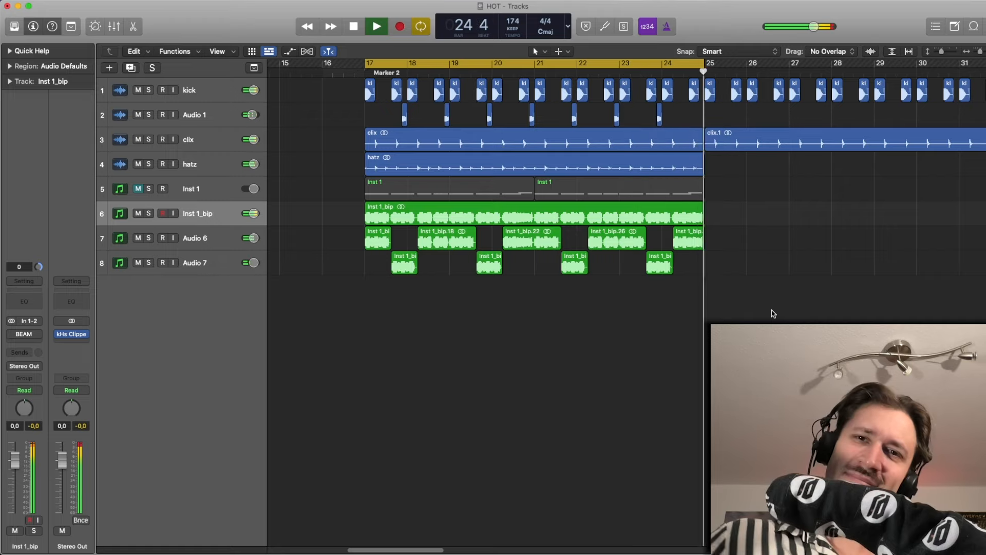
key("space")
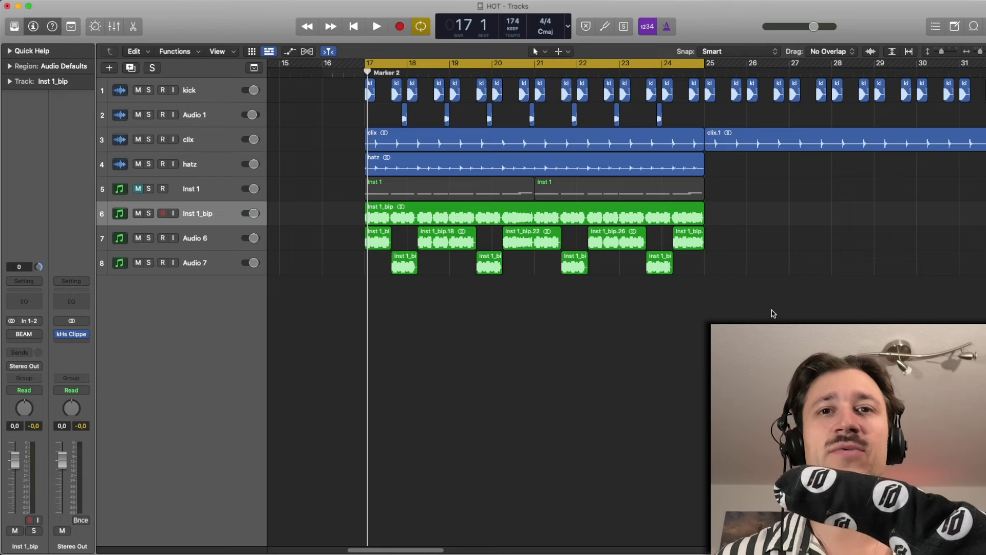
Step: Mute Inst 1_bip, Audio 6 and Audio 7, and unmute, solo and play the Inst 1 track
left_click_drag(140, 215, 135, 259)
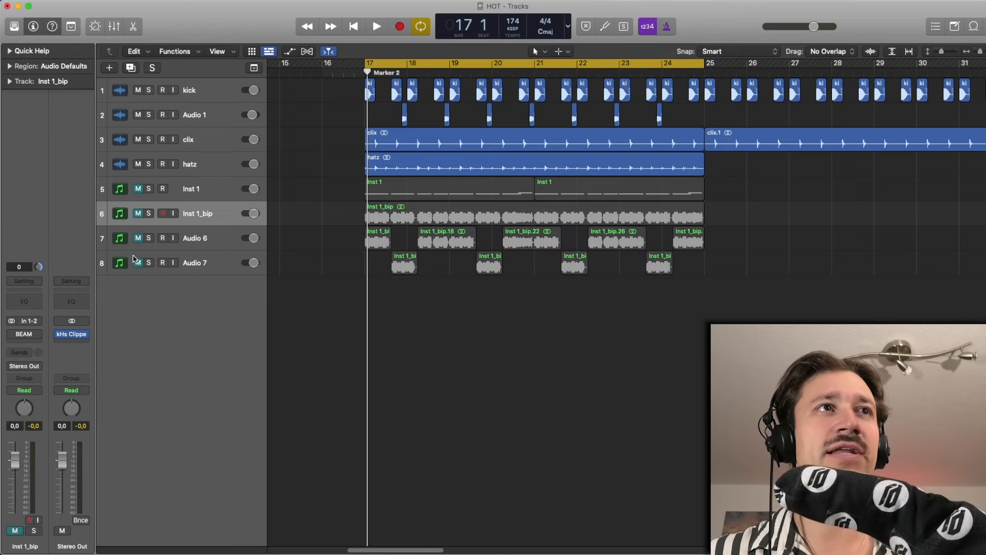
left_click(136, 189)
left_click(180, 189)
left_click(149, 189)
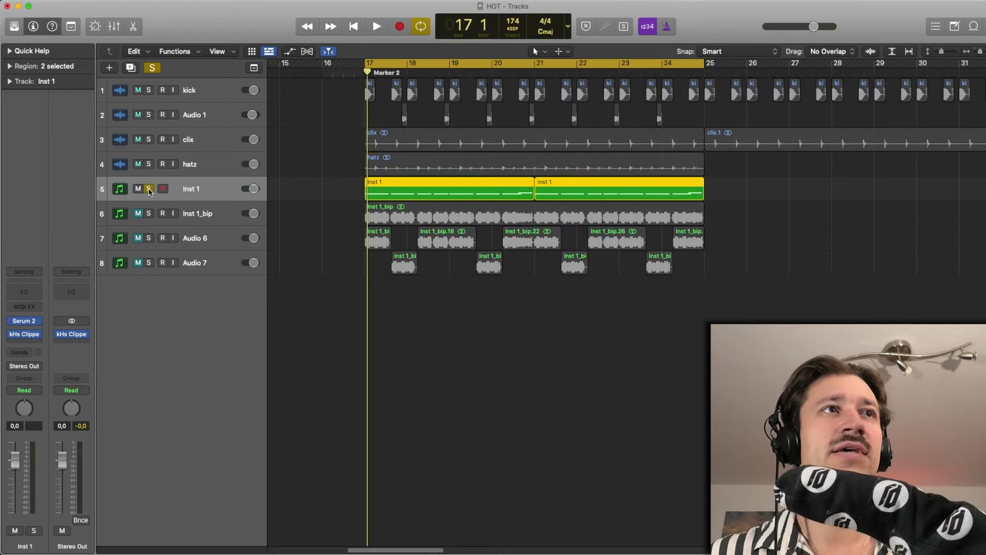
key("space")
Step: Show the Serum 2 instrument on the Inst 1 track, look through its preset banks and close it
left_click(24, 321)
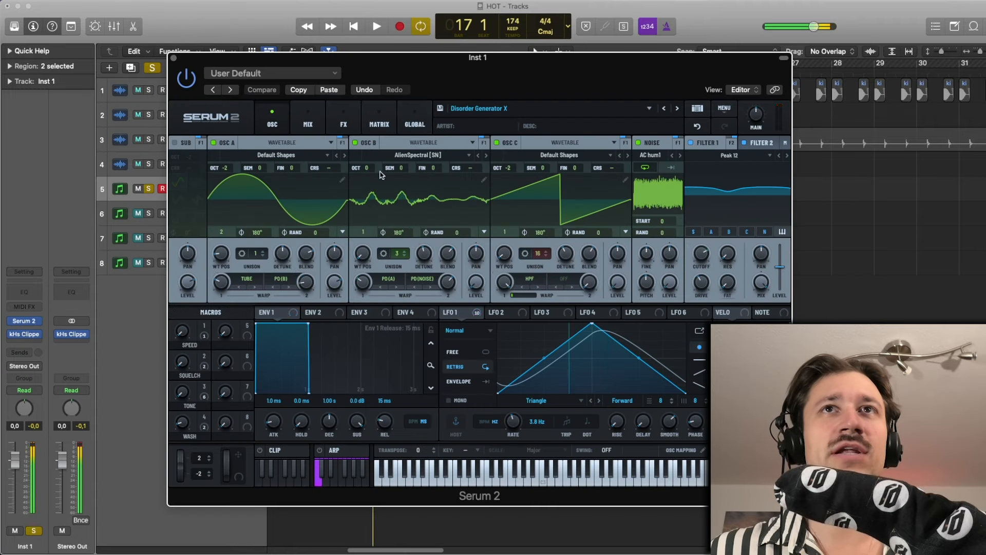
left_click_drag(434, 68, 361, 17)
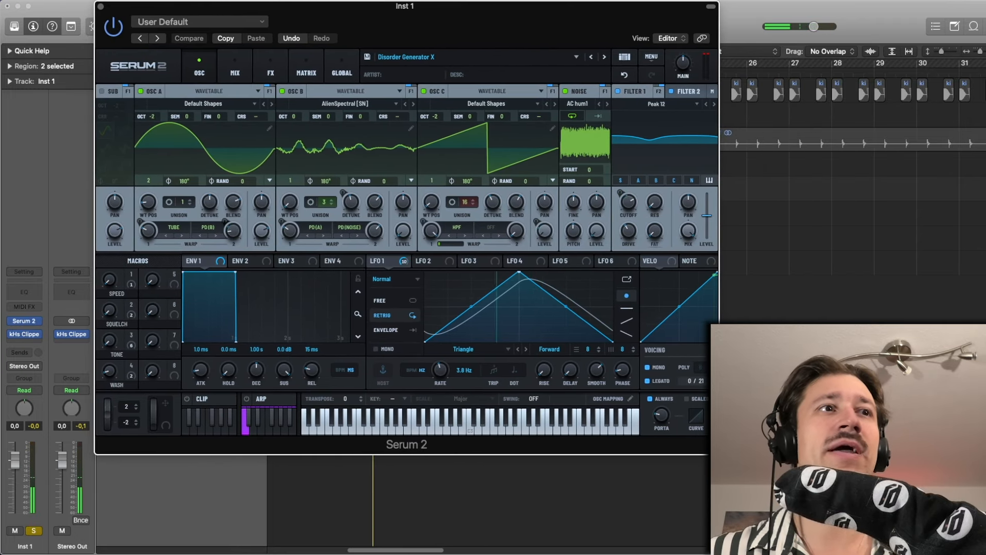
left_click(428, 61)
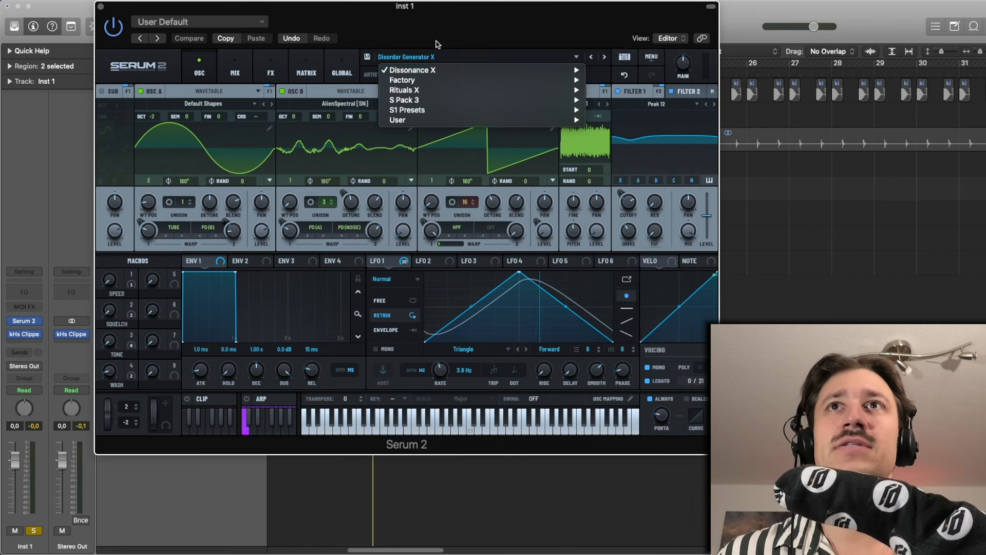
left_click(436, 35)
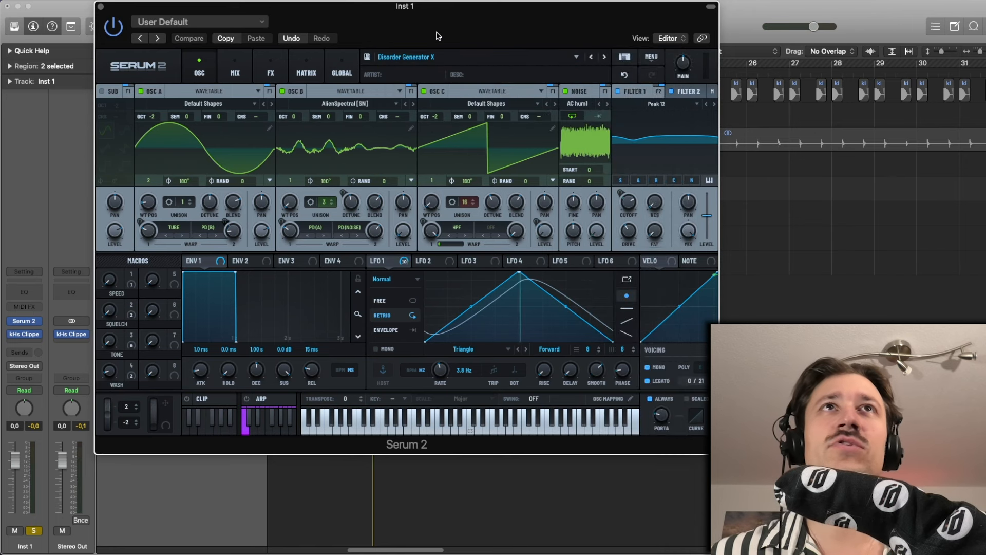
key("space")
left_click(101, 6)
key("space")
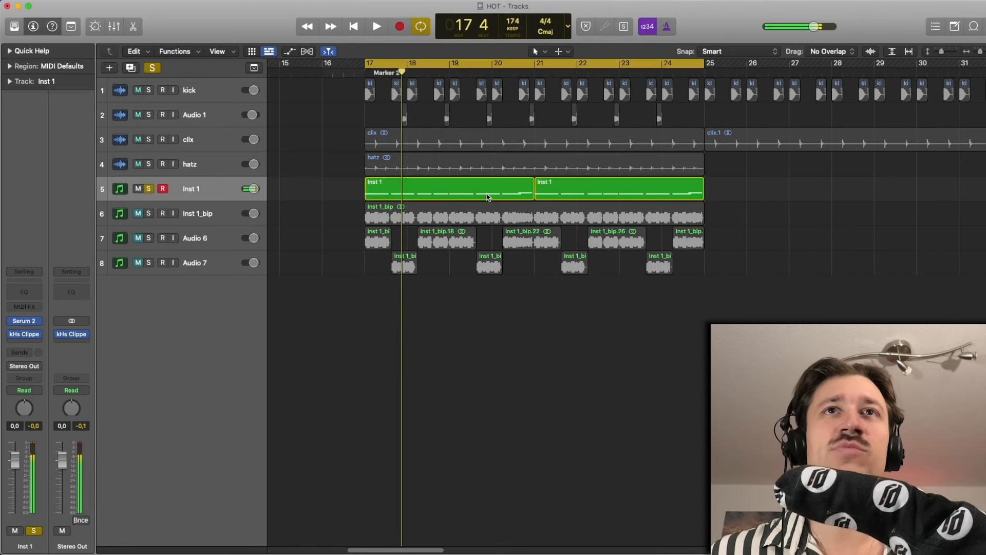
Step: Examine the first Inst 1 region's notes in the Piano Roll, playing the track soloed and unsoloed with the drums
double_click(487, 195)
key("space")
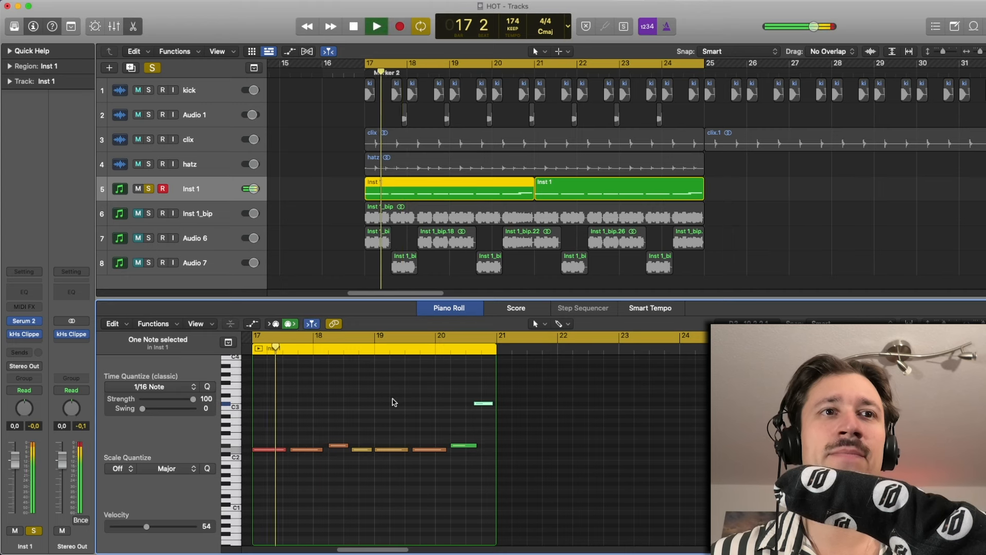
key("space")
left_click(150, 189)
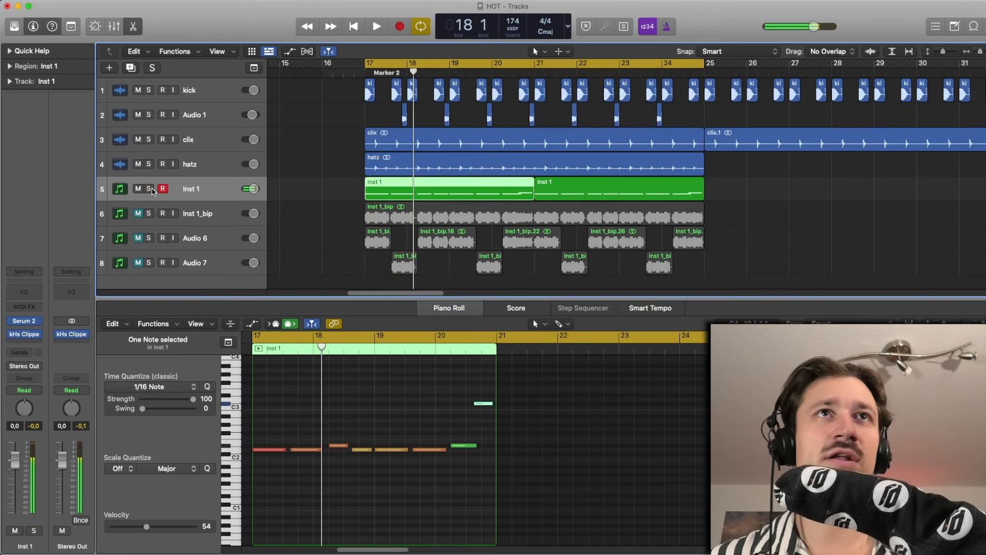
key("space")
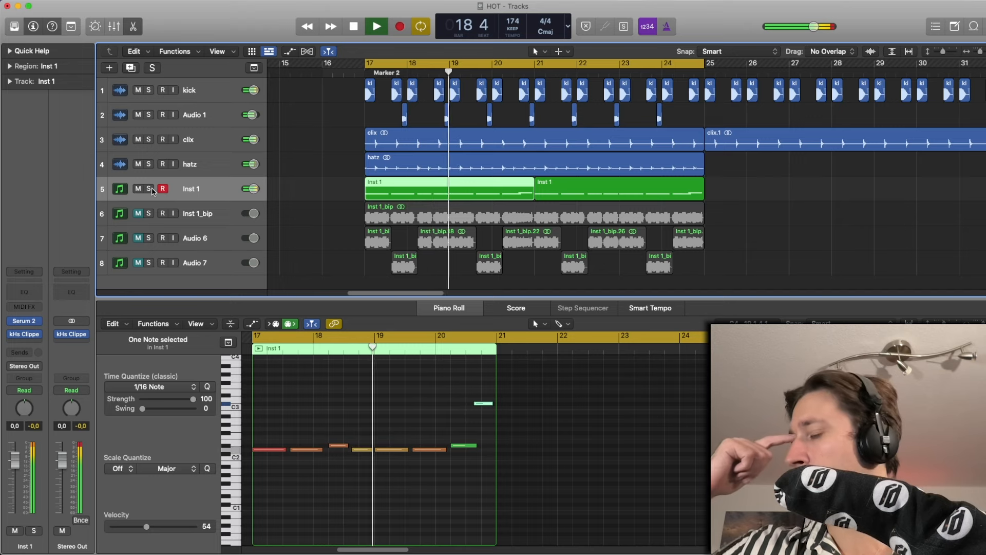
key("space")
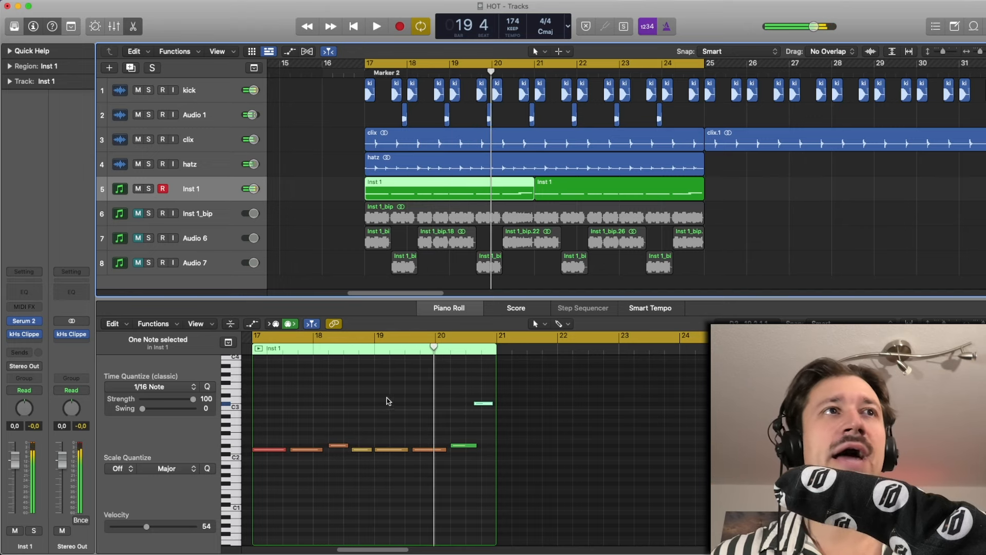
Step: Delete the Inst 1 track together with its two MIDI regions
left_click(211, 197)
key("Delete")
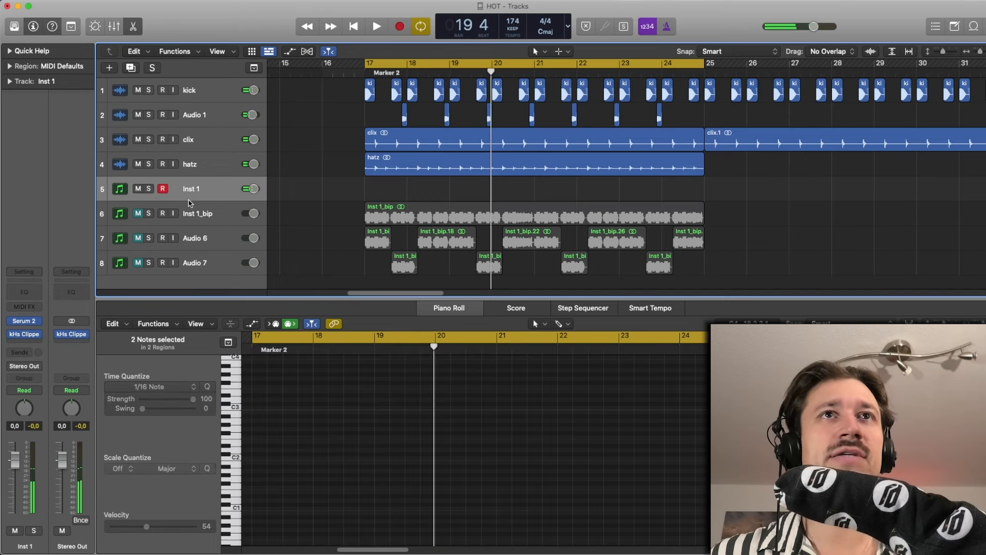
key("Delete")
Step: Play the bounced Inst 1_bip track soloed, and return it to unsoloed and muted
left_click(151, 189)
key("space")
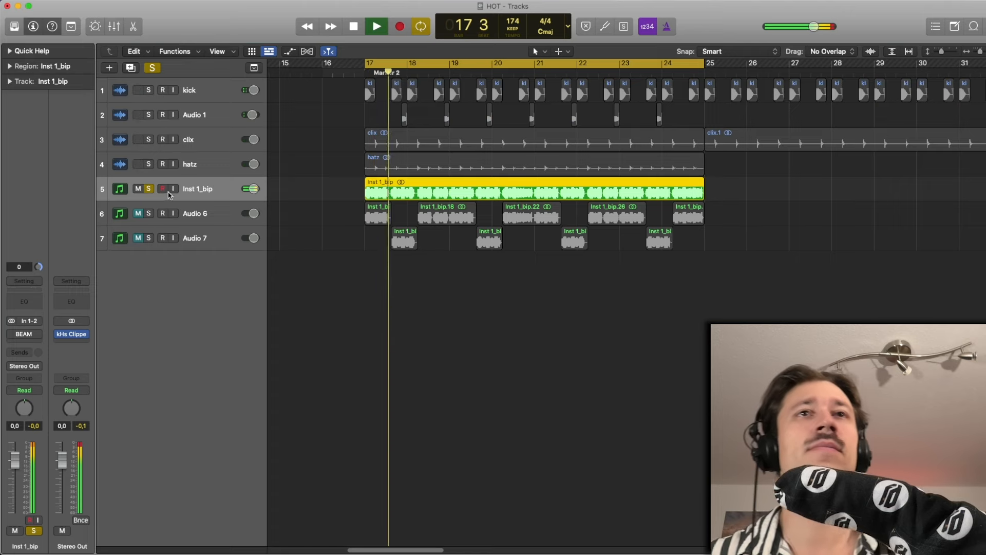
key("space")
left_click(150, 189)
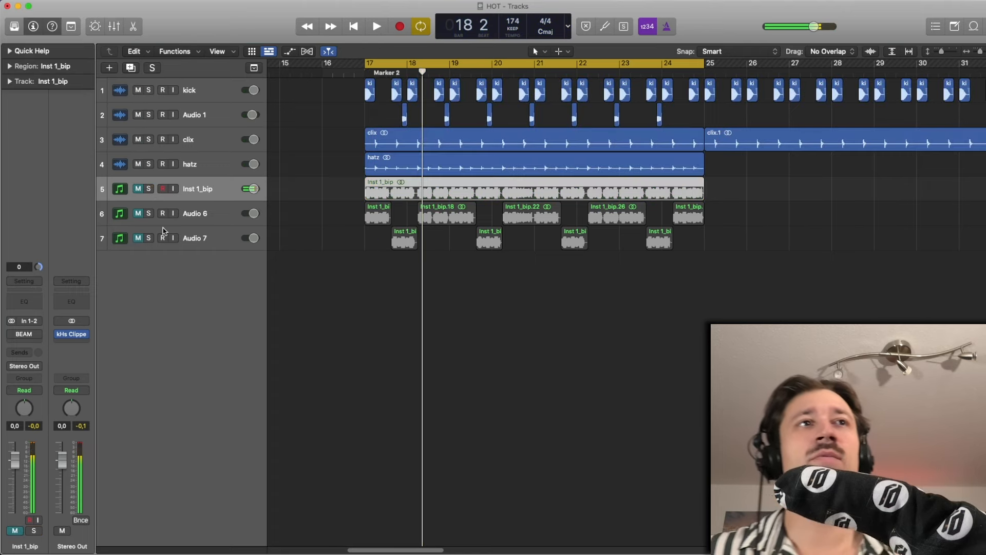
Step: Extend the first Audio 6 region over the chopped regions up to bar 25, keeping Audio 7 muted
left_click(139, 238)
left_click(352, 240)
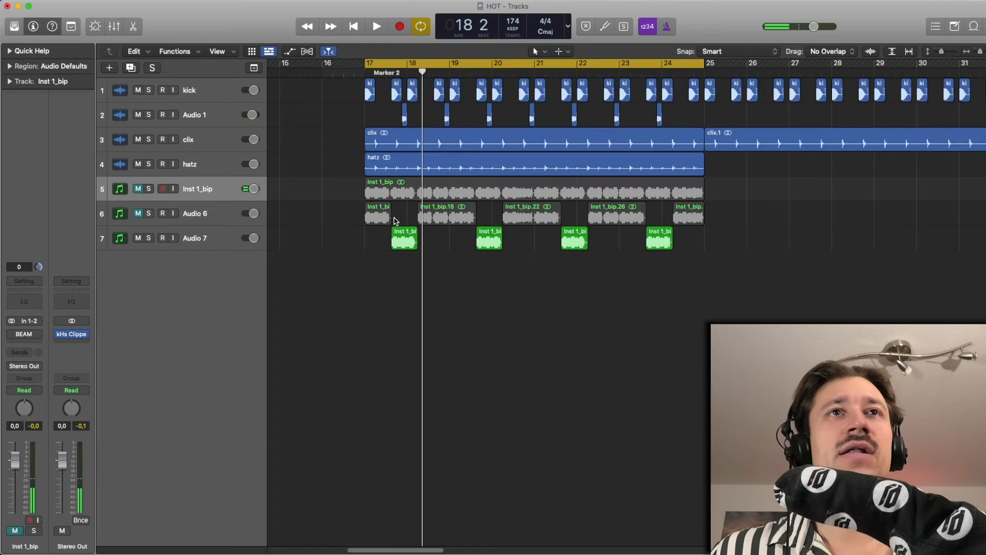
left_click_drag(390, 218, 693, 234)
left_click(139, 237)
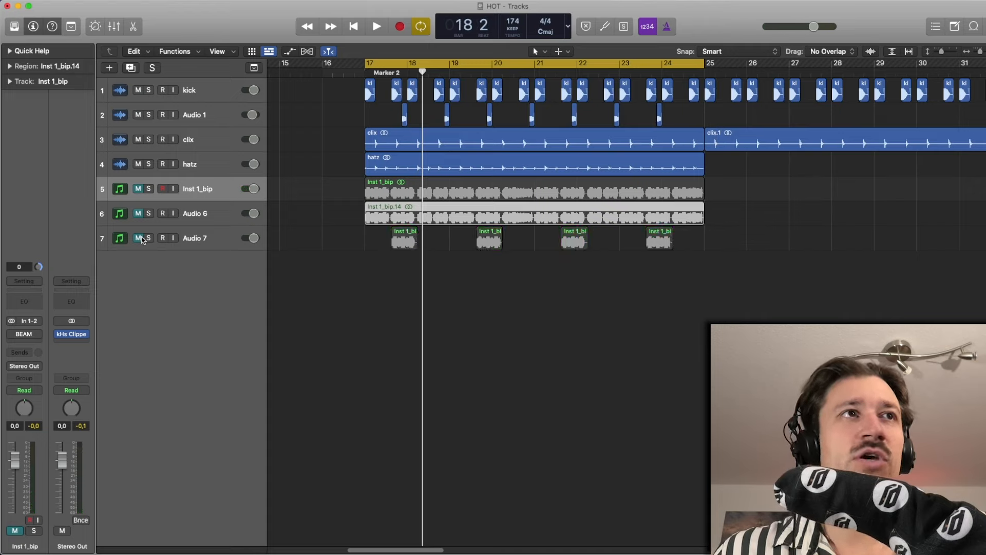
Step: Unmute Audio 6 and bypass all of its effect plug-ins, from kHs Ring Mod to kHs Clipper
left_click(138, 213)
left_click(193, 218)
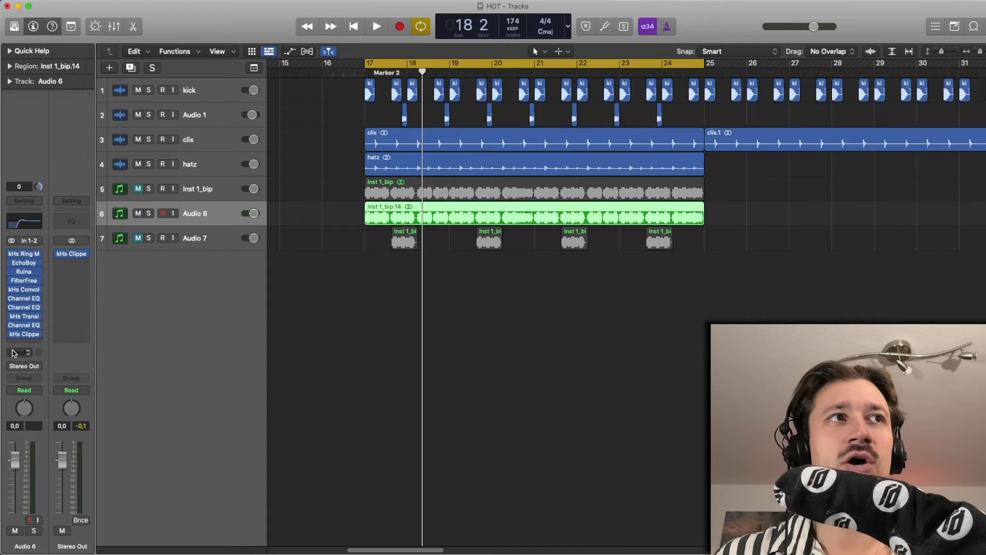
left_click(10, 307)
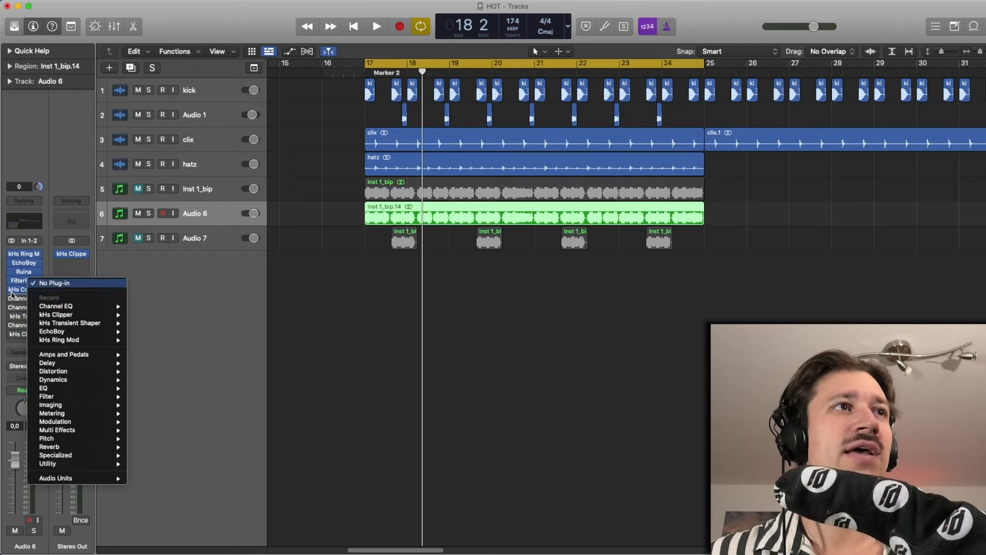
left_click(11, 291)
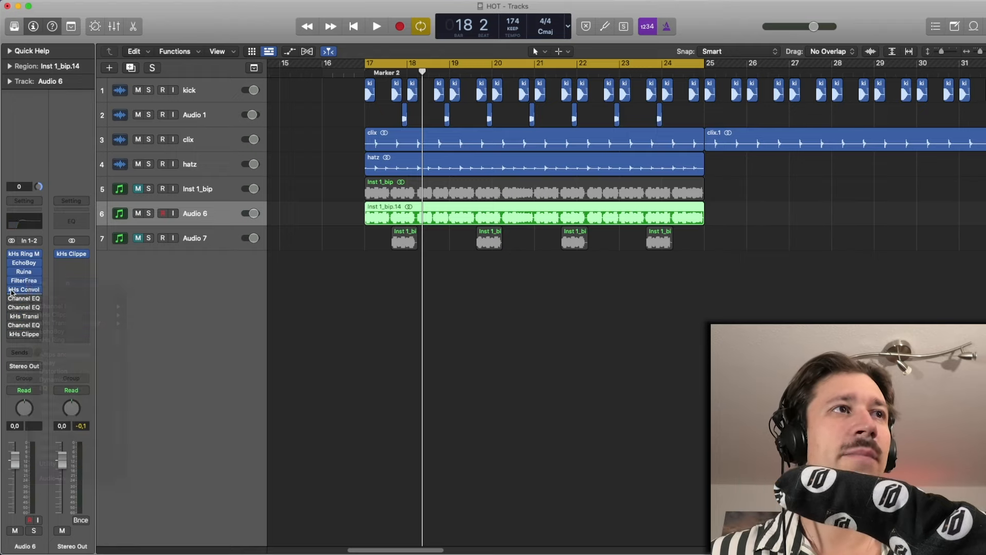
left_click(12, 257)
left_click(11, 257)
left_click(11, 263)
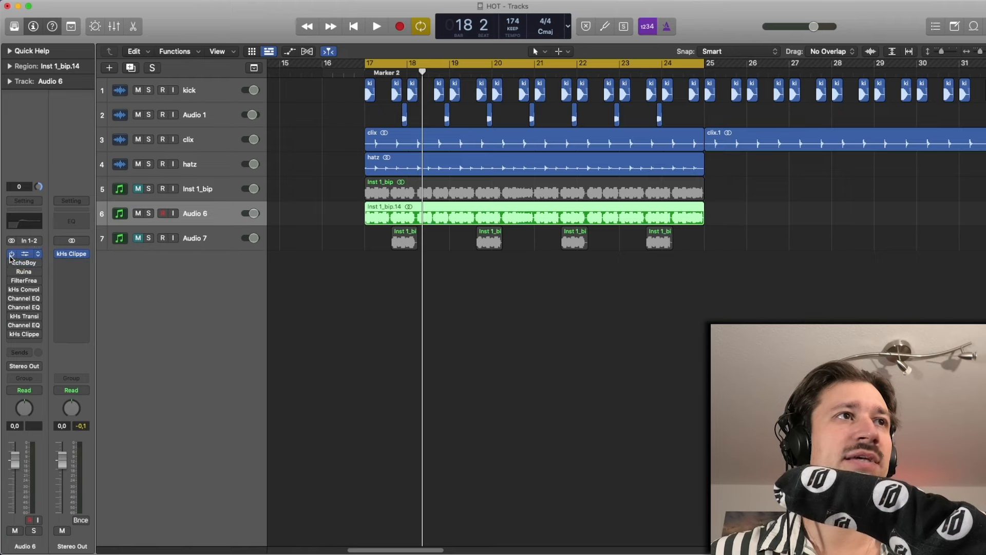
left_click(11, 253)
Step: Play the unprocessed Audio 6, unmute Inst 1_bip, solo both tracks and mute Audio 6
key("space")
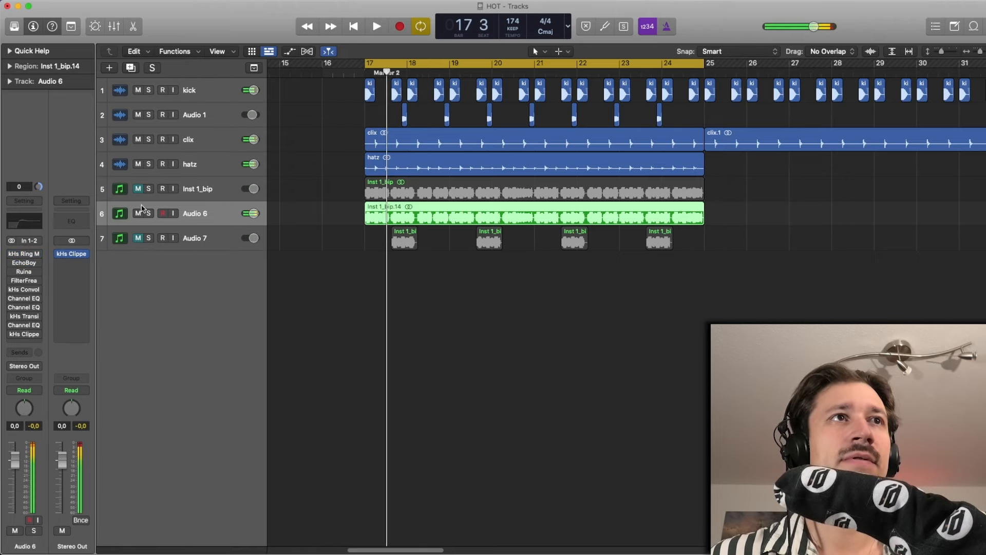
left_click(138, 189)
left_click(149, 189)
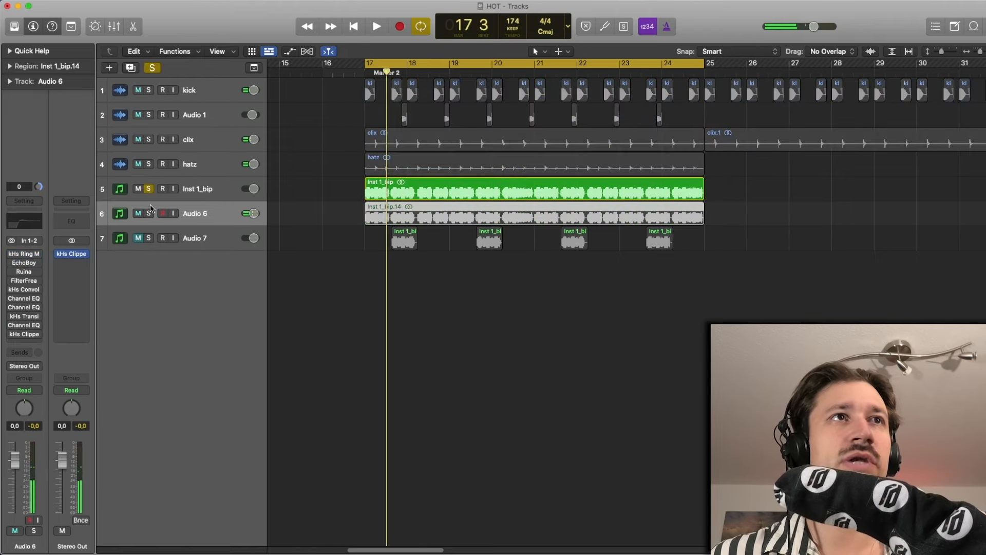
left_click(148, 214)
left_click(140, 213)
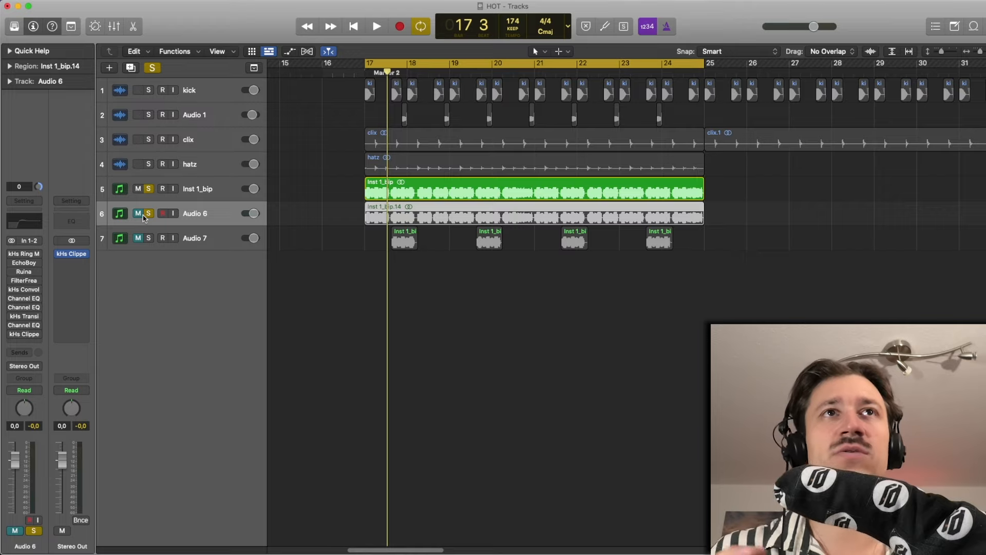
Step: Play the soloed Inst 1_bip bass on its own from bar 17
key("space")
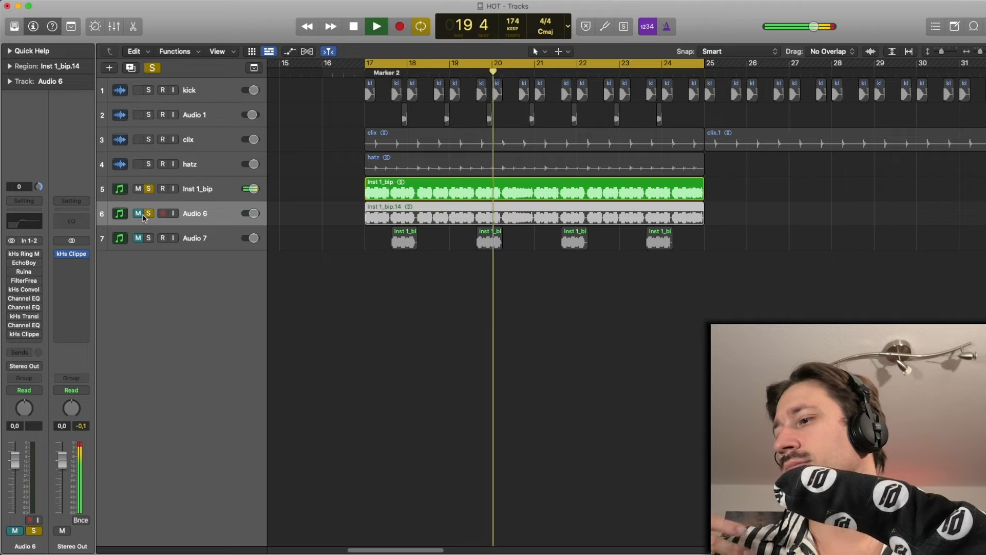
key("space")
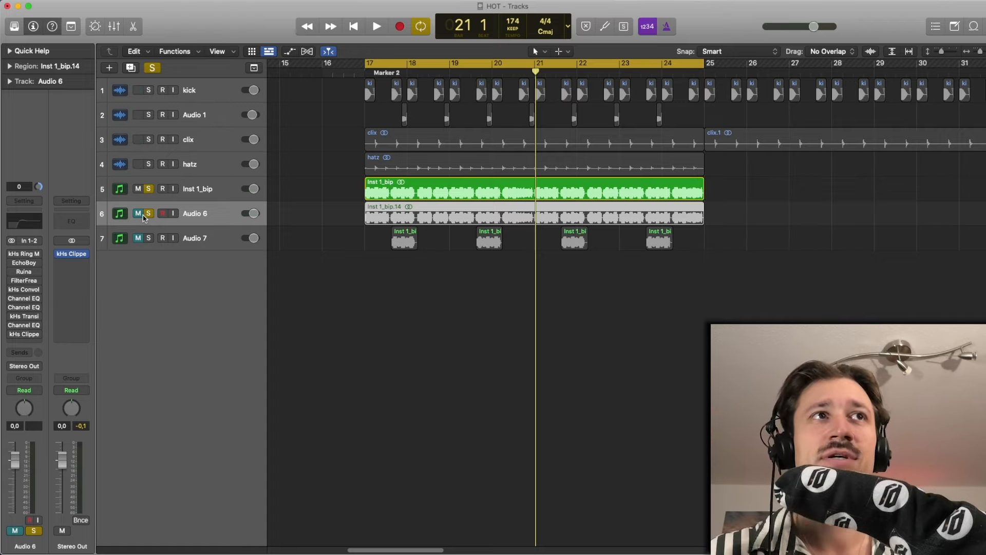
key("space")
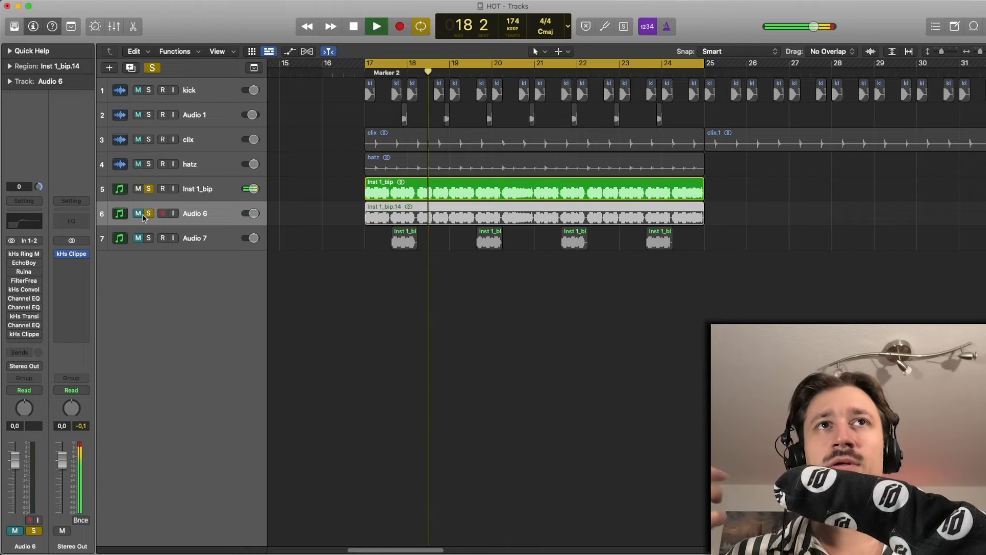
key("space")
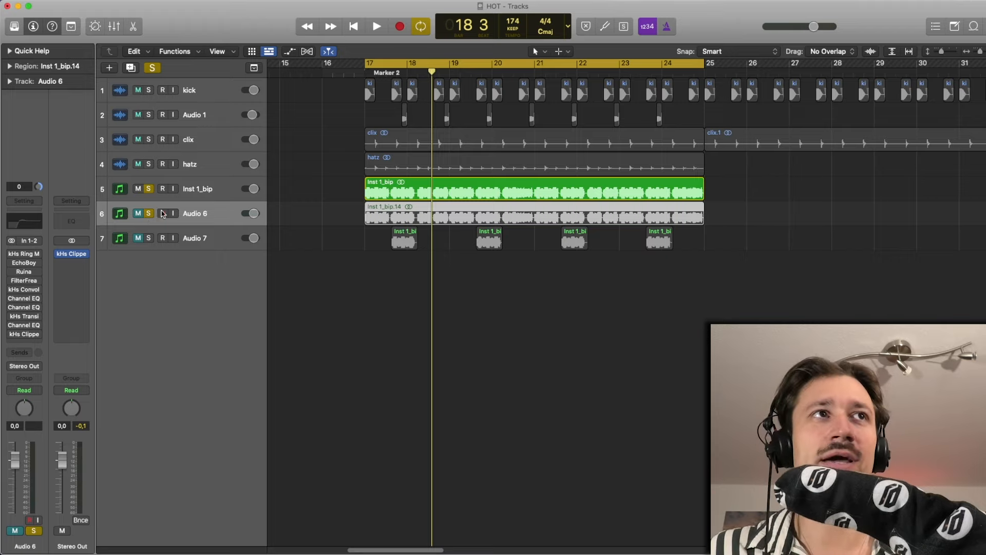
Step: Unmute Audio 6, mute Inst 1_bip and play the unprocessed Audio 6 layer
left_click(138, 213)
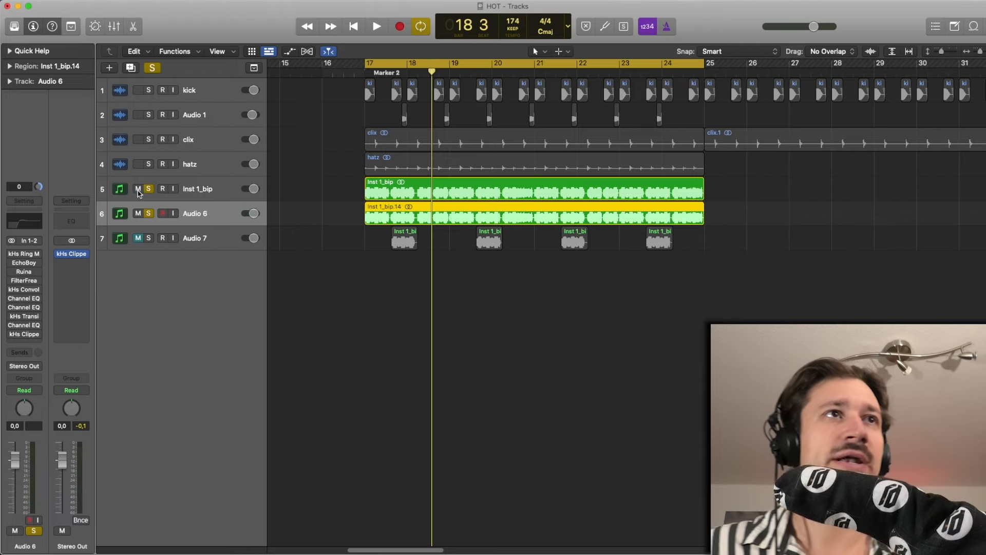
left_click(138, 189)
key("space")
key("space")
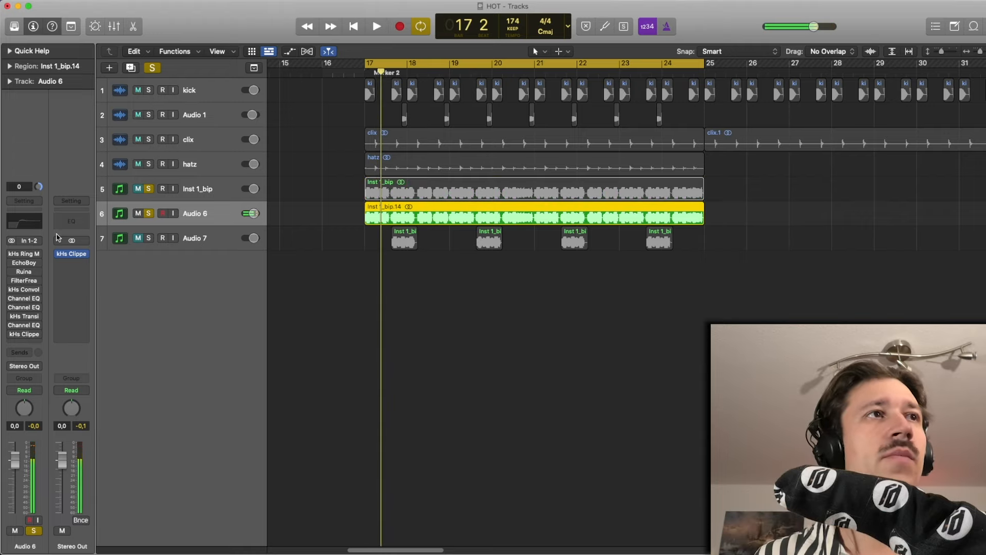
Step: Enable and open kHs Ring Mod on Audio 6, and compare playback with the ring modulator on and bypassed
mouse_move(14, 253)
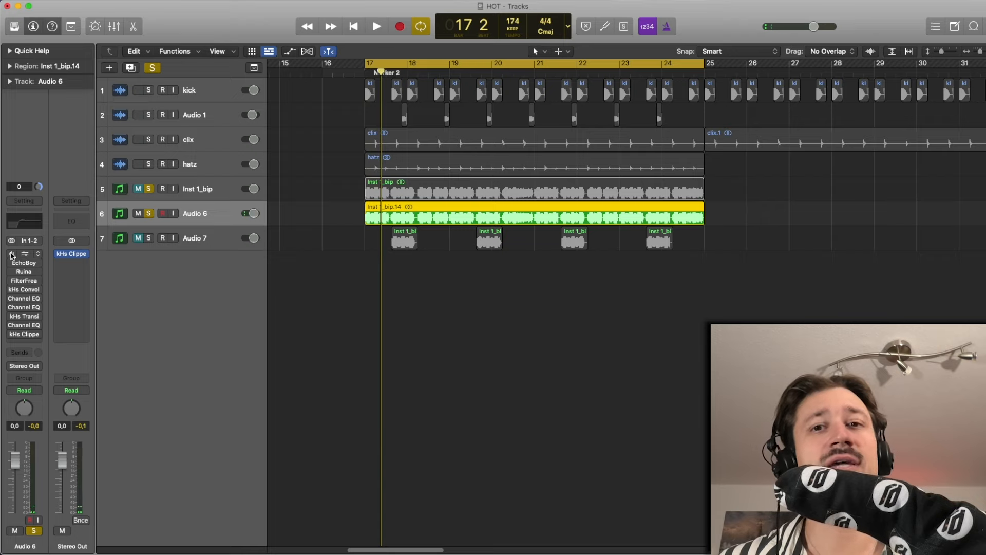
left_click(12, 253)
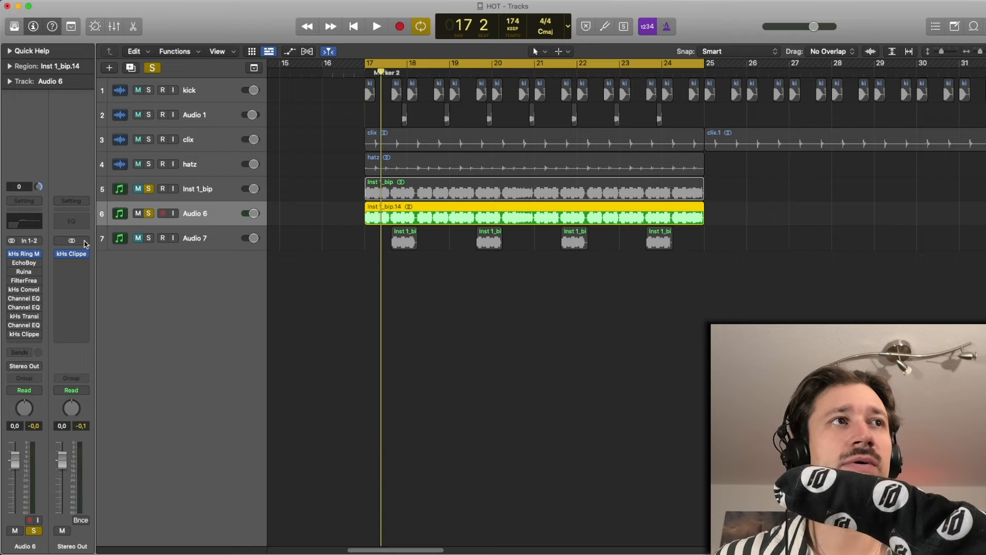
key("space")
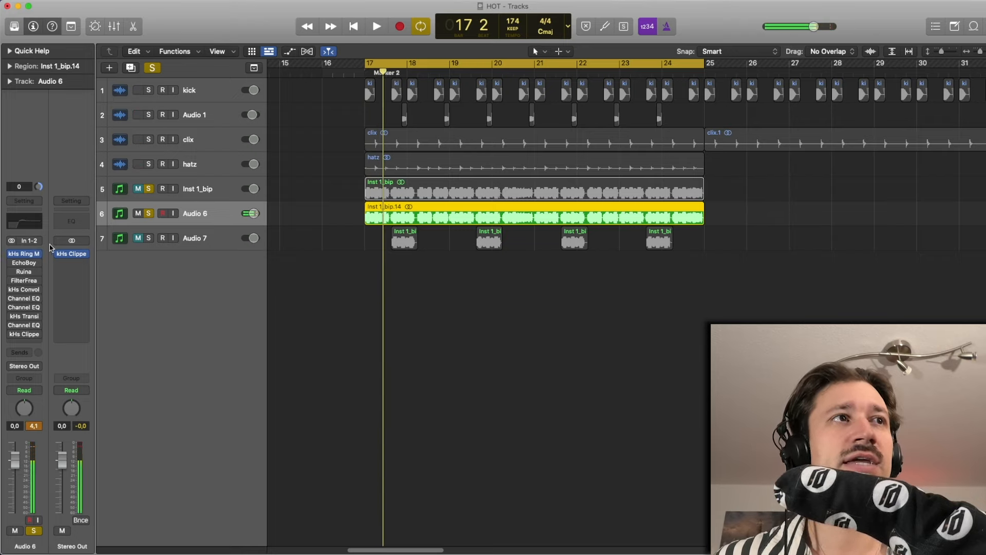
left_click(32, 253)
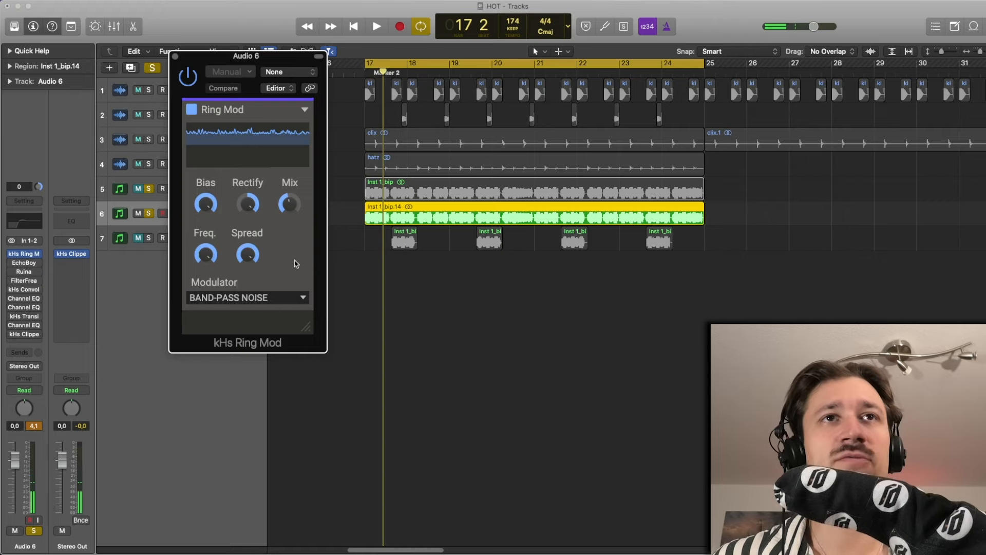
key("space")
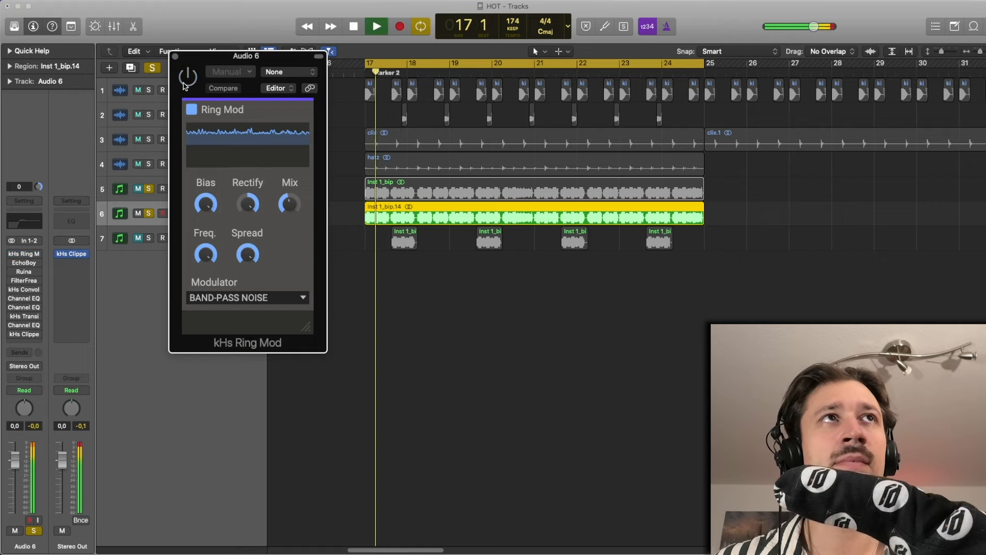
key("space")
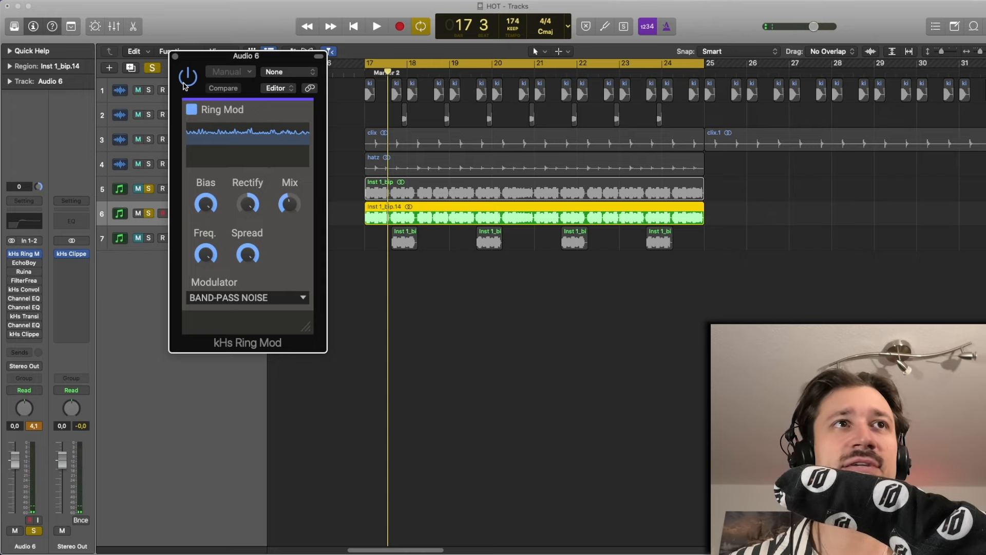
Step: Inspect the Ring Mod's modulator options and Mix amount, keep Band-Pass Noise, and play Audio 6 through it
left_click(285, 298)
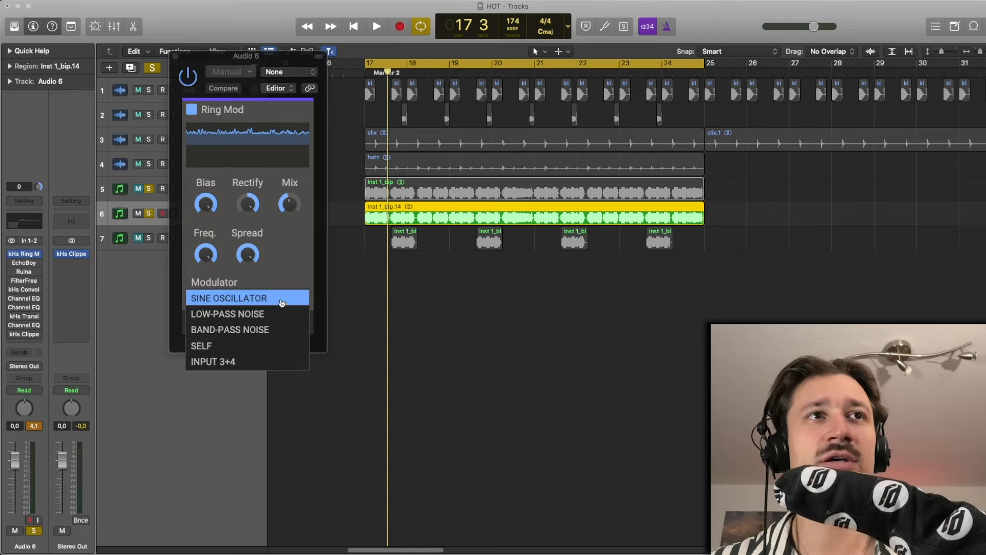
left_click(296, 240)
mouse_move(298, 201)
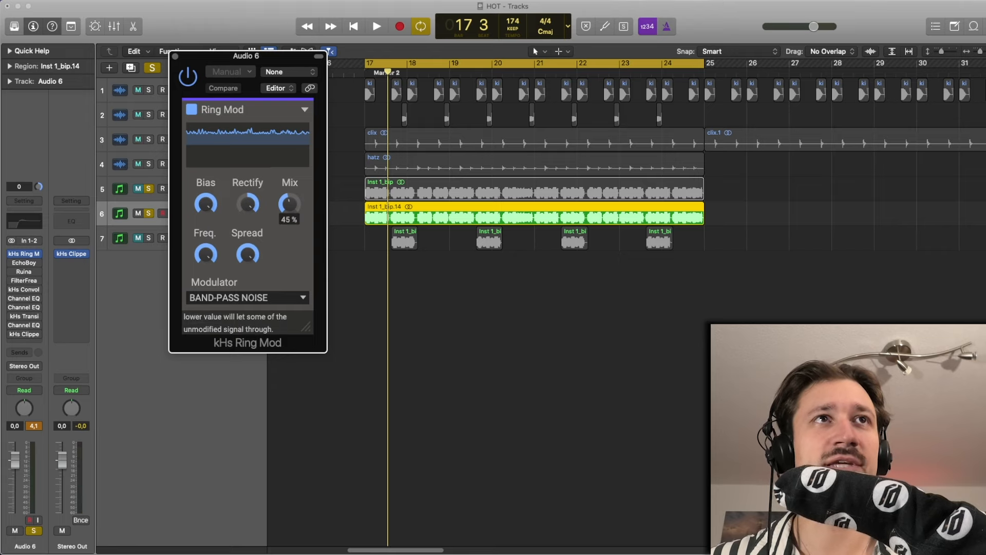
key("space")
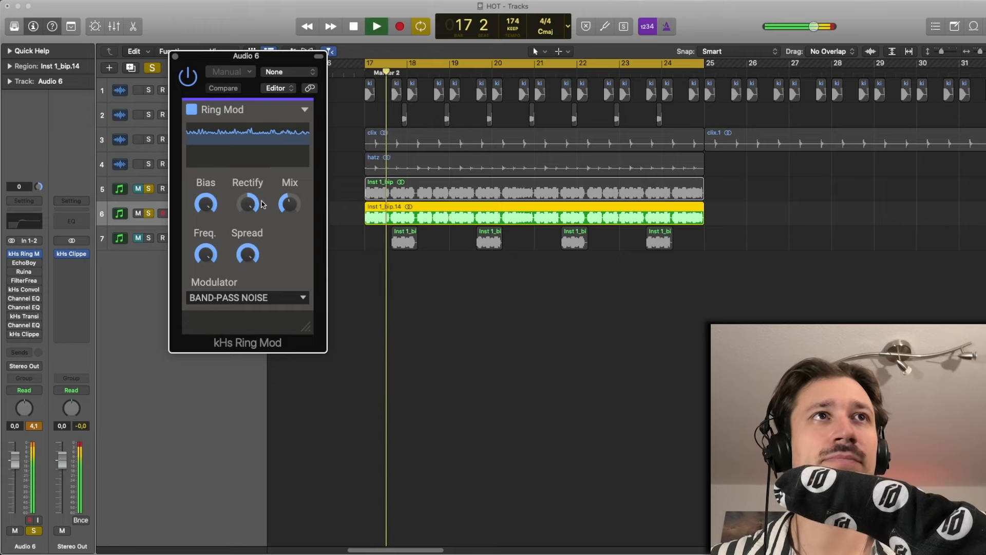
key("space")
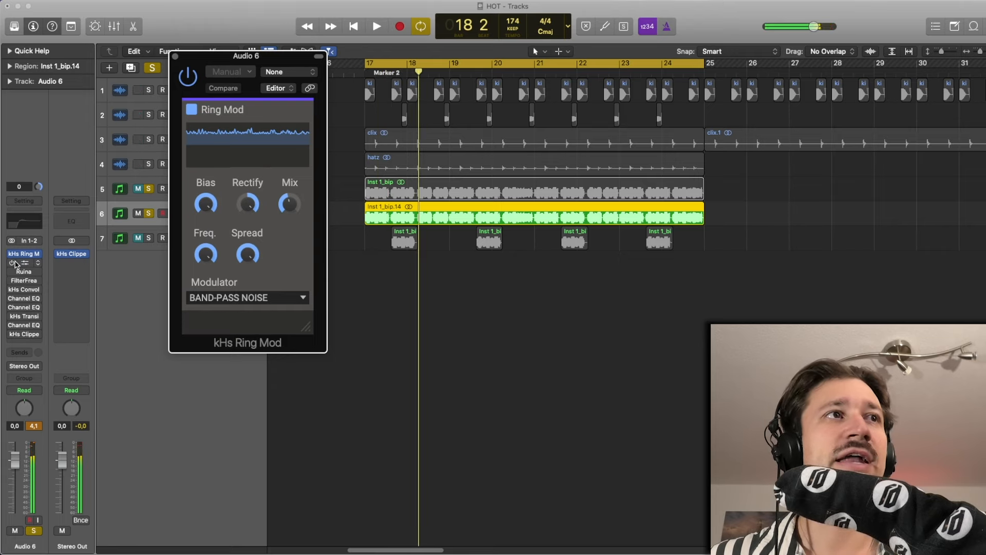
Step: Enable and open EchoBoy on Audio 6, close the Ring Mod window and play the result
left_click(28, 262)
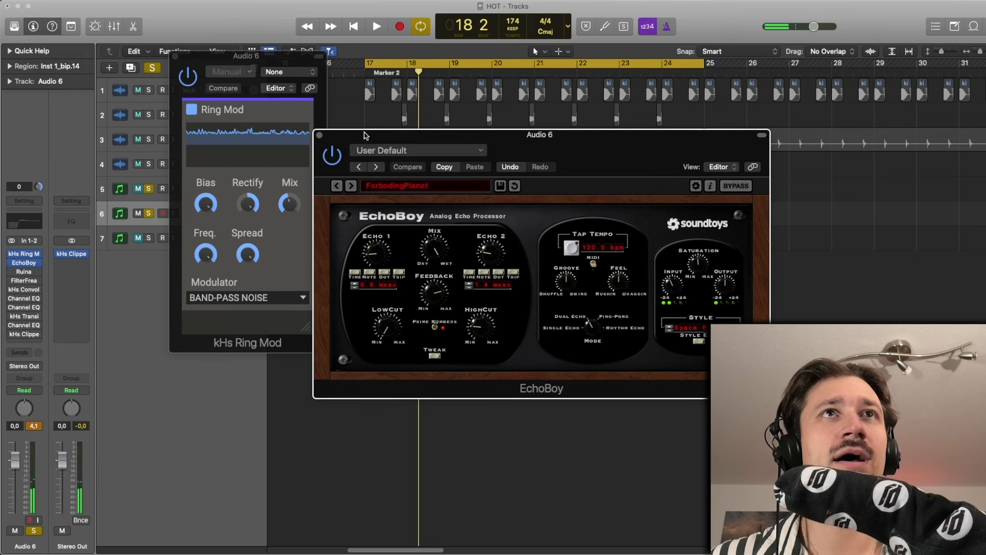
left_click_drag(362, 133, 187, 93)
left_click(175, 56)
key("space")
key("space")
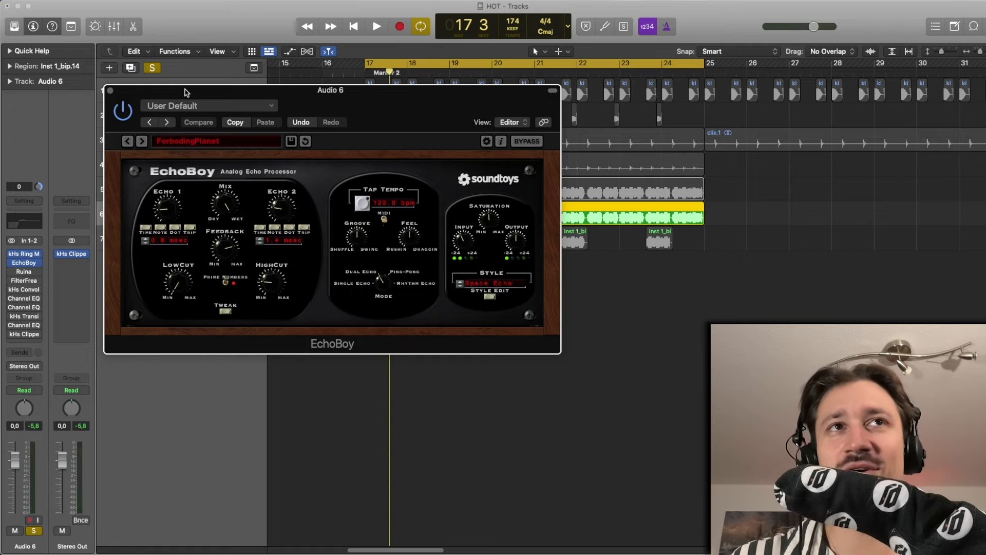
Step: Compare Audio 6 through EchoBoy with kHs Ring Mod enabled and bypassed
key("space")
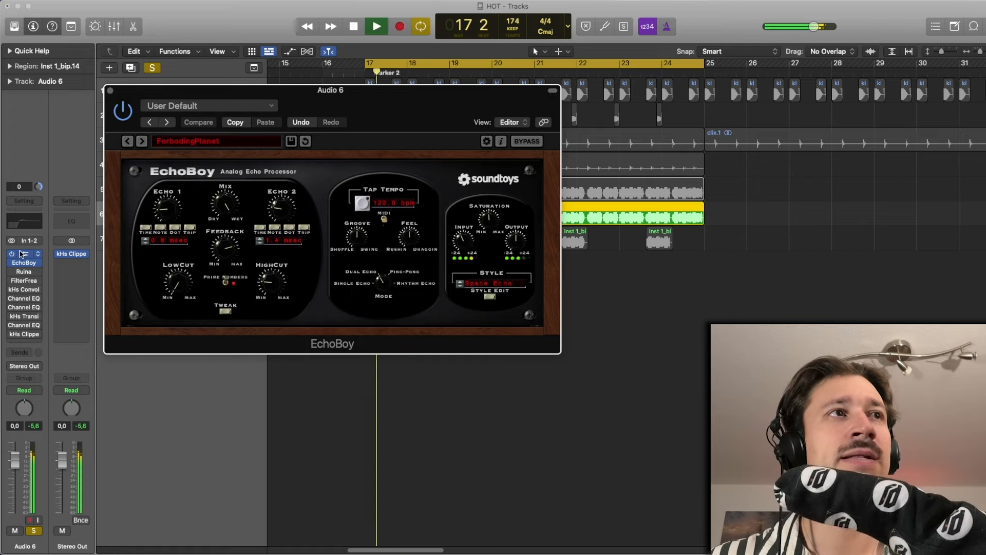
key("space")
left_click(13, 254)
key("space")
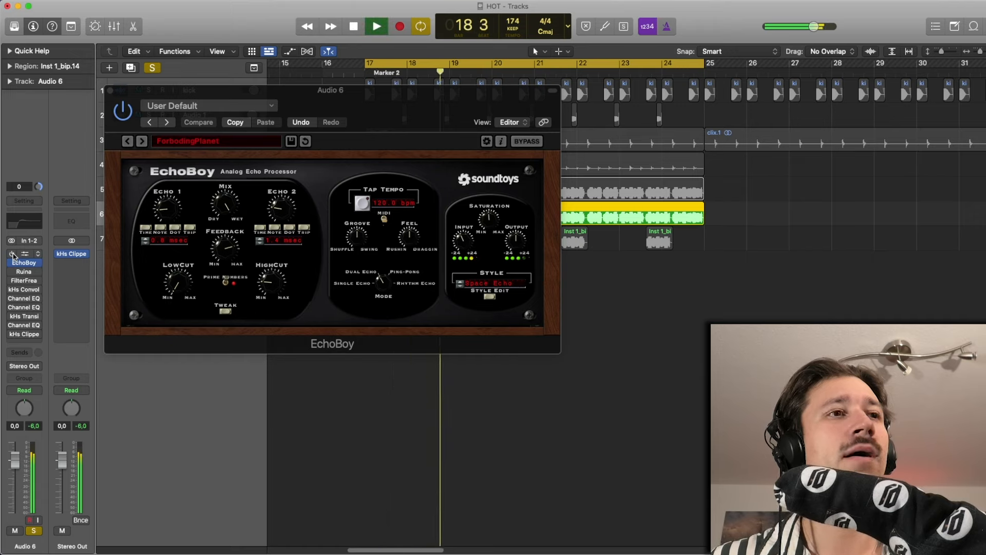
key("space")
left_click(14, 255)
key("space")
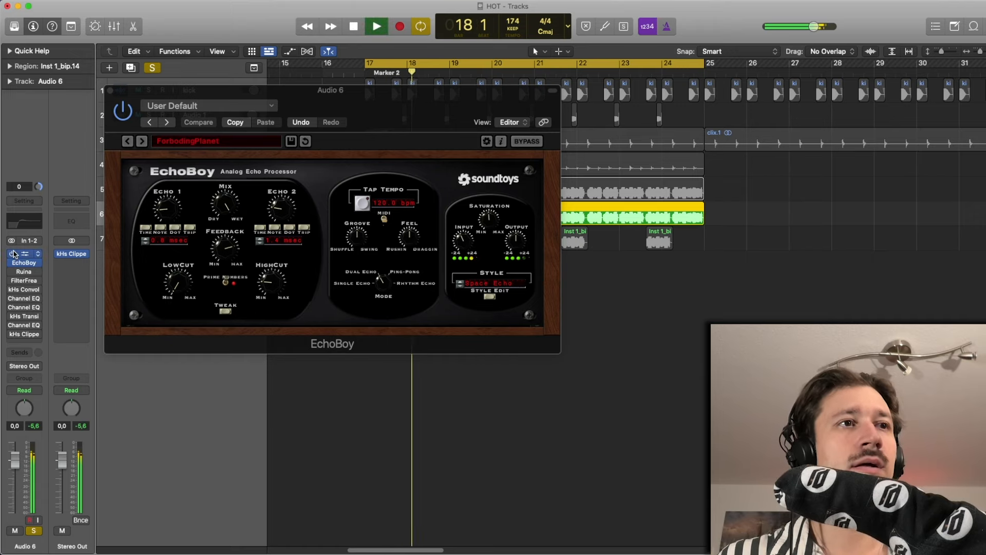
key("space")
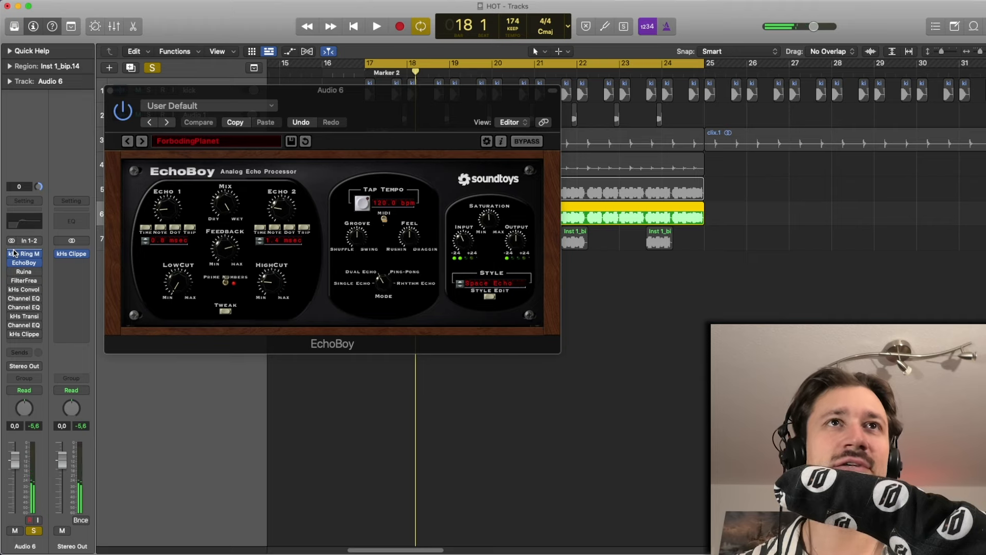
Step: Bypass kHs Ring Mod and play Audio 6 repeatedly through EchoBoy alone
left_click(12, 254)
key("space")
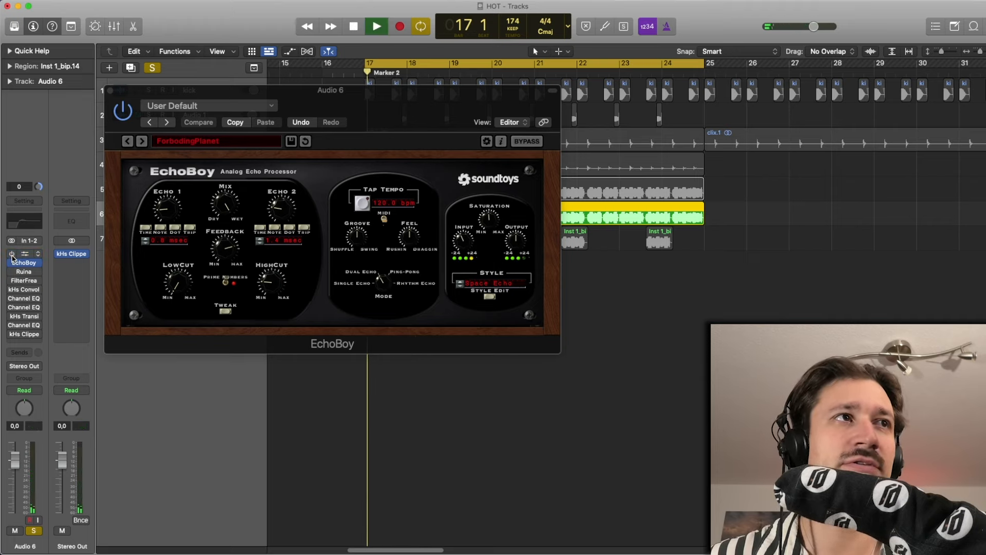
key("space")
key("space")
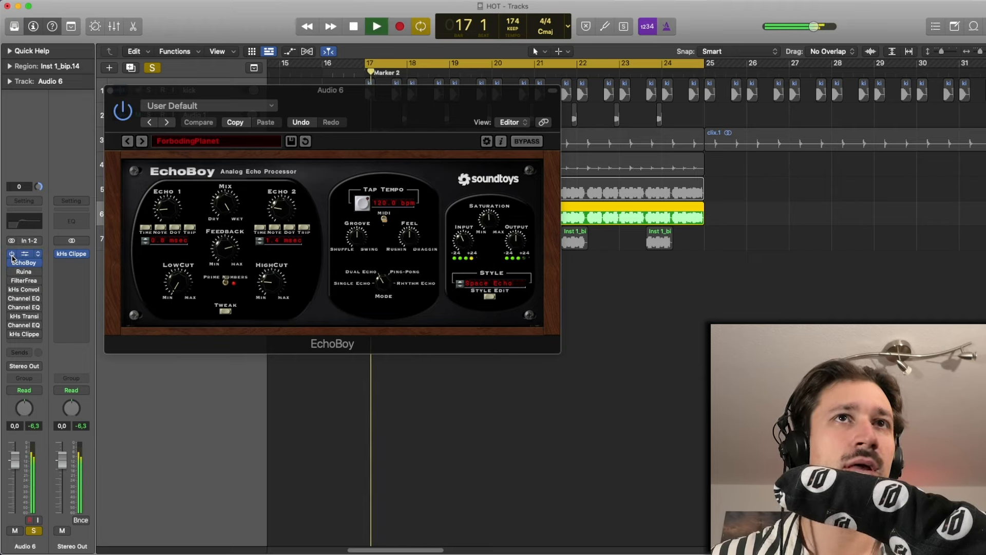
key("space")
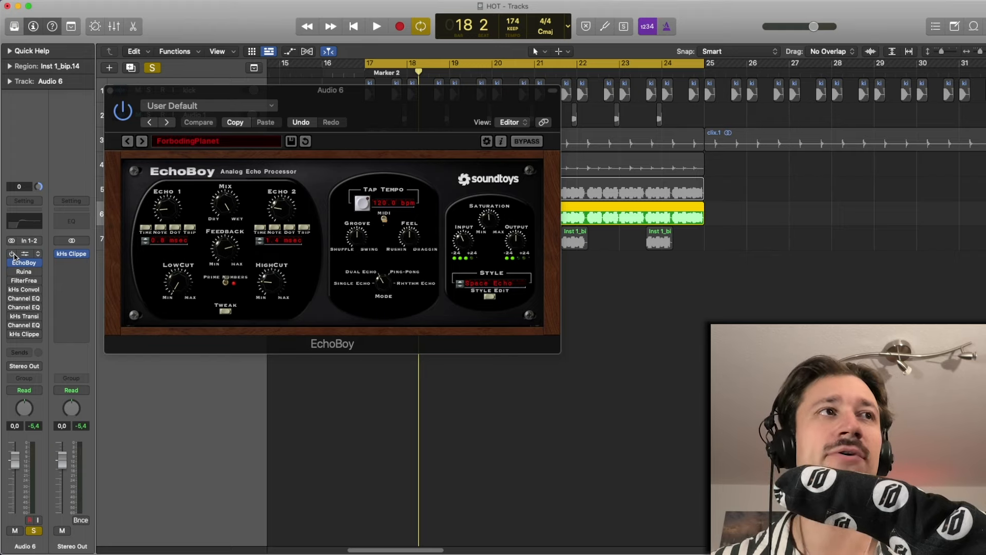
key("space")
key("space")
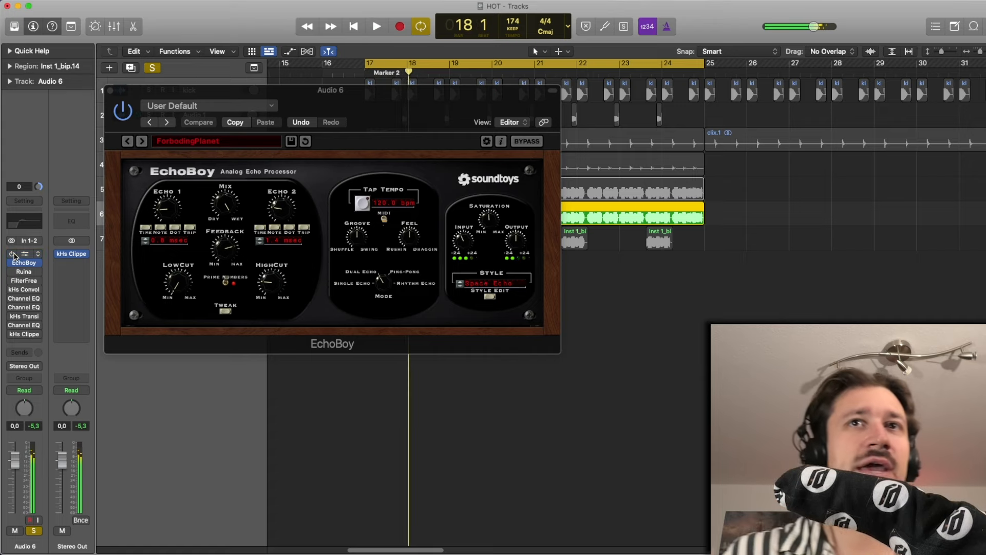
Step: Play Audio 6 through EchoBoy and look through its preset categories, keeping the ForbodingPlanet preset
left_click(229, 207)
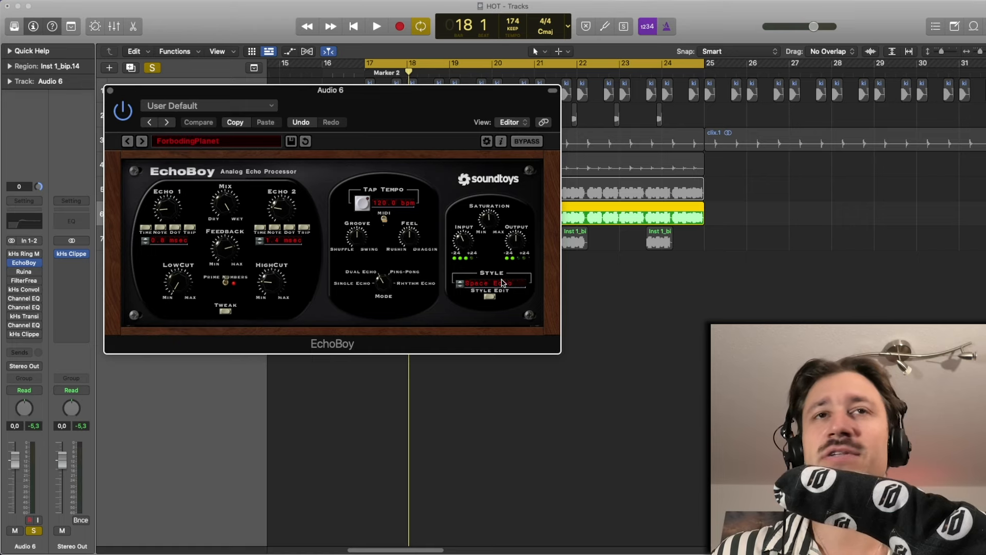
key("space")
left_click(221, 143)
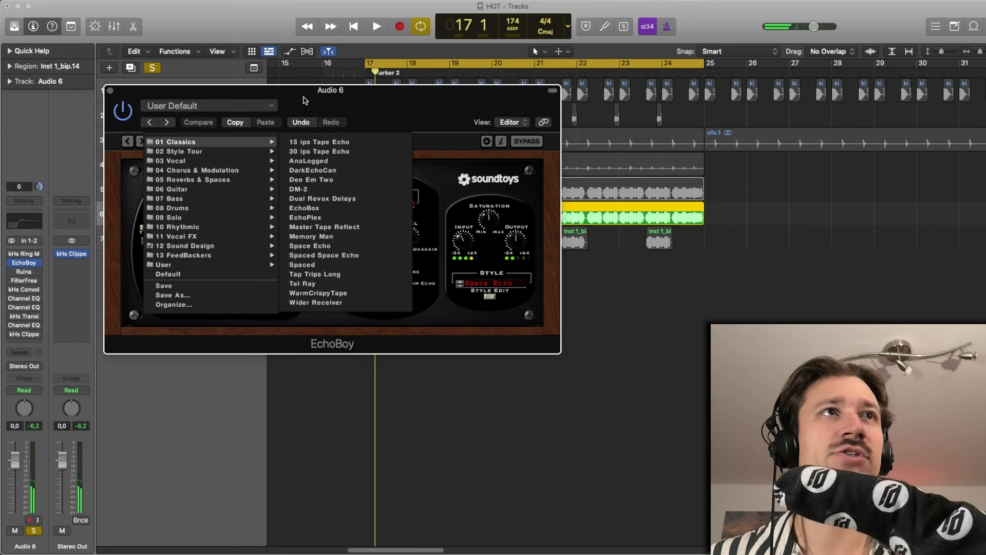
left_click(131, 192)
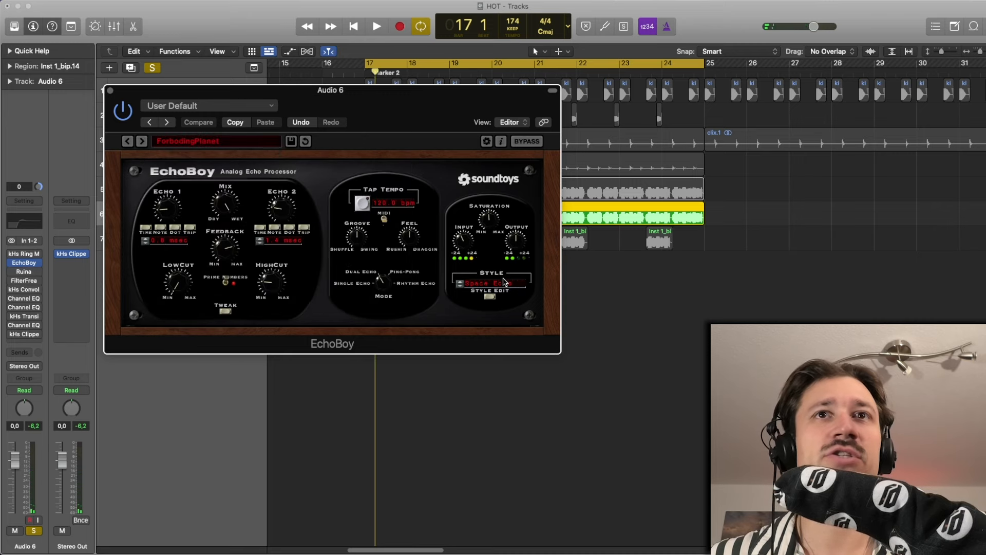
Step: Try EchoBoy's Tube Tape style, return to Space Echo and play Audio 6
left_click(503, 284)
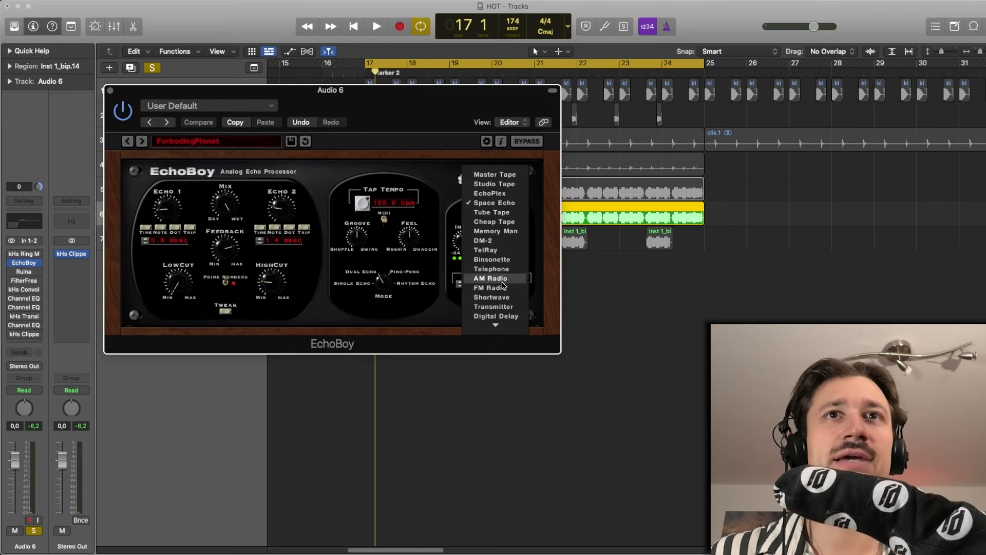
left_click(516, 212)
key("space")
left_click(461, 283)
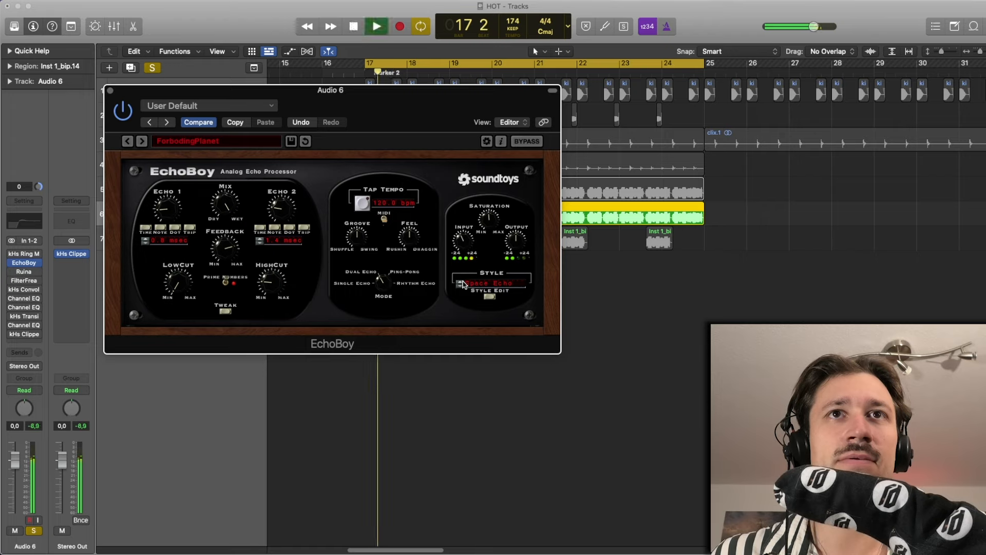
left_click(460, 283)
key("space")
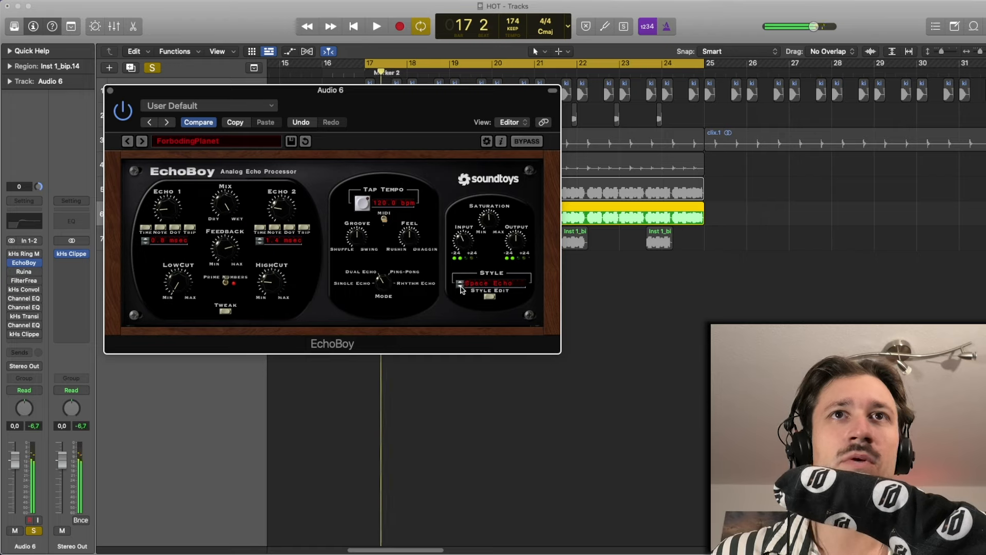
key("space")
key("space")
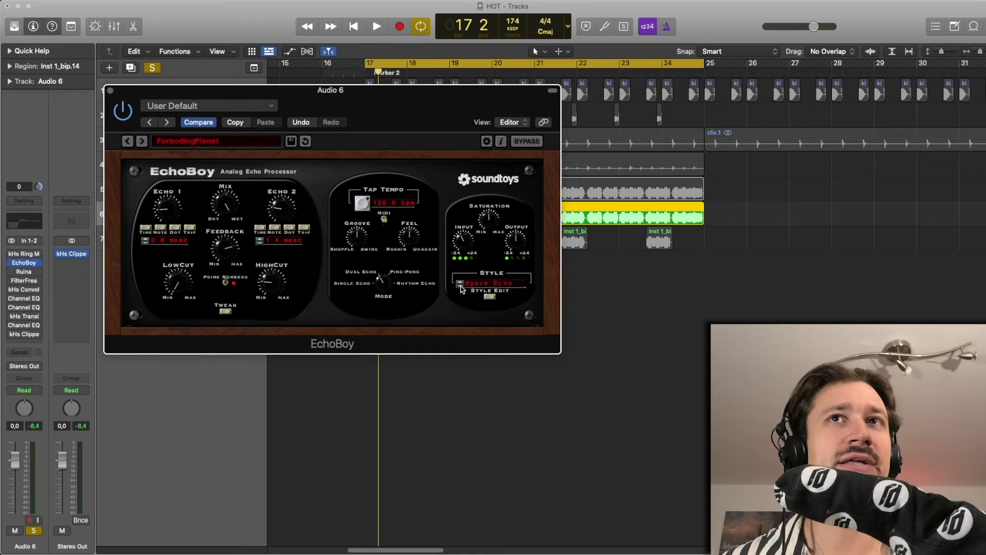
Step: Move the EchoBoy window aside, unmute Inst 1_bip and play it together with Audio 6
mouse_move(138, 90)
left_mouse_down()
mouse_move(206, 88)
mouse_move(138, 91)
mouse_move(150, 83)
left_mouse_up()
left_click(138, 189)
key("space")
key("space")
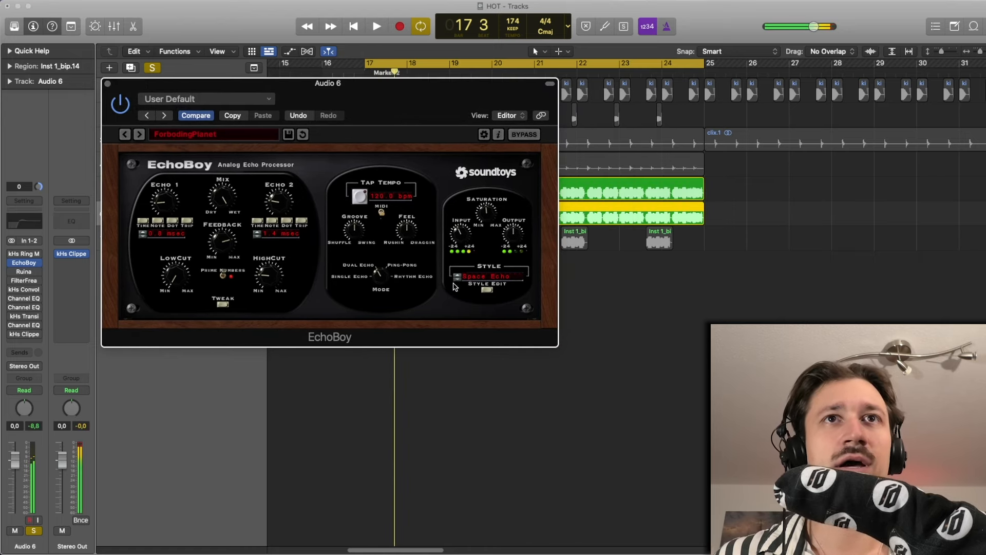
Step: Audition different EchoBoy echo styles while both bass layers play, ending on Space Echo
key("space")
key("space")
left_click(458, 276)
key("space")
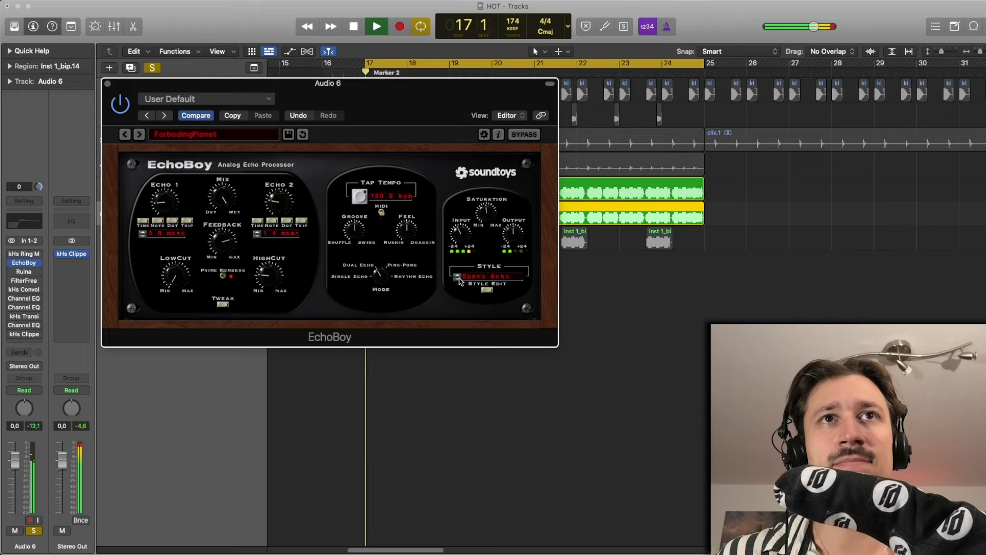
key("space")
left_click(458, 276)
key("space")
key("space")
left_click(457, 276)
key("space")
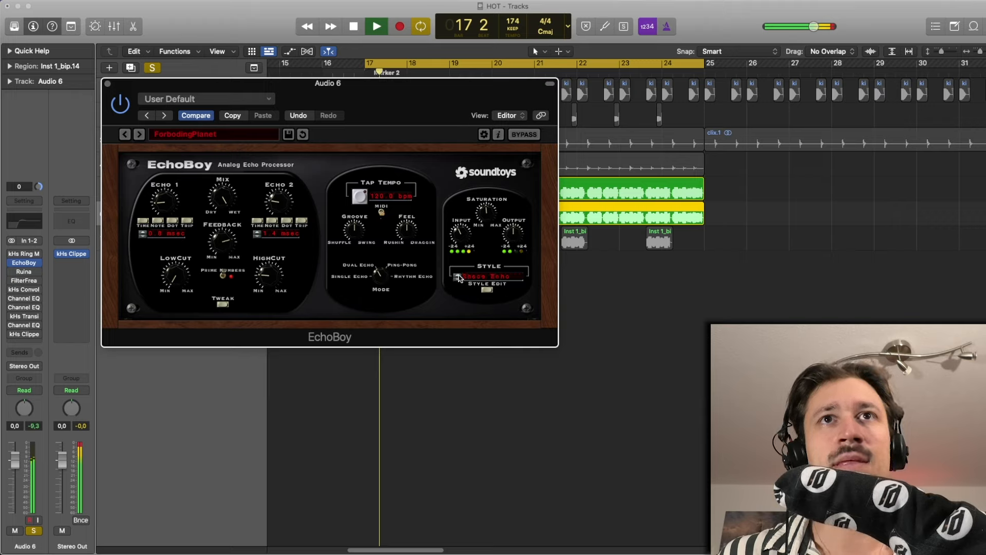
key("space")
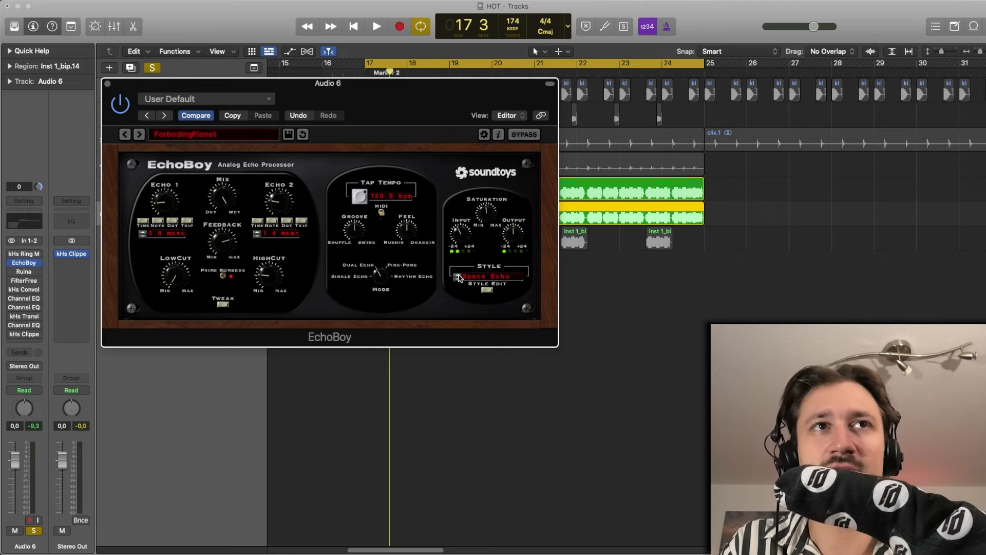
key("space")
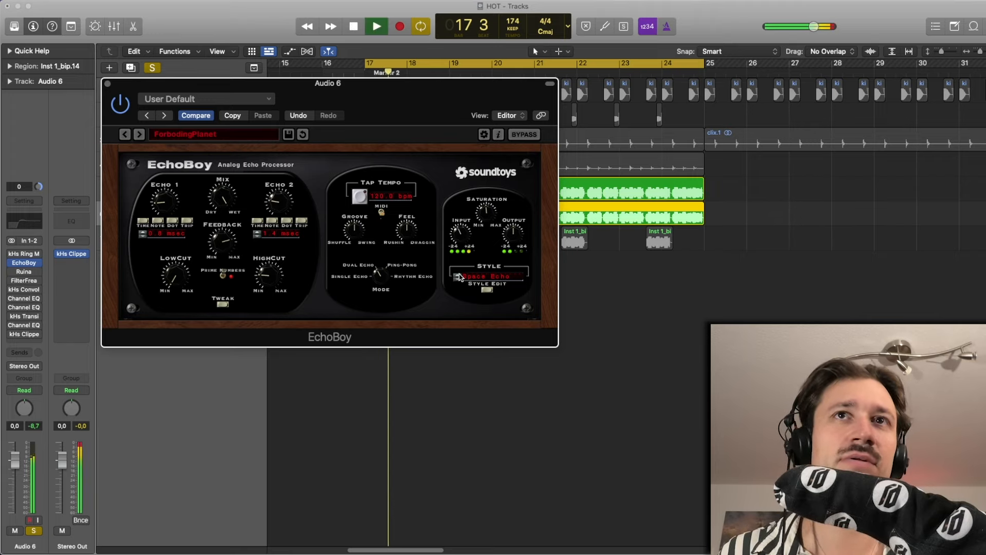
key("space")
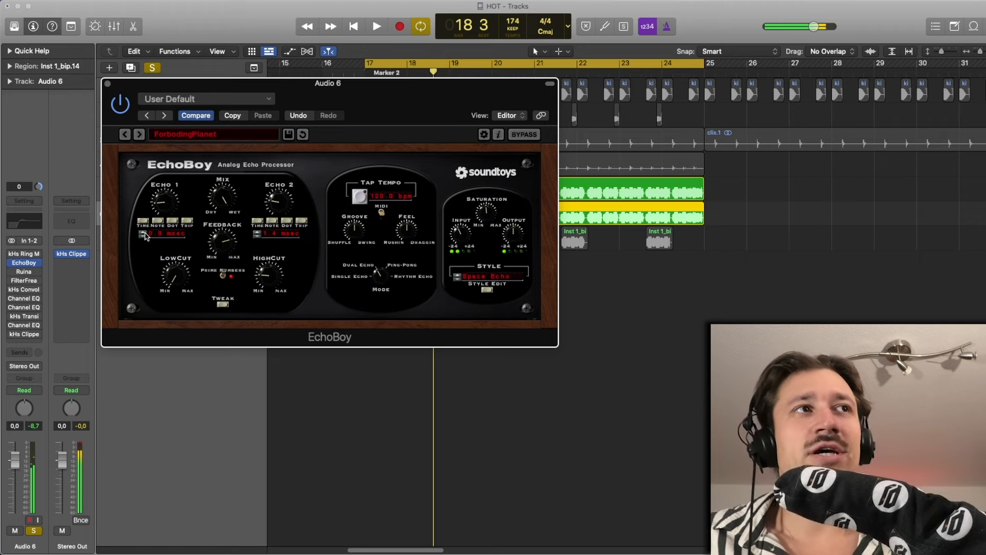
Step: Play Inst 1_bip and Audio 6 together with kHs Ring Mod and EchoBoy active
mouse_move(14, 255)
key("space")
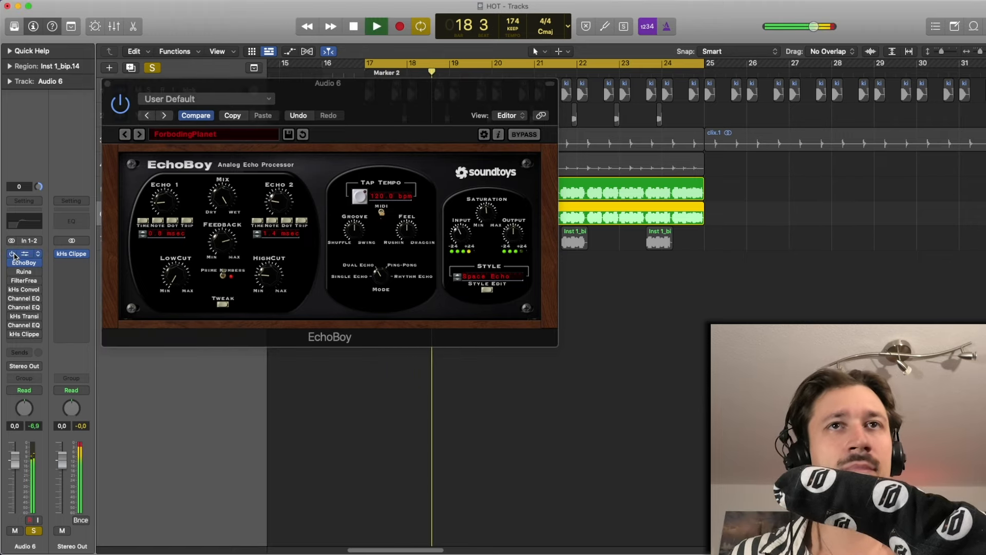
key("space")
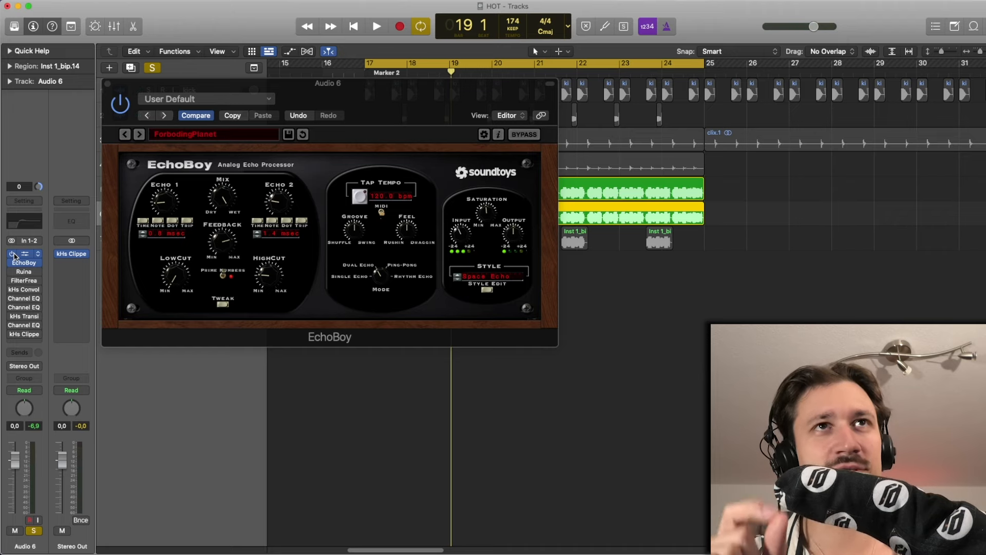
Step: Enable and open Ruina on Audio 6, close the EchoBoy window, and play both bass layers
left_click(29, 273)
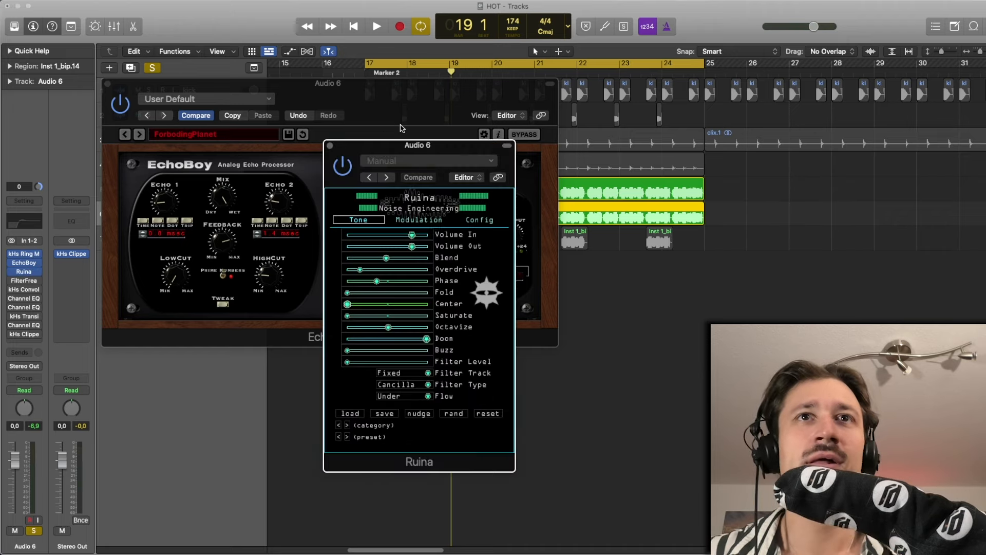
left_click_drag(416, 150, 286, 100)
key("space")
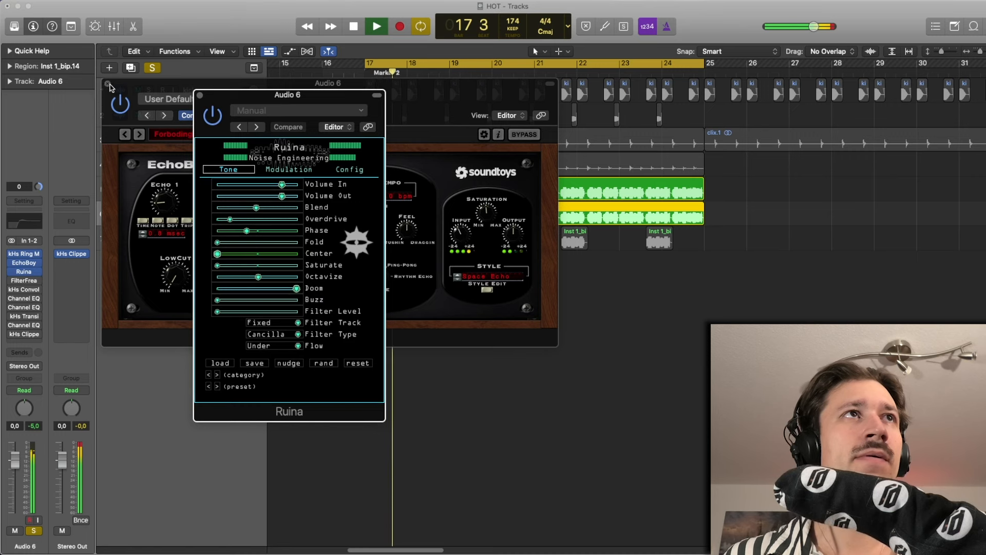
key("space")
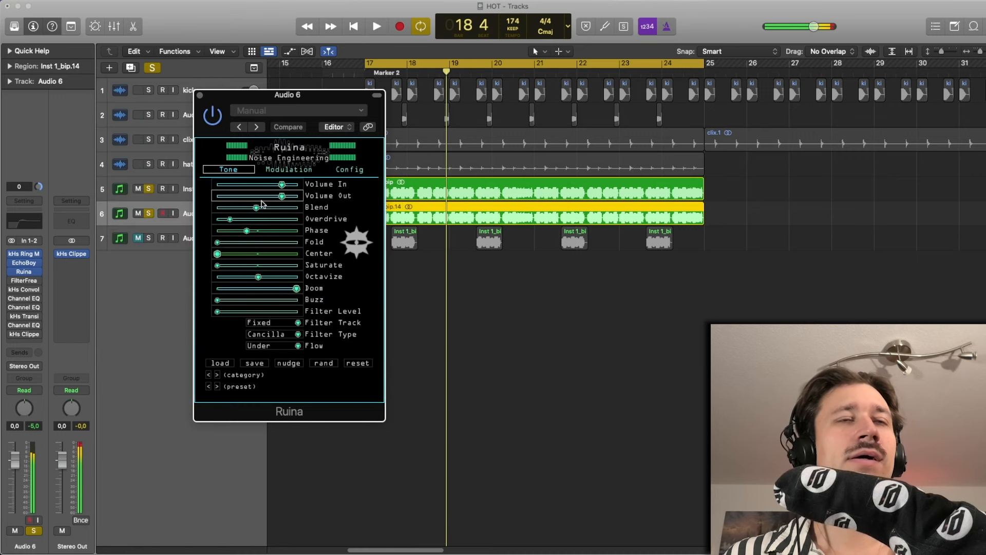
Step: Try Ruina's Blend at maximum during playback, and restore the previous settings with Compare
left_click_drag(256, 208, 282, 215)
key("space")
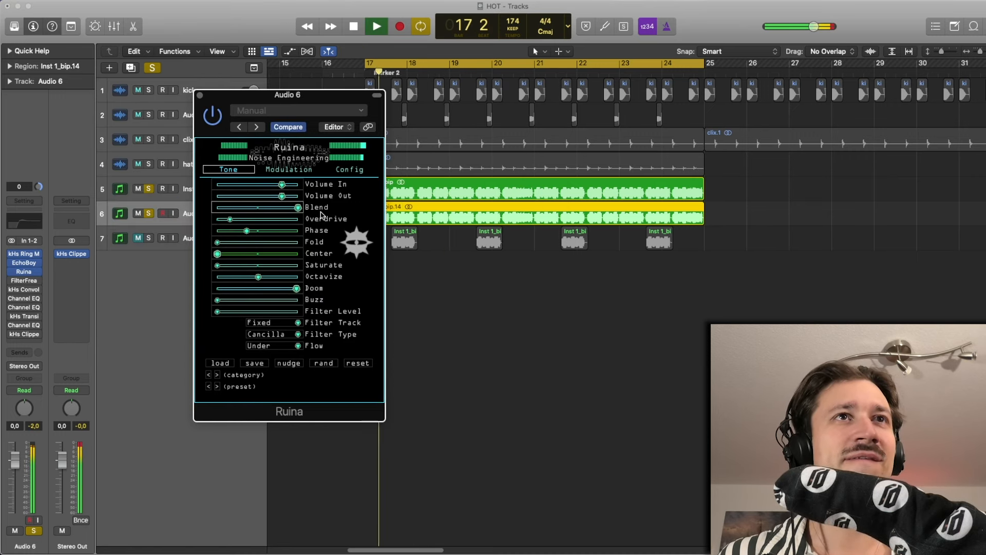
left_click(283, 127)
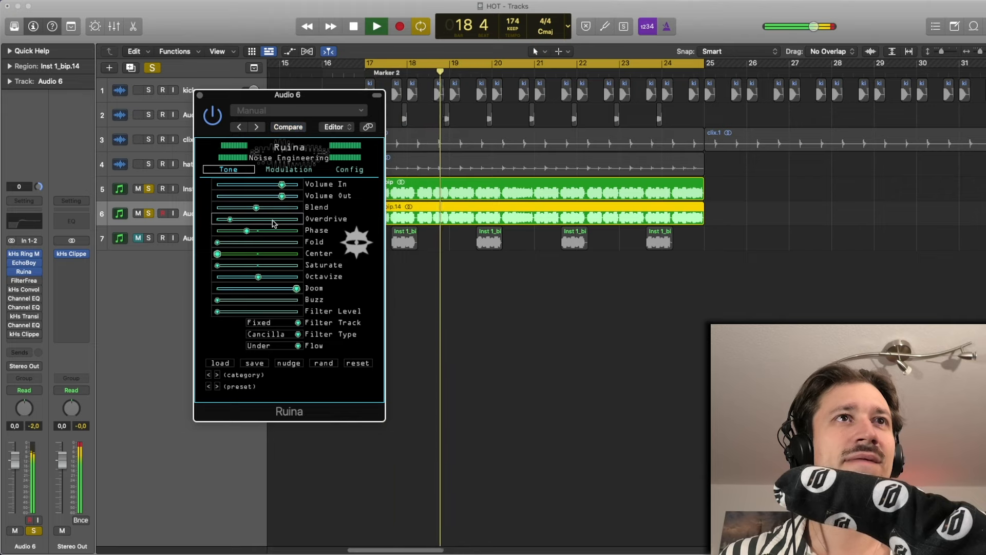
key("space")
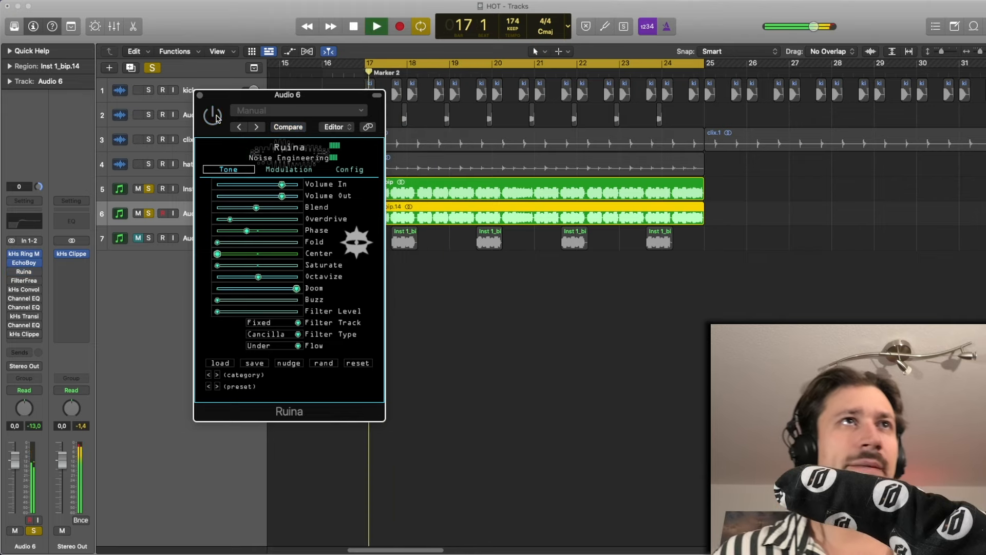
Step: Mute Inst 1_bip and compare Audio 6 on its own with Ruina bypassed and active
key("space")
key("space")
left_click(213, 117)
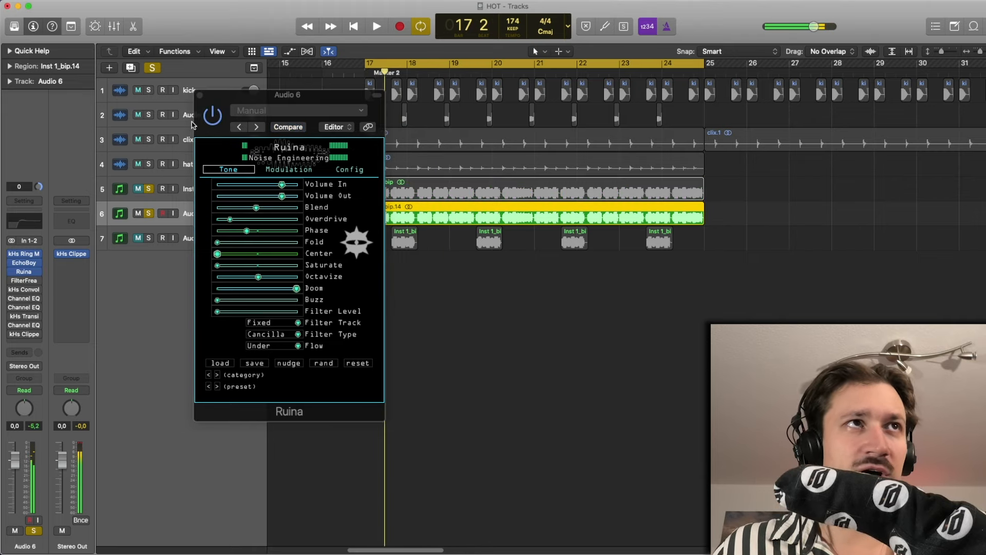
key("space")
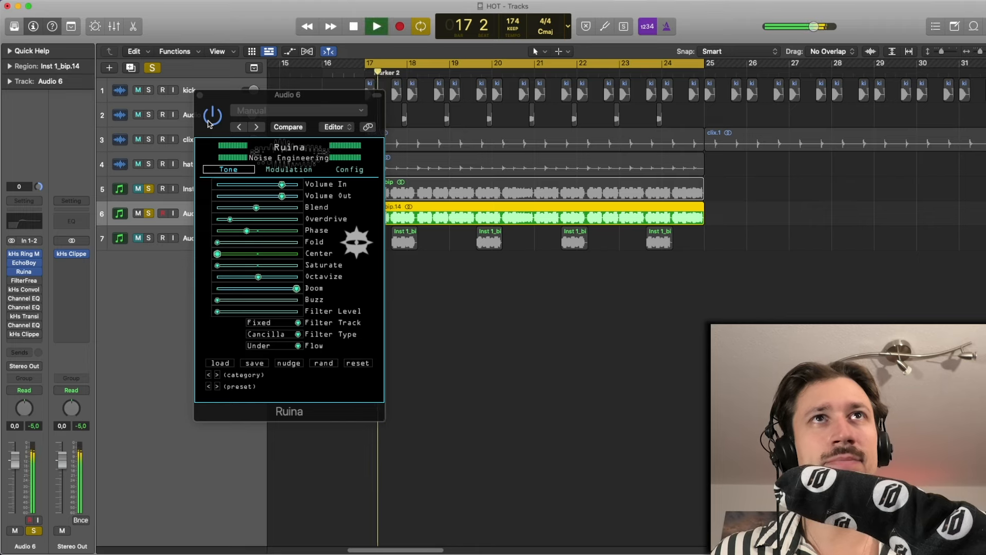
left_click(209, 122)
key("space")
key("space")
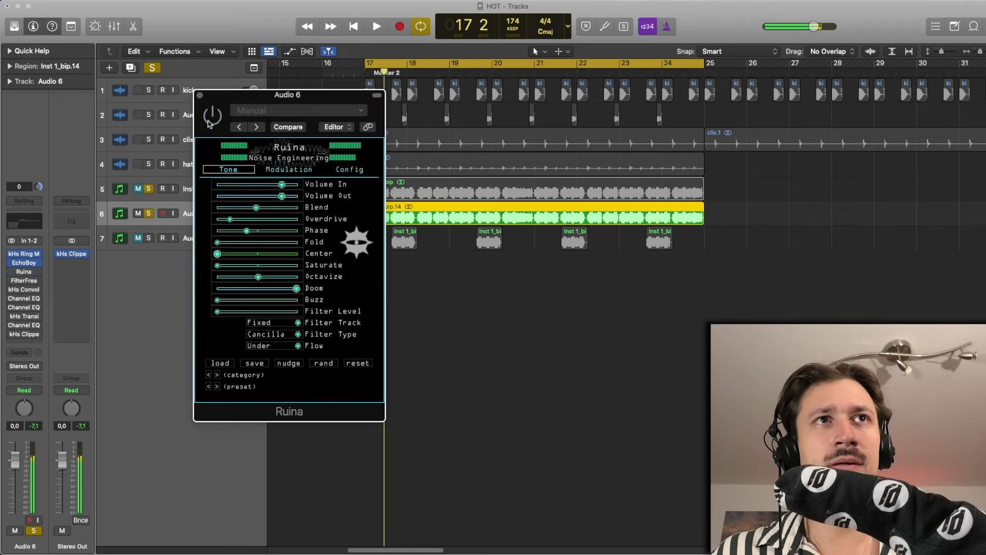
left_click(210, 122)
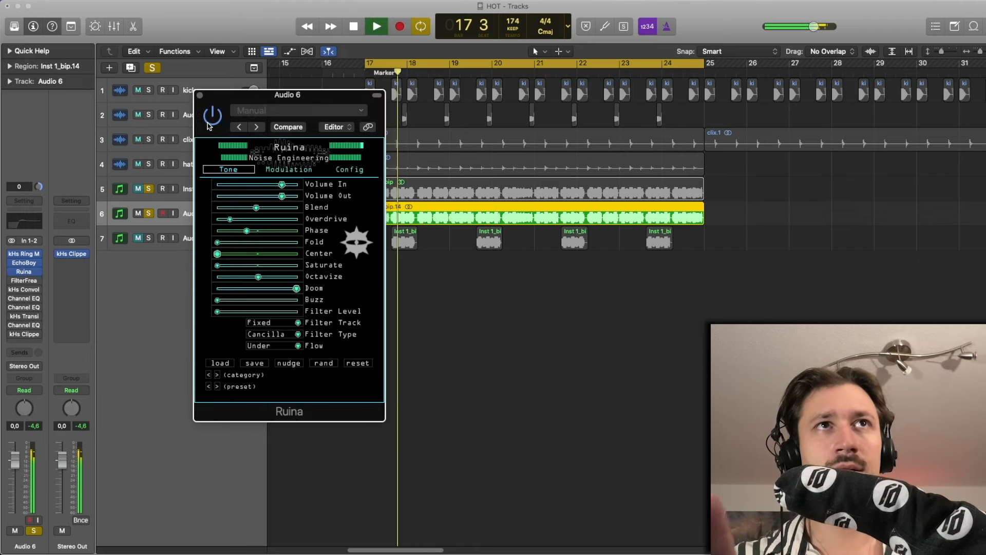
key("space")
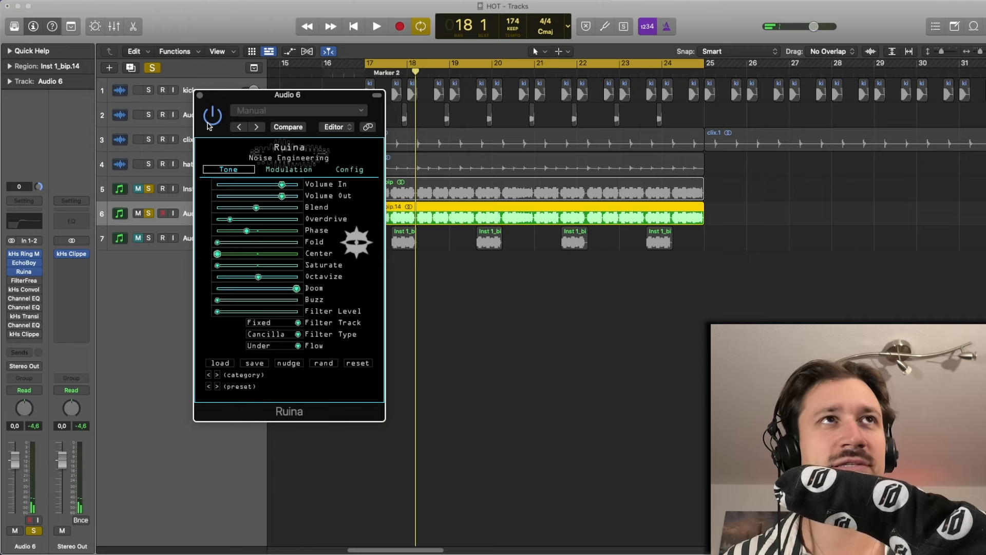
Step: Play Audio 6 once more with Ruina bypassed, and re-enable the effect to hear the difference
left_click(209, 126)
key("space")
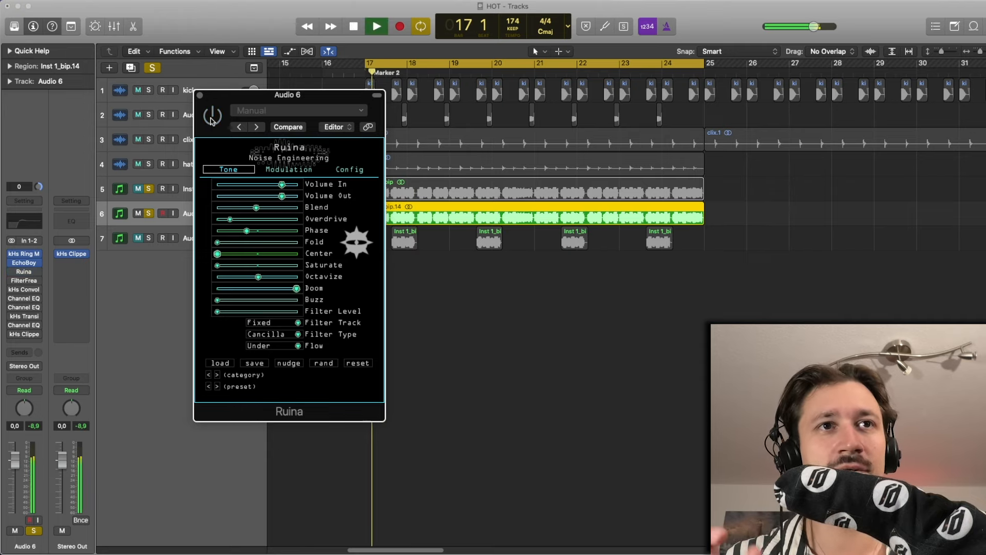
key("space")
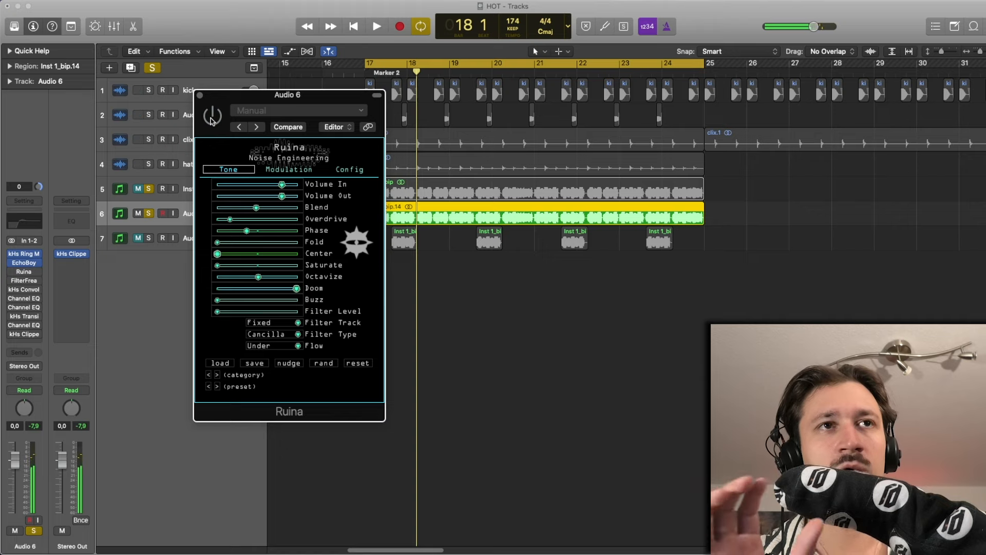
key("space")
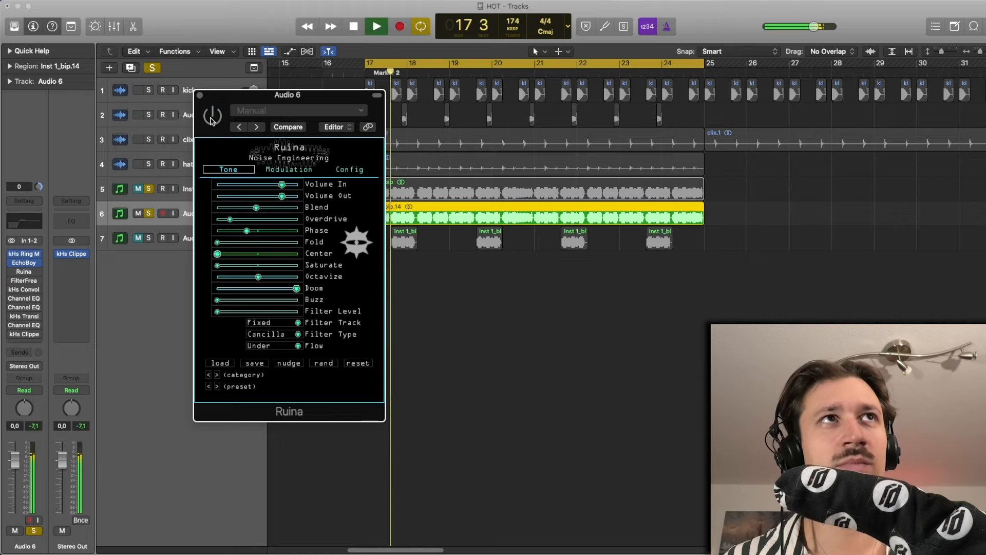
key("space")
left_click(211, 121)
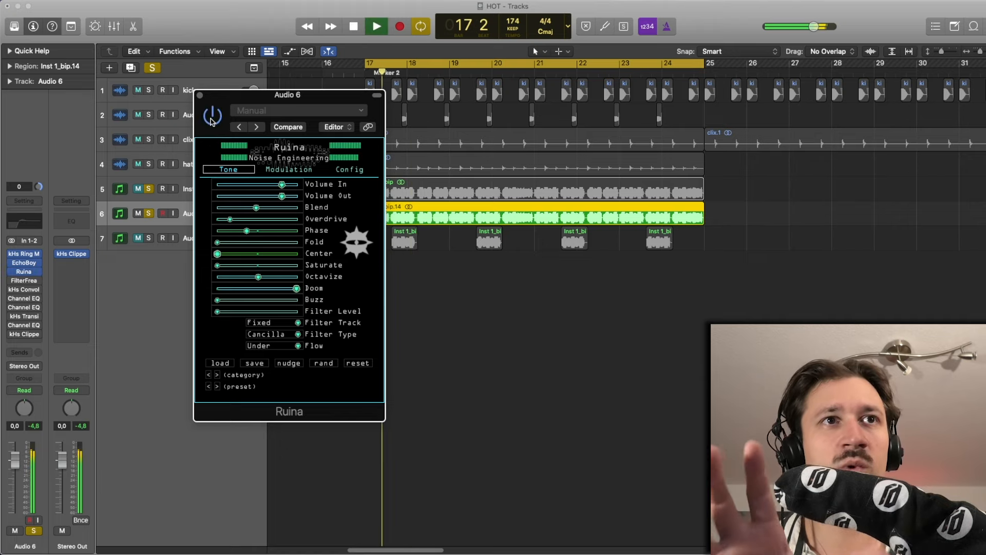
key("space")
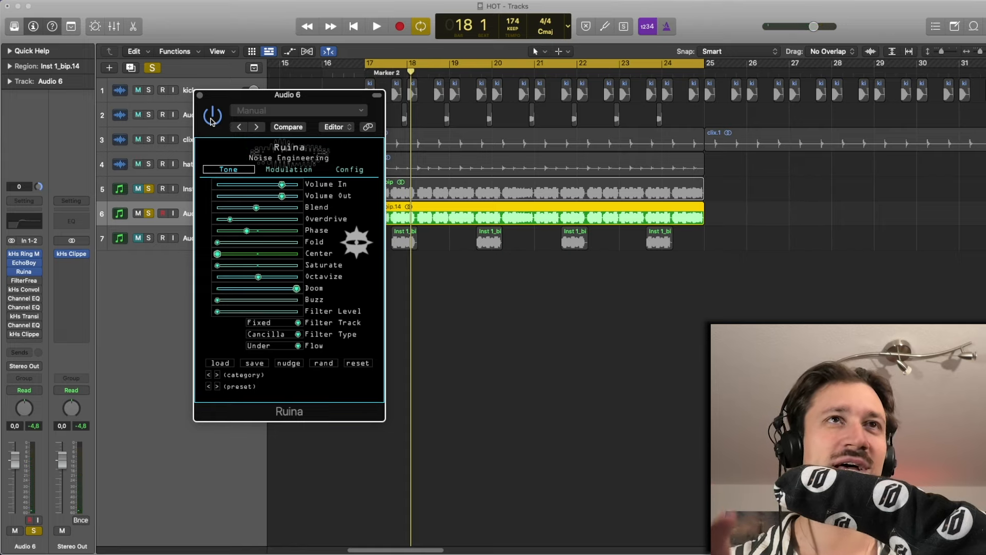
Step: Try Ruina's Doom amount at maximum while playing Audio 6 repeatedly
left_click_drag(296, 288, 379, 317)
key("space")
key("space")
key("space")
key("space")
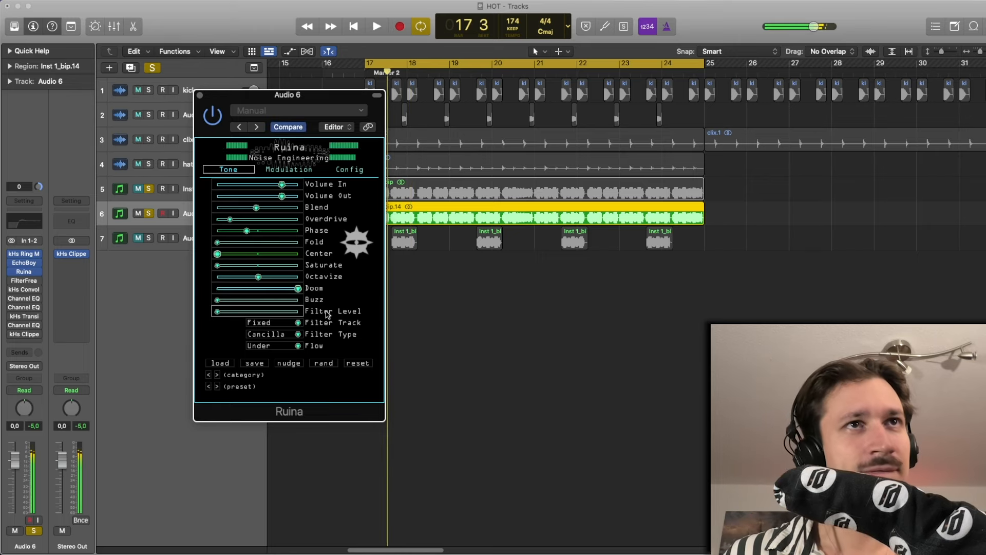
left_click_drag(302, 289, 331, 286)
key("space")
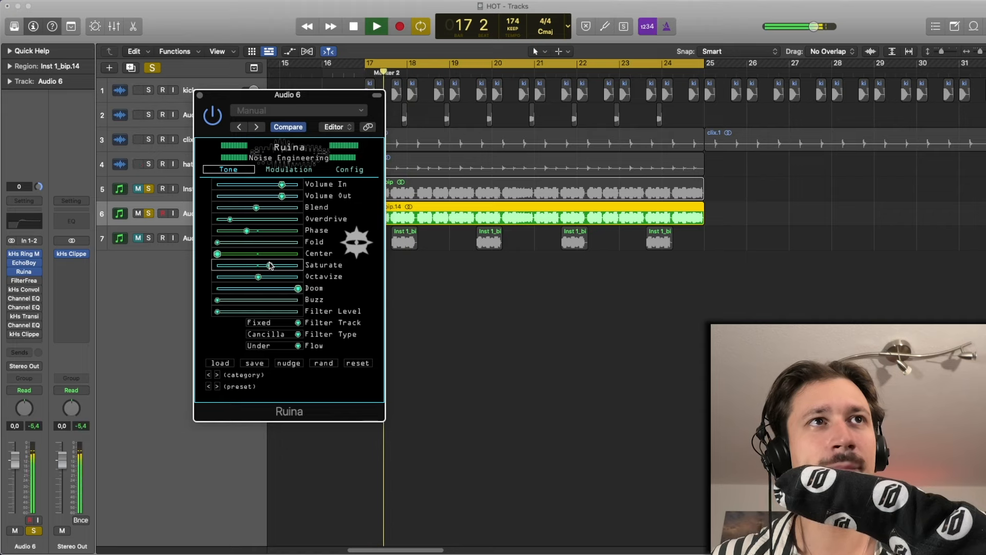
Step: Try raising Ruina's Saturate amount, return it to minimum, and replay Audio 6
mouse_move(217, 265)
left_mouse_down()
mouse_move(270, 266)
mouse_move(211, 281)
left_mouse_up()
key("space")
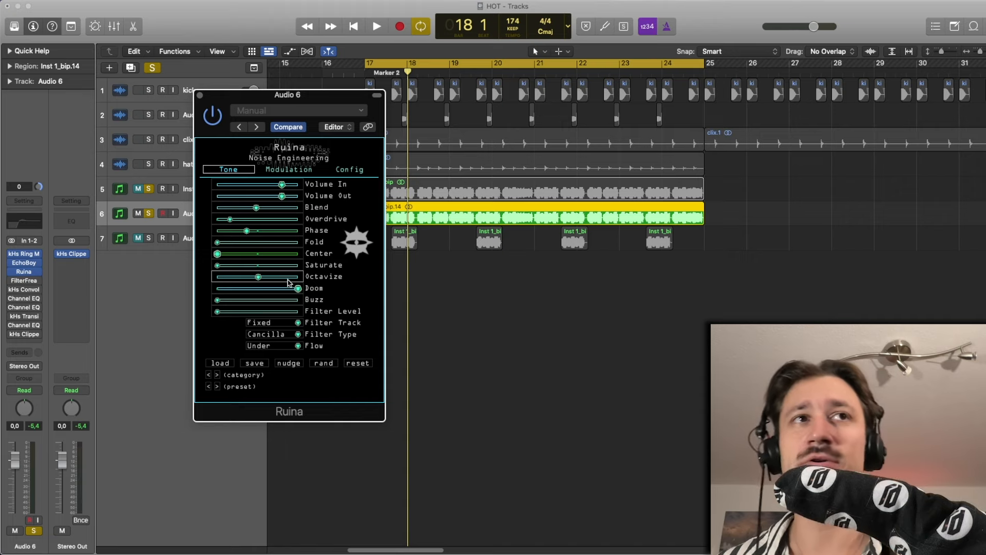
key("space")
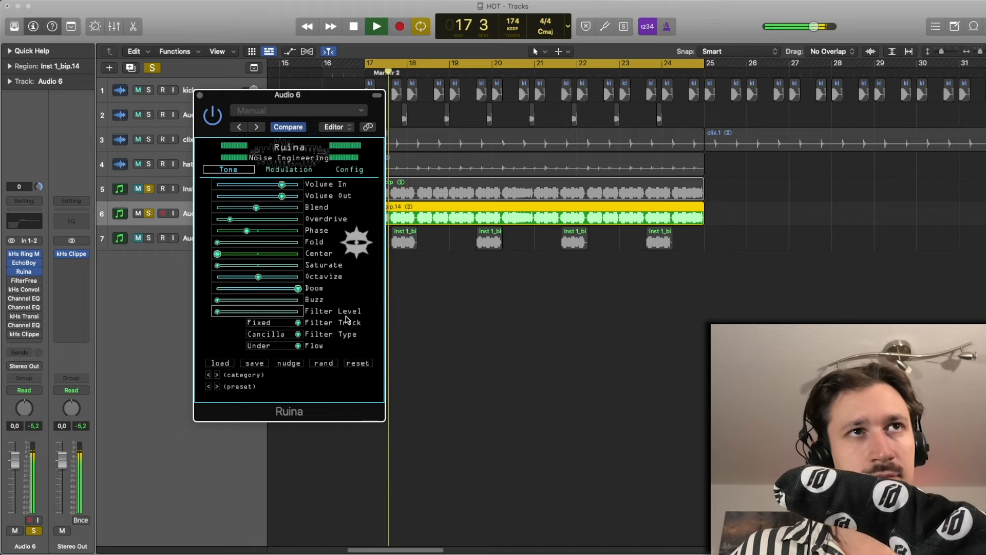
key("space")
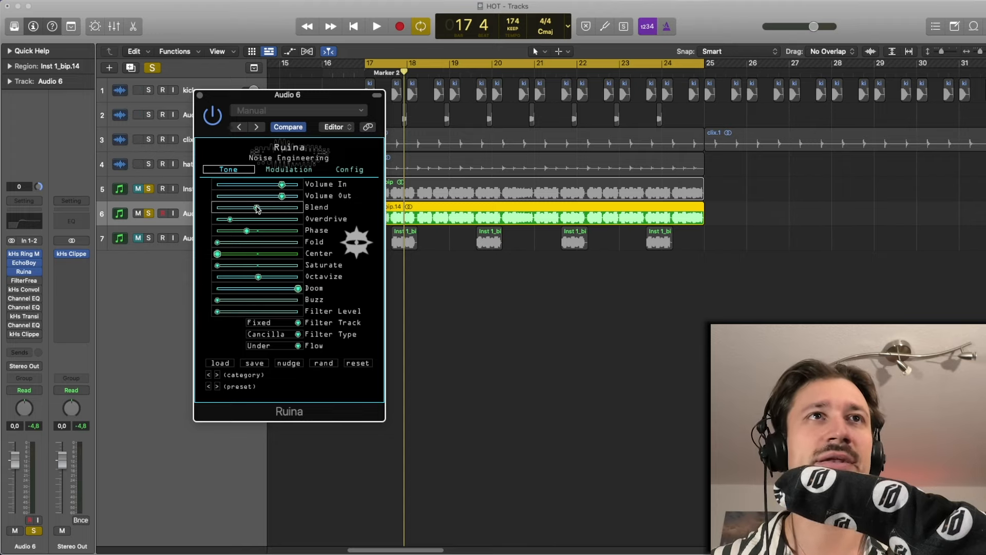
Step: Try a lower Ruina Blend during playback, and restore the original settings with Compare
key("space")
mouse_move(246, 207)
left_mouse_down()
mouse_move(220, 207)
mouse_move(299, 207)
mouse_move(245, 207)
left_mouse_up()
key("space")
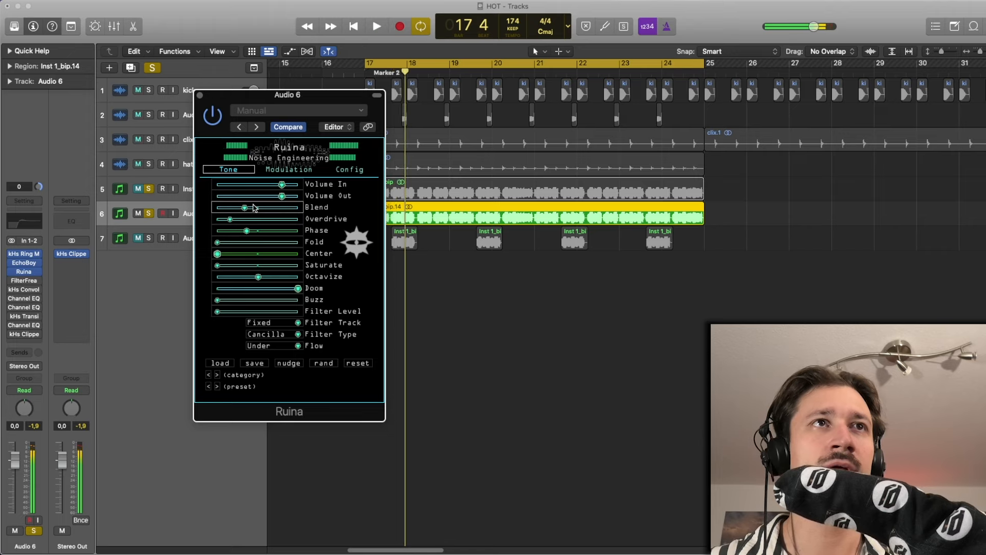
left_click(287, 124)
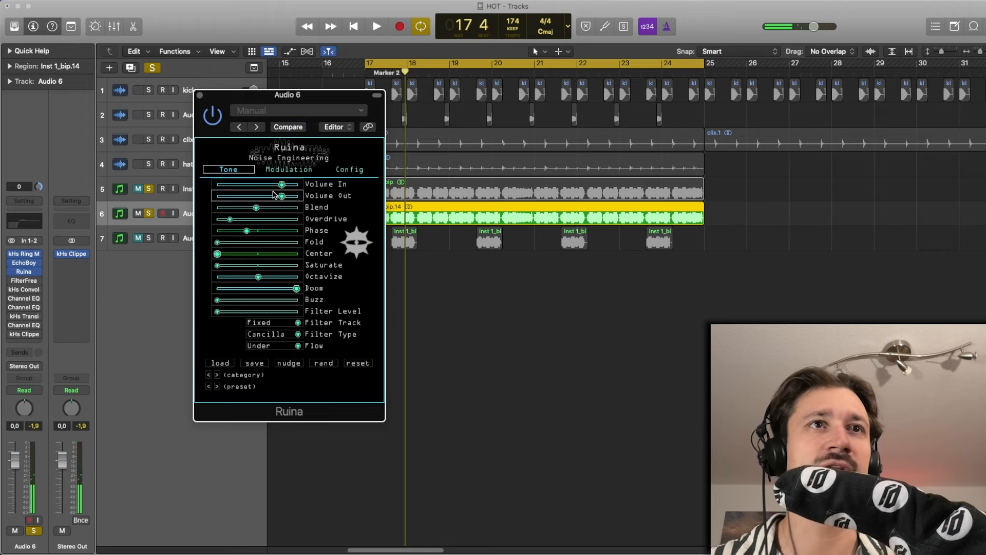
Step: Close Ruina, play Audio 6 together with the unmuted Inst 1_bip, and mute Inst 1_bip again
left_click(200, 95)
key("space")
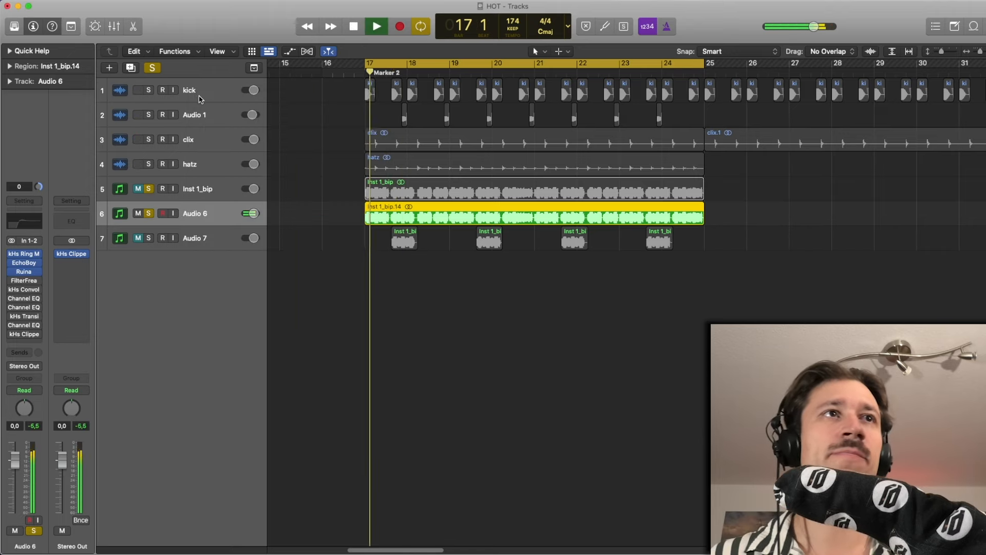
left_click(138, 189)
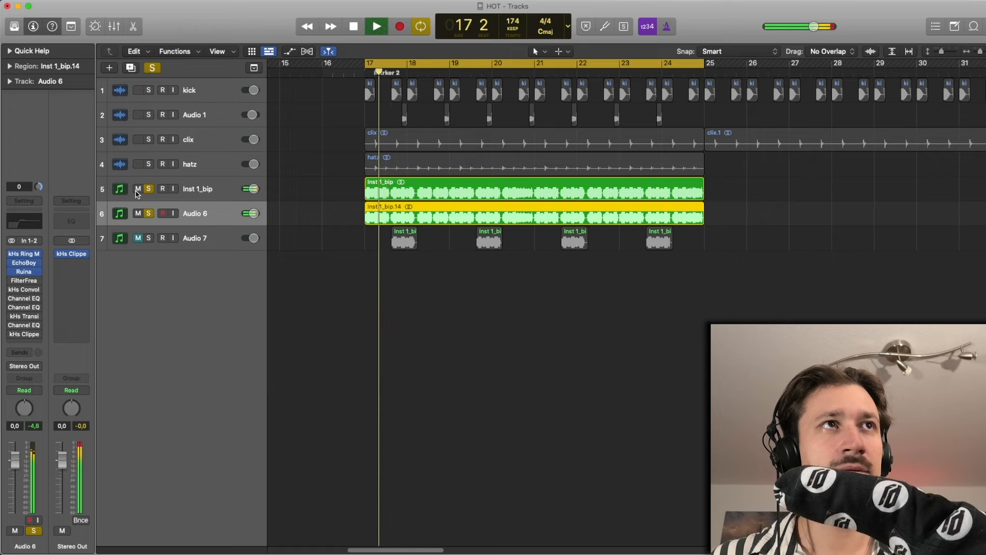
key("space")
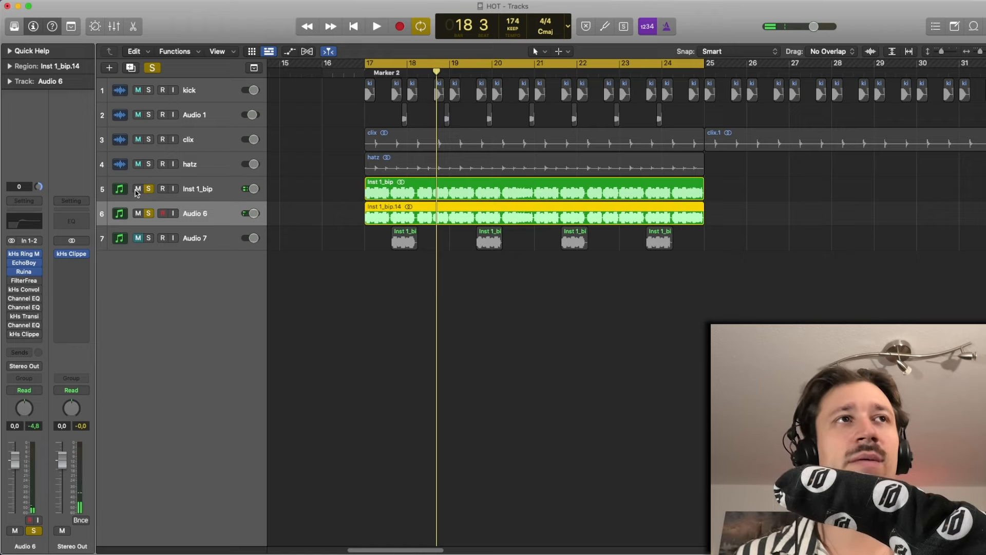
left_click(137, 189)
Step: Enable FilterFreak on Audio 6, open its window and play the track through the KB's Groove 2 preset
mouse_move(15, 281)
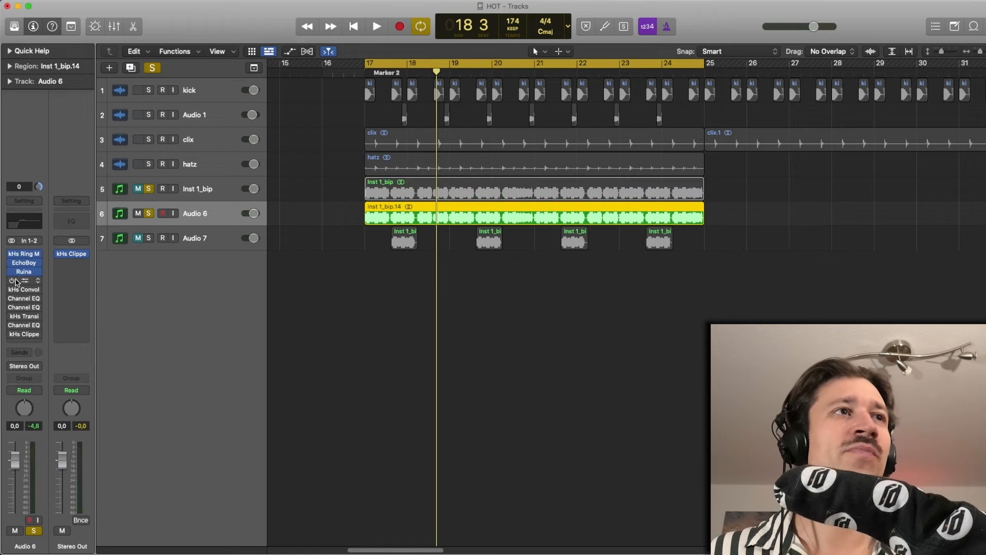
key("space")
key("space")
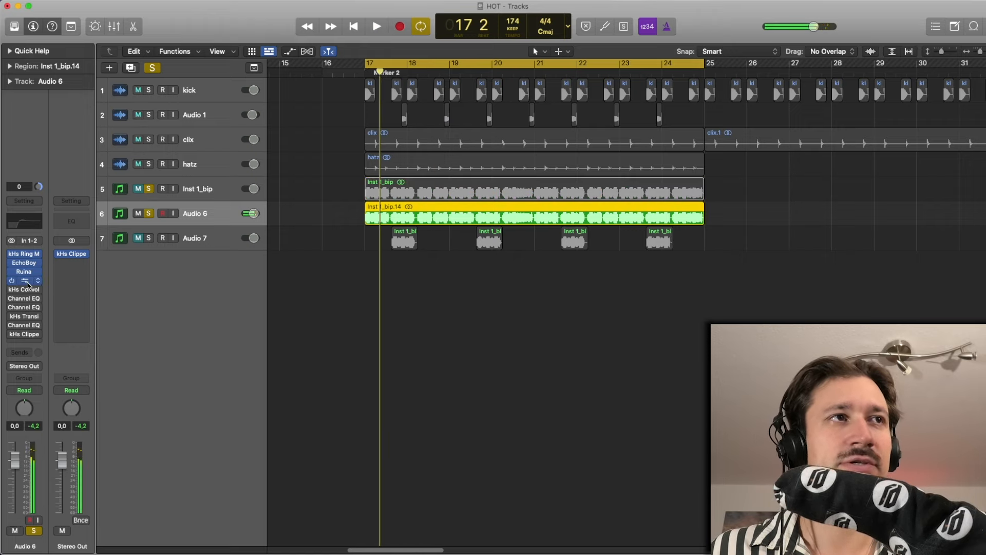
left_click(25, 281)
key("space")
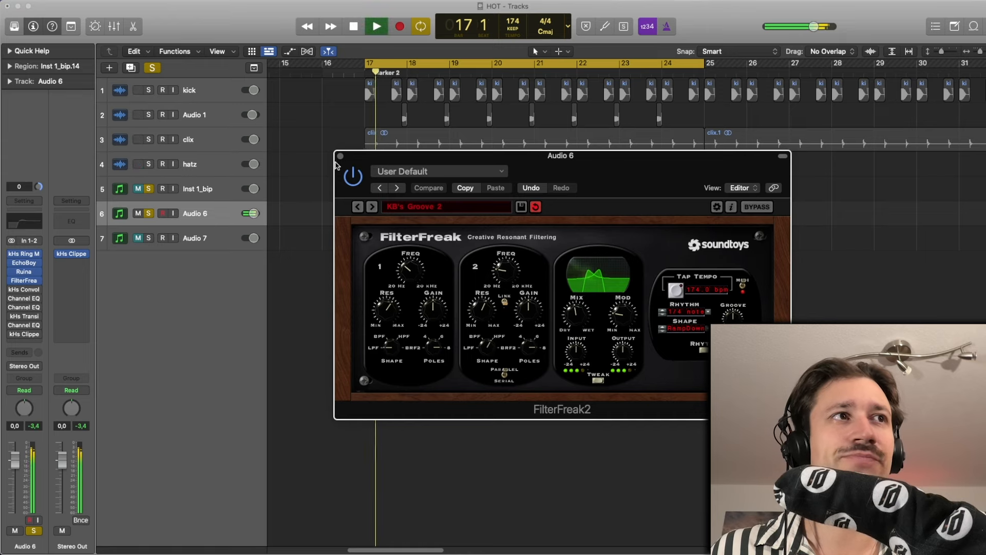
left_click_drag(380, 159, 330, 158)
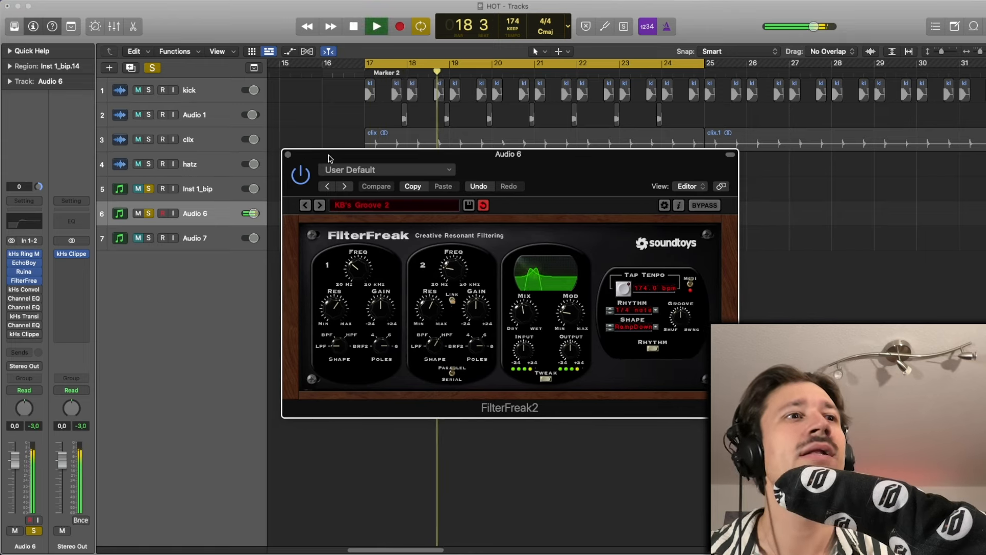
key("space")
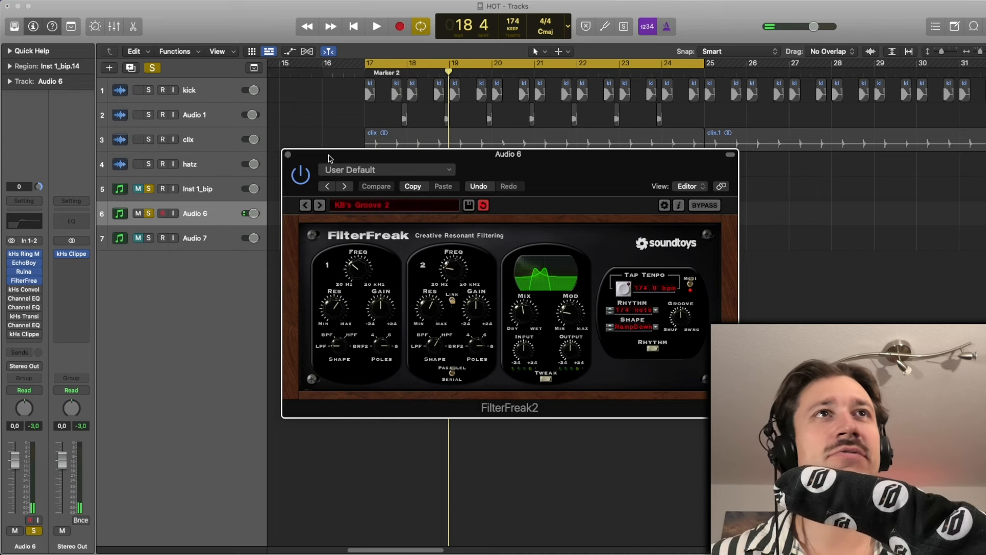
Step: Move the FilterFreak window aside and compare Audio 6 with the effect bypassed and active
left_click_drag(330, 158, 141, 63)
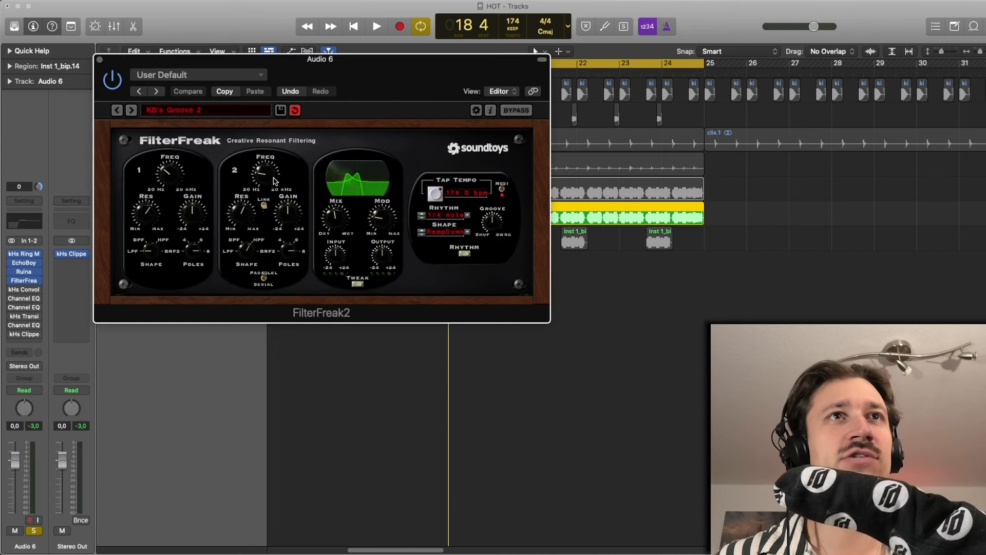
left_click(111, 82)
key("space")
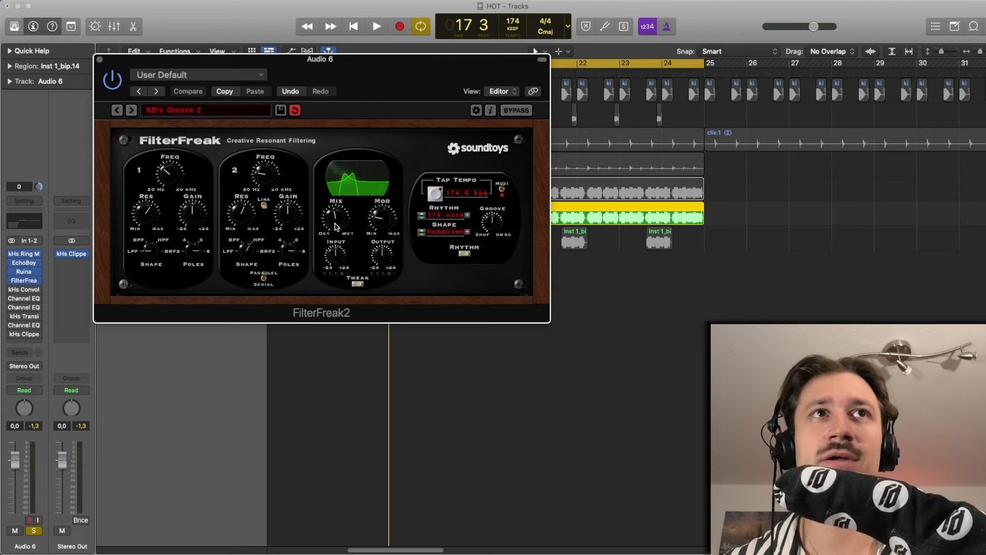
Step: Try a higher FilterFreak Mix during playback of Audio 6, and restore the original settings with Compare
left_click_drag(336, 226, 338, 212)
key("space")
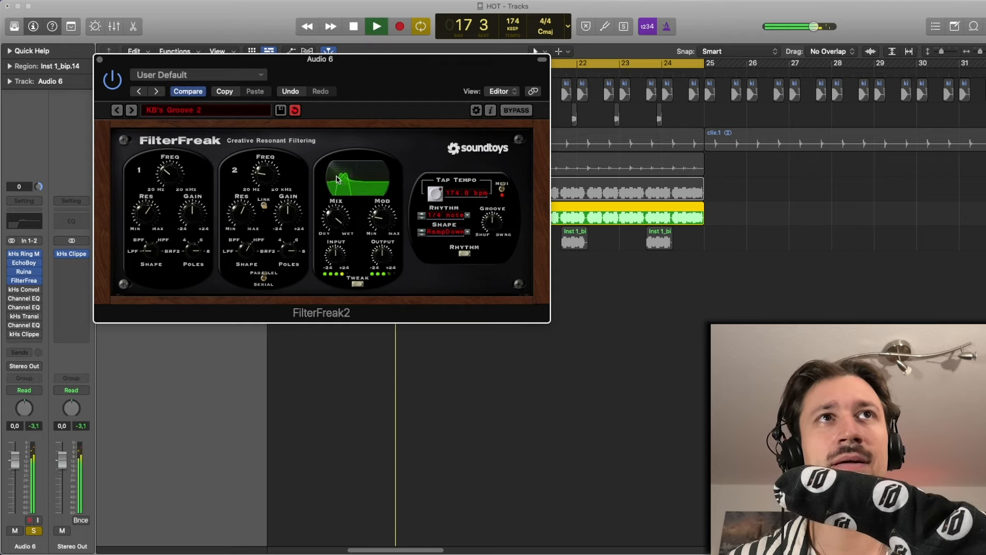
key("space")
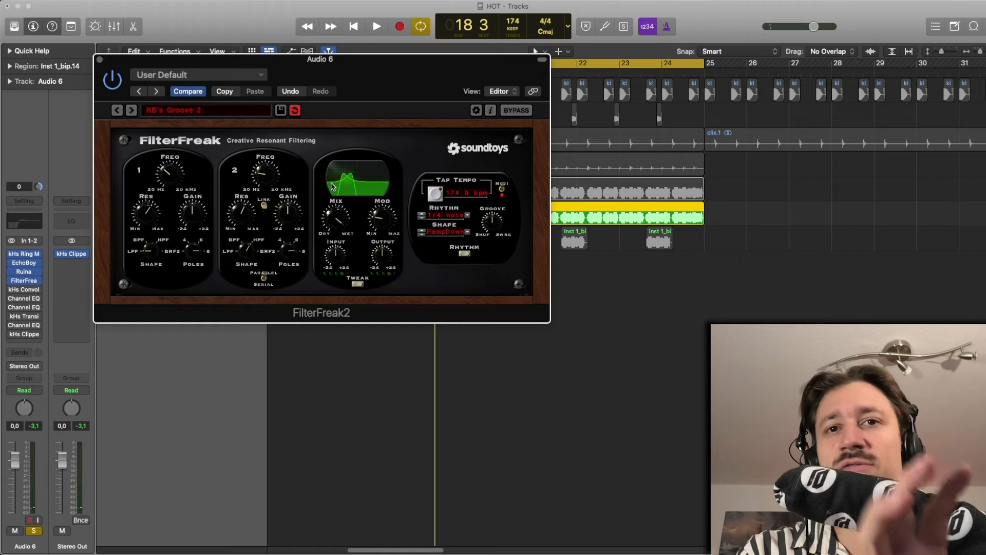
key("space")
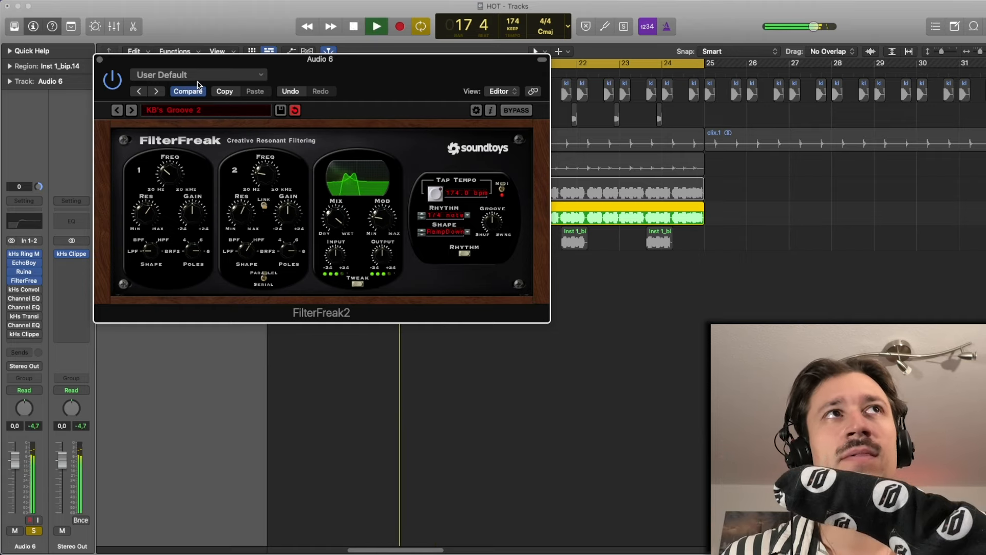
key("space")
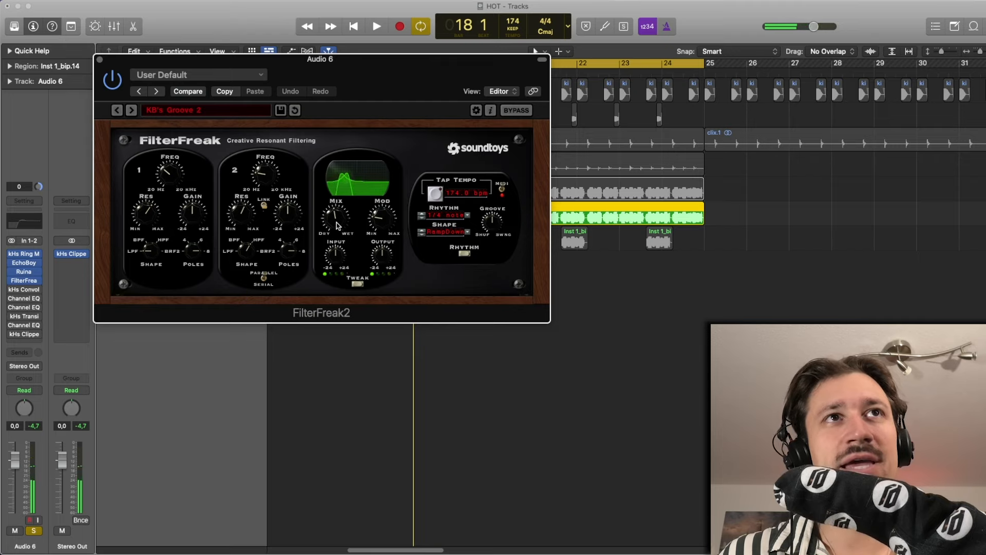
Step: Lower the FilterFreak Mix while Audio 6 plays, and return to the original settings with Compare
key("space")
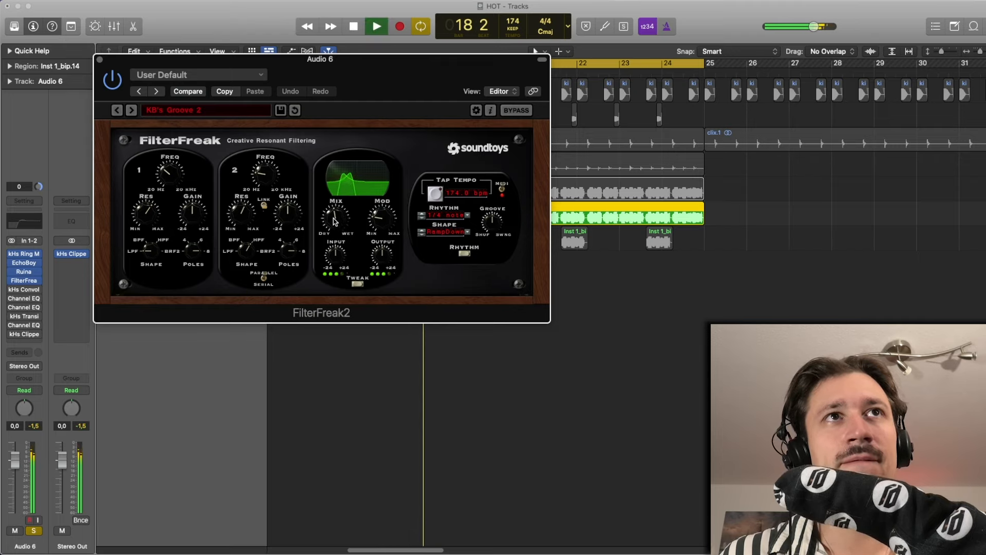
left_click_drag(334, 221, 335, 288)
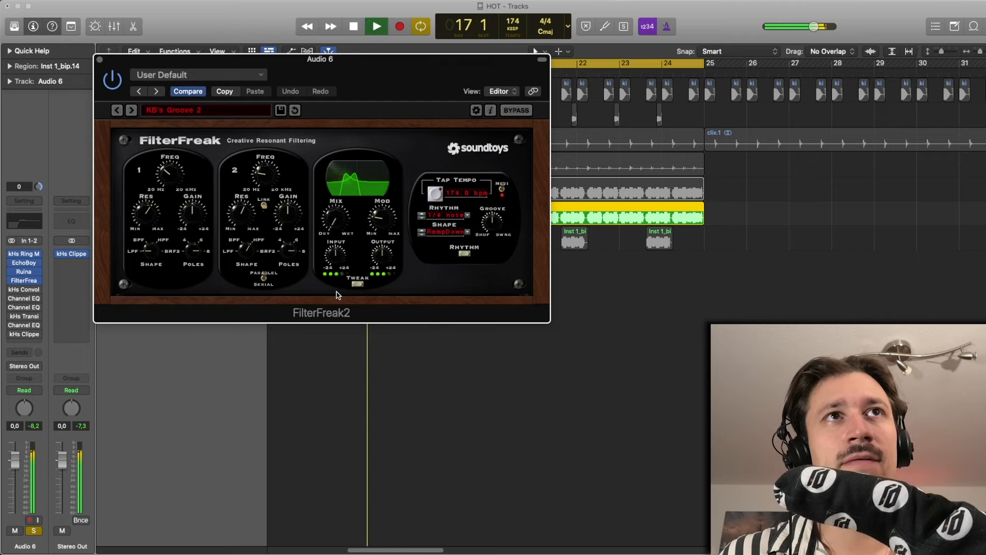
left_click(201, 95)
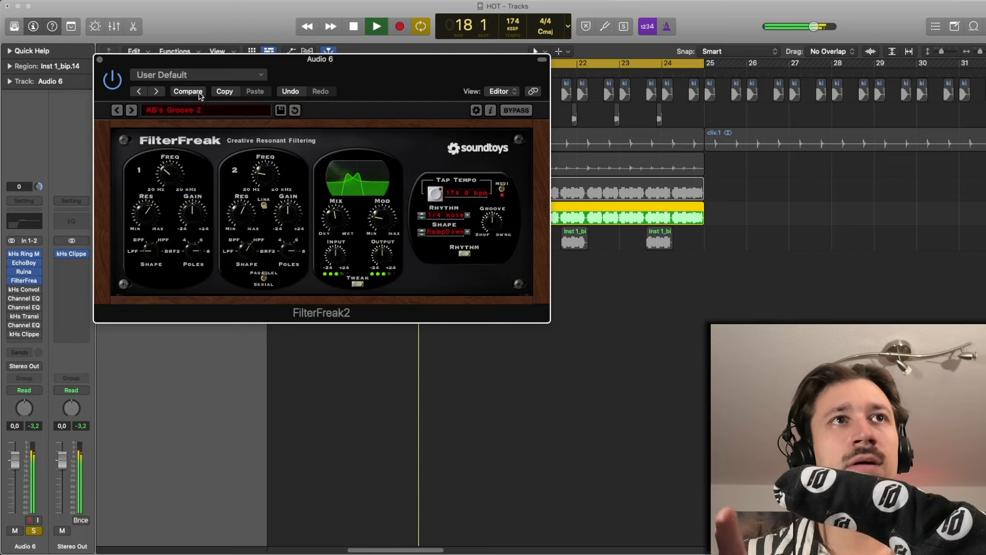
key("space")
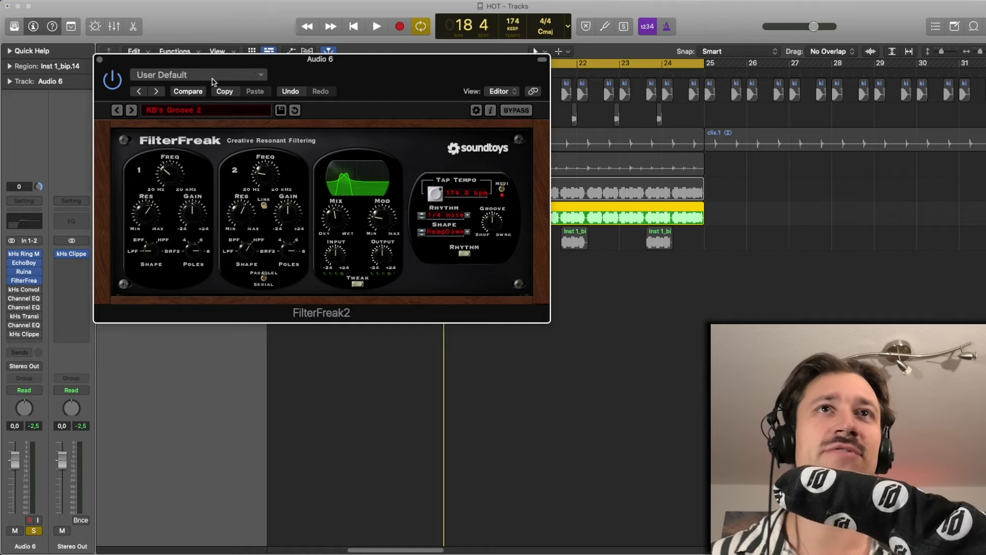
Step: Audition Audio 6 with the original FilterFreak settings and look through its preset categories, including 02 Rhythmic, without changing the preset
key("space")
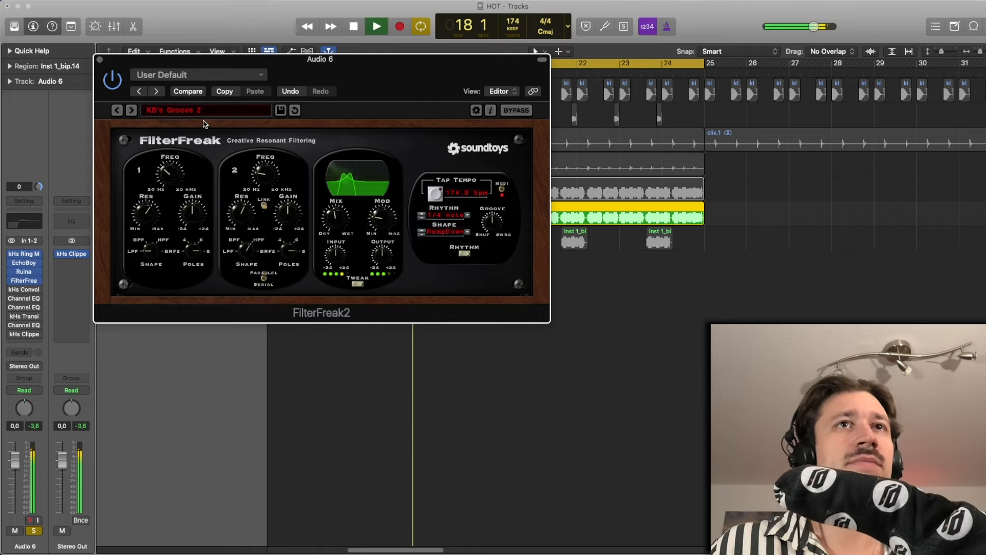
key("space")
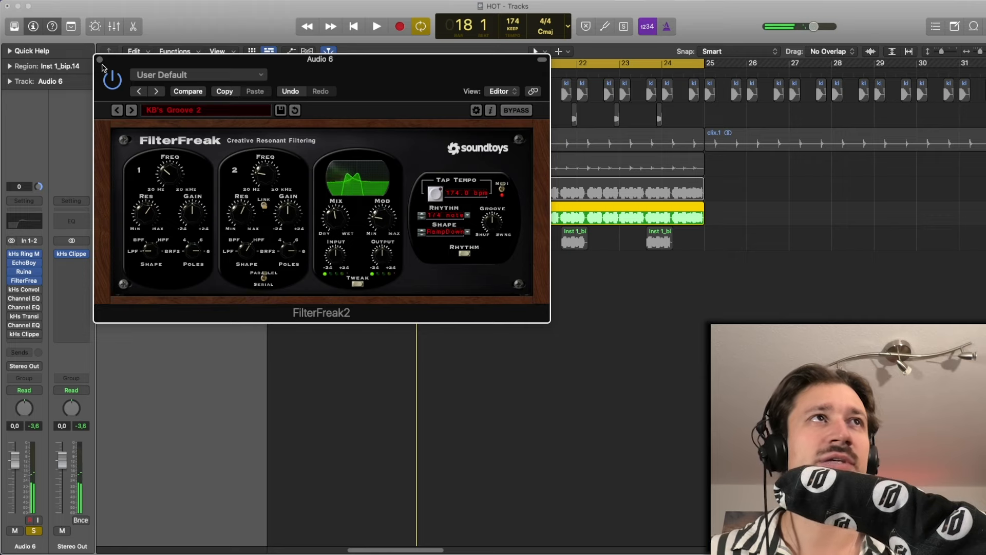
key("space")
key("space")
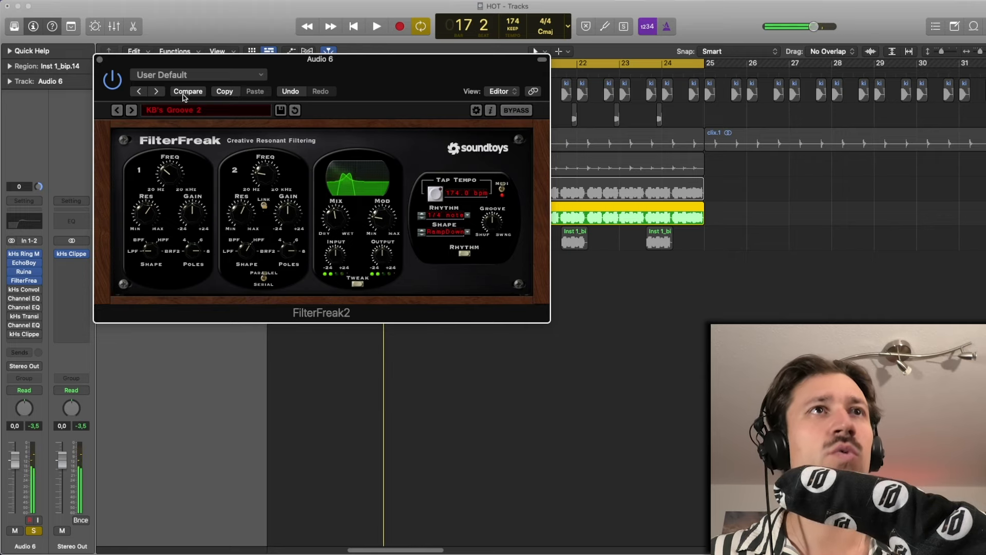
left_click(164, 113)
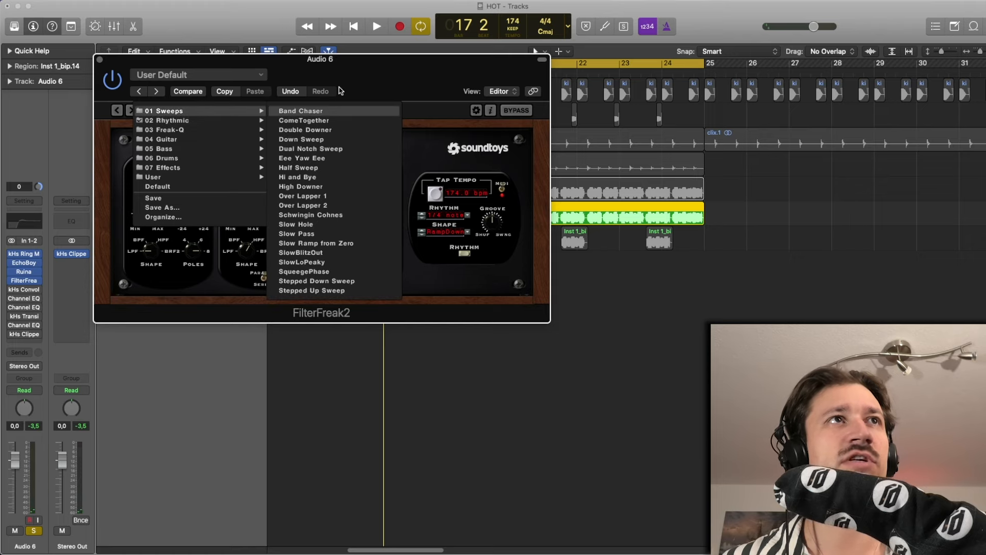
left_click(181, 123)
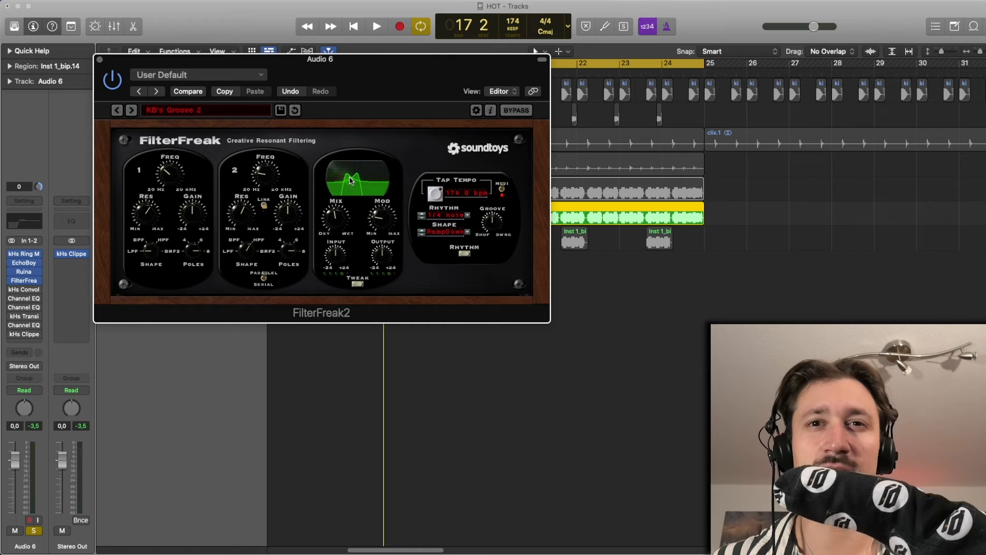
Step: Play Audio 6 once more through FilterFreak and close the effect's window
key("space")
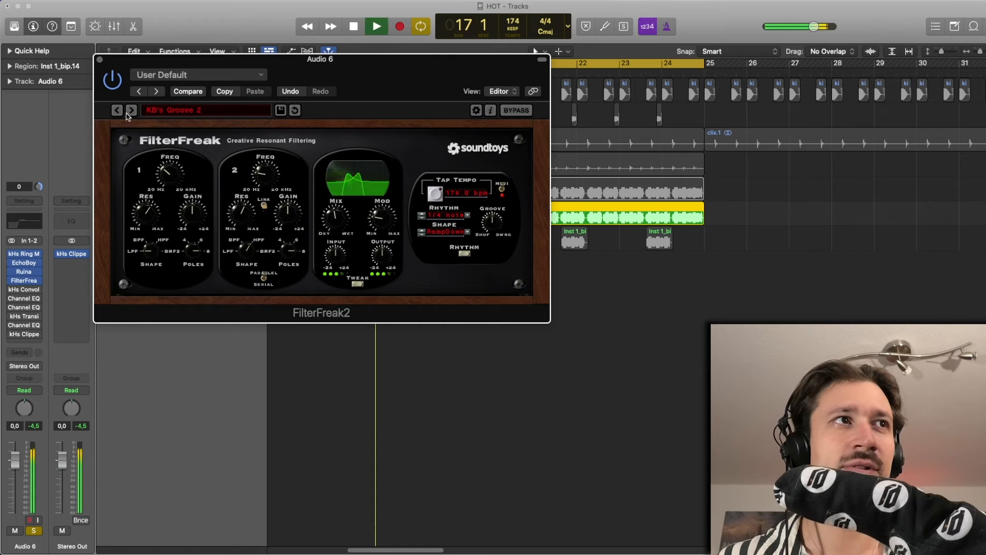
key("space")
left_click(100, 60)
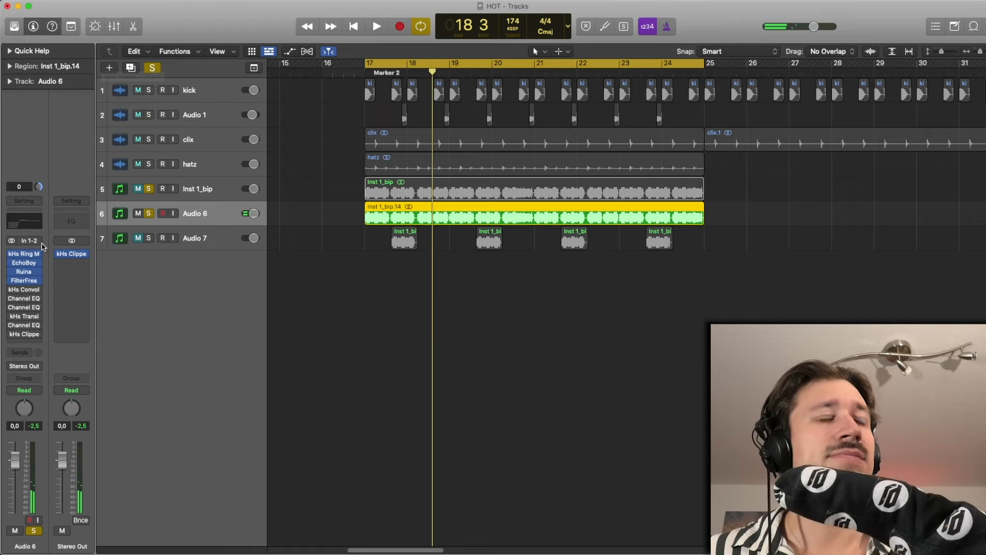
Step: Enable and open kHs Convolver on Audio 6, compare it bypassed and active during playback, and move its window aside
mouse_move(40, 281)
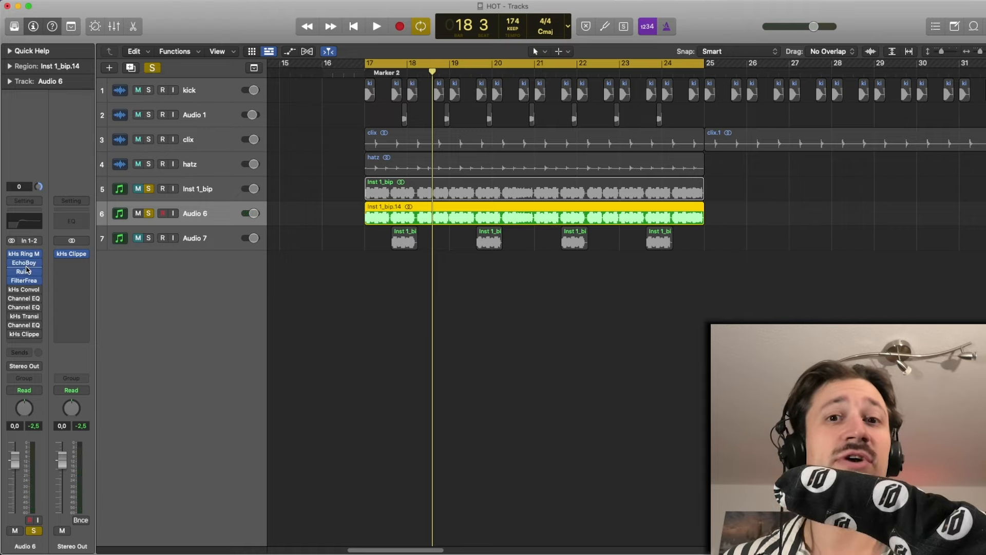
mouse_move(24, 266)
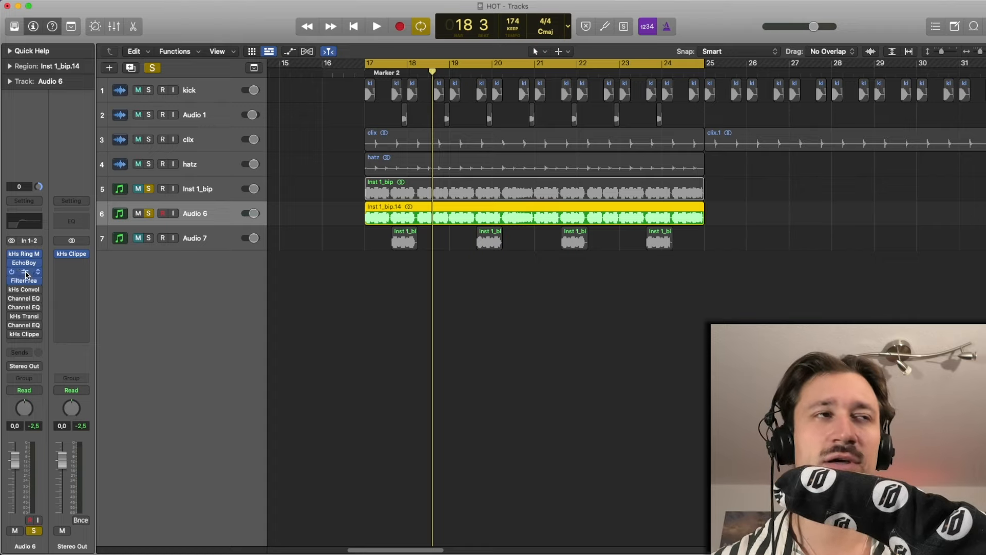
left_click(13, 290)
left_click(25, 291)
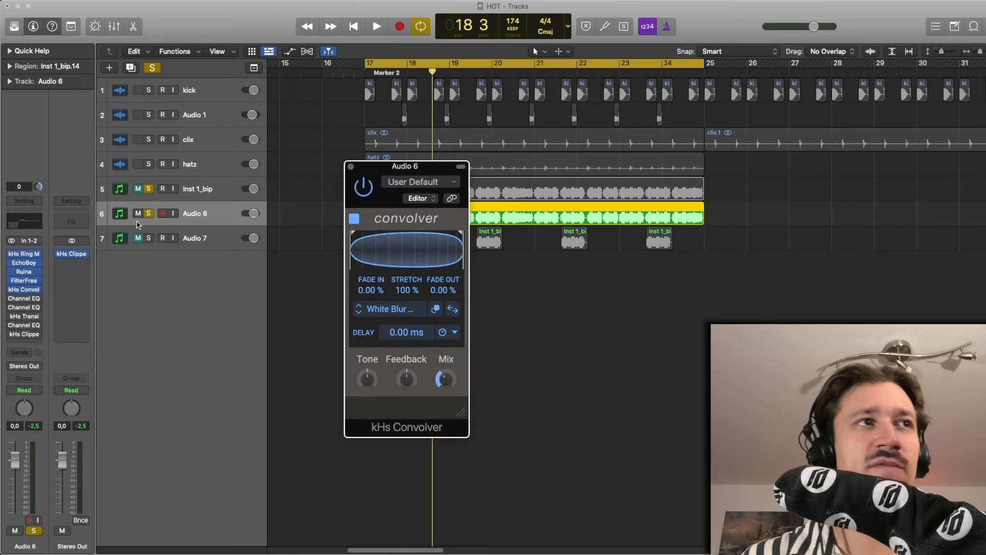
key("space")
left_click(358, 190)
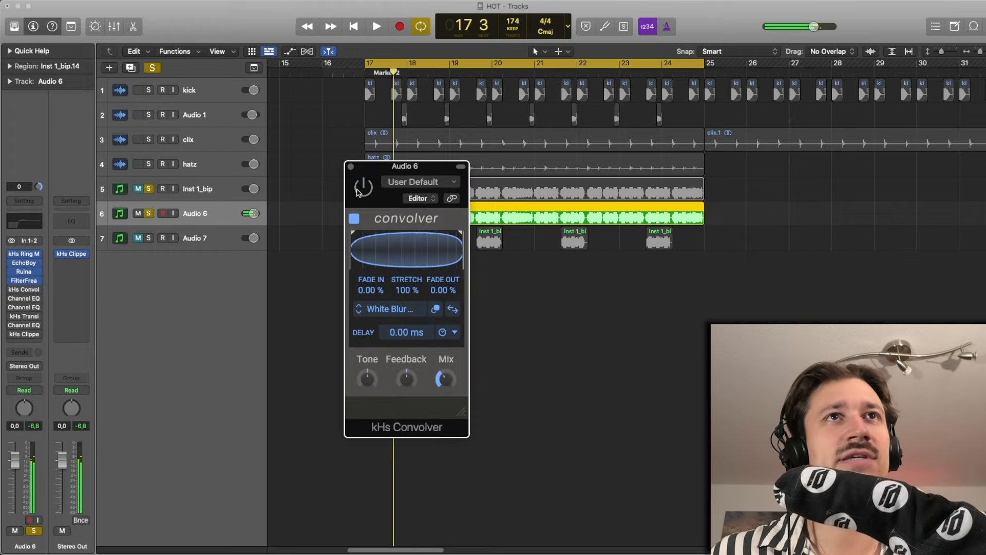
left_click(358, 190)
left_click_drag(364, 174, 212, 87)
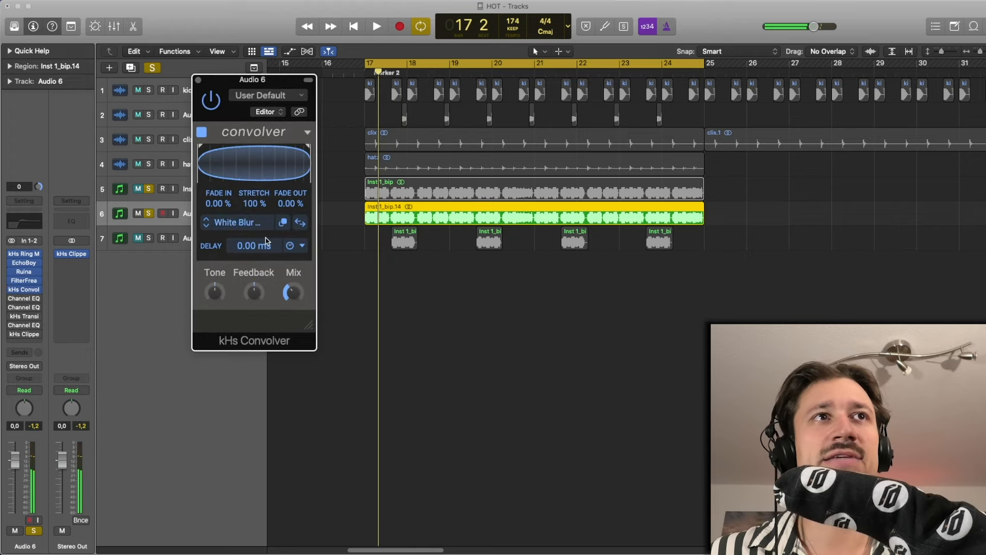
Step: Look at the White Blur 50 ms impulse in the Convolver's Synthetic folder, repositioning the window, and close the browser
left_click(255, 223)
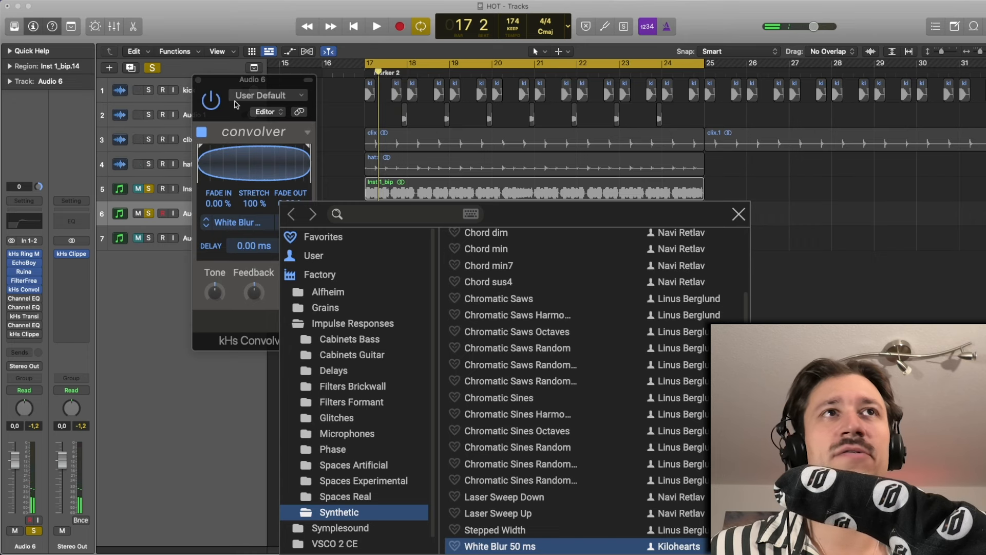
left_click_drag(236, 104, 160, 36)
left_click(160, 153)
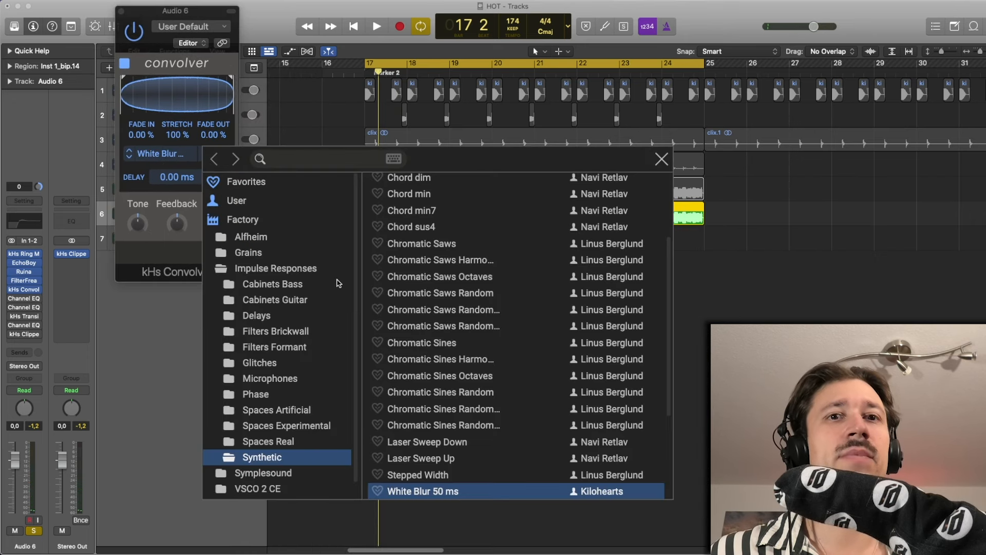
left_click(149, 19)
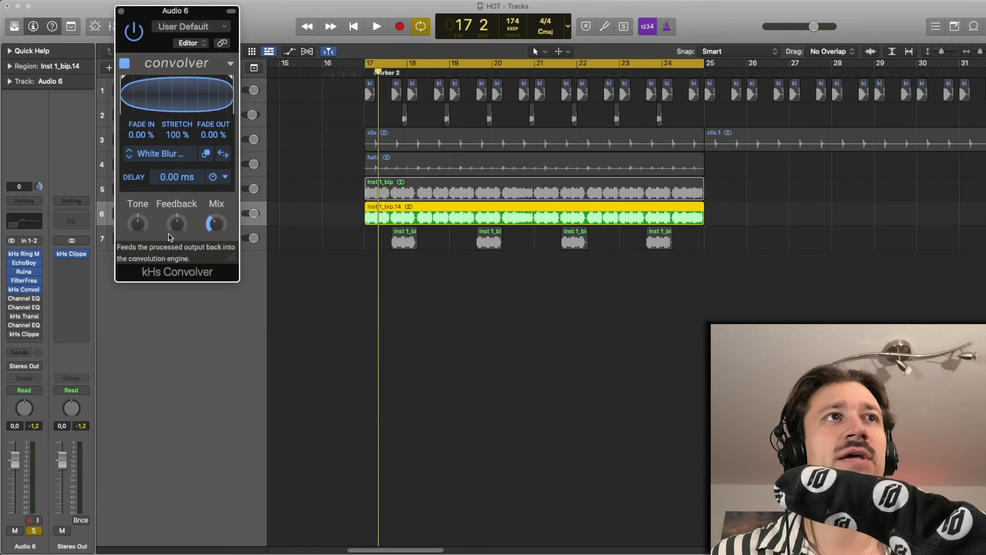
Step: Audition Audio 6 repeatedly while checking the Convolver's Mix at 31%
key("space")
left_click(212, 231)
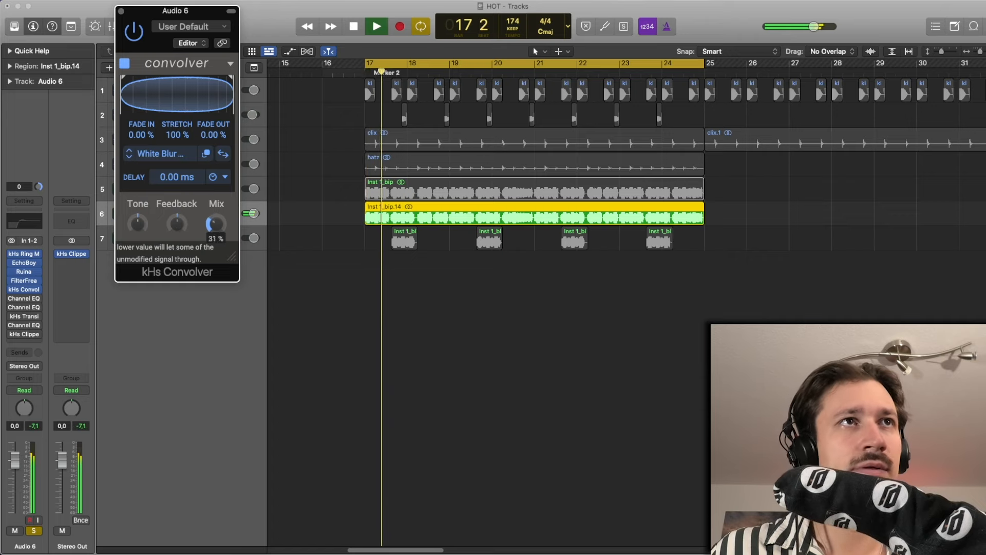
key("space")
key("space")
mouse_move(212, 231)
left_mouse_down()
mouse_move(212, 262)
mouse_move(213, 178)
mouse_move(212, 237)
mouse_move(212, 227)
left_mouse_up()
key("space")
key("space")
key("space")
key("space")
key("space")
key("space")
key("space")
key("space")
key("space")
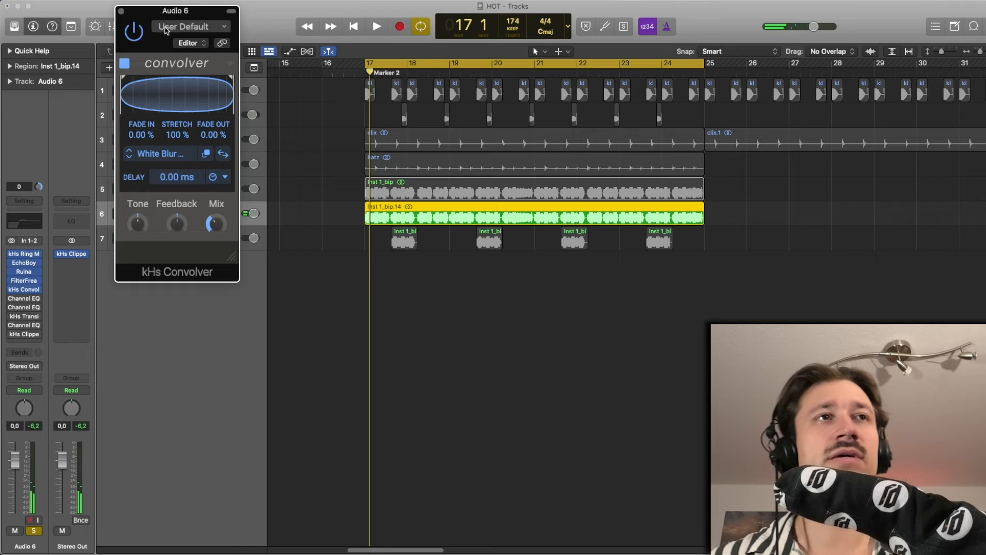
Step: Close the Convolver window and play Audio 6
left_click(122, 12)
key("space")
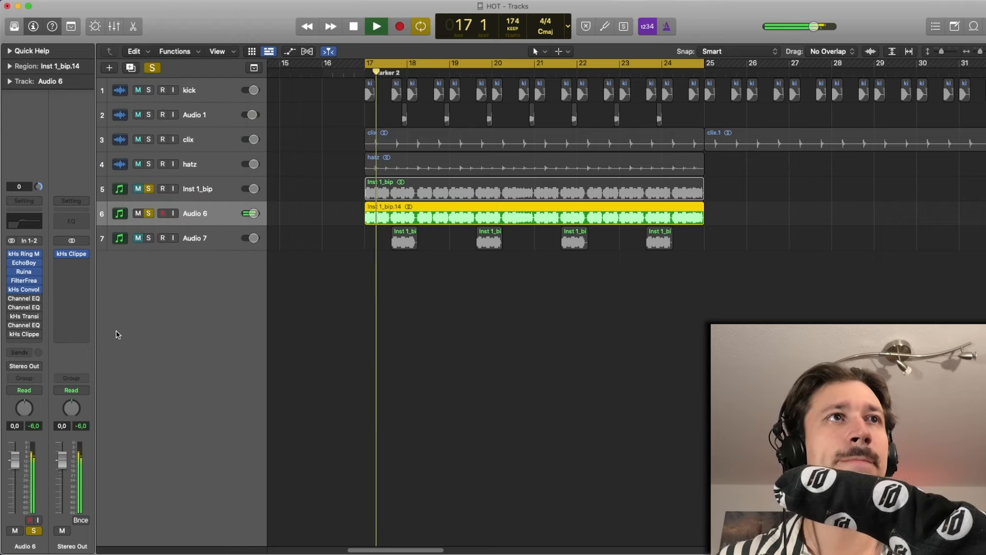
key("space")
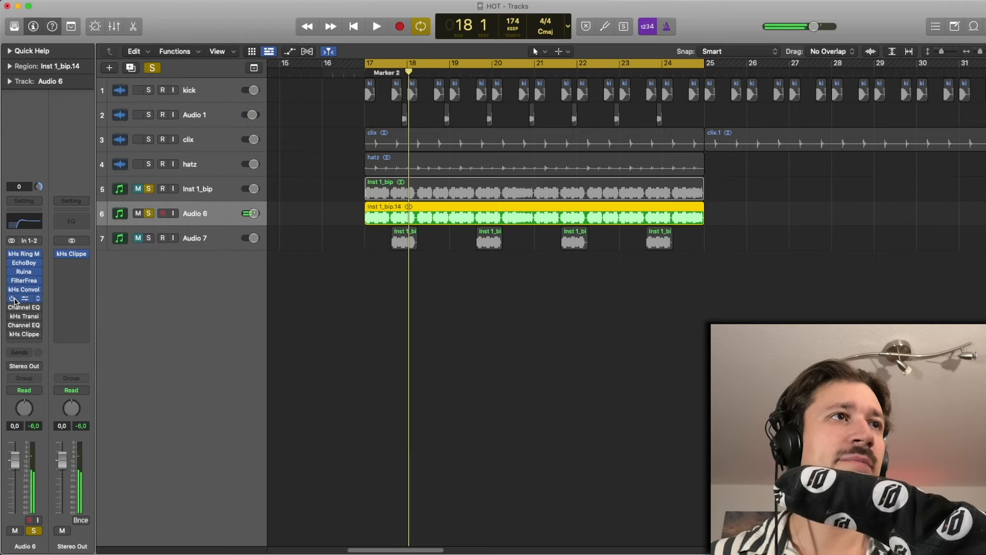
Step: Enable and open the first Channel EQ on Audio 6, move its window aside, and compare playback with it bypassed and active
left_click(22, 299)
left_click_drag(458, 189, 161, 89)
left_click(75, 107)
key("space")
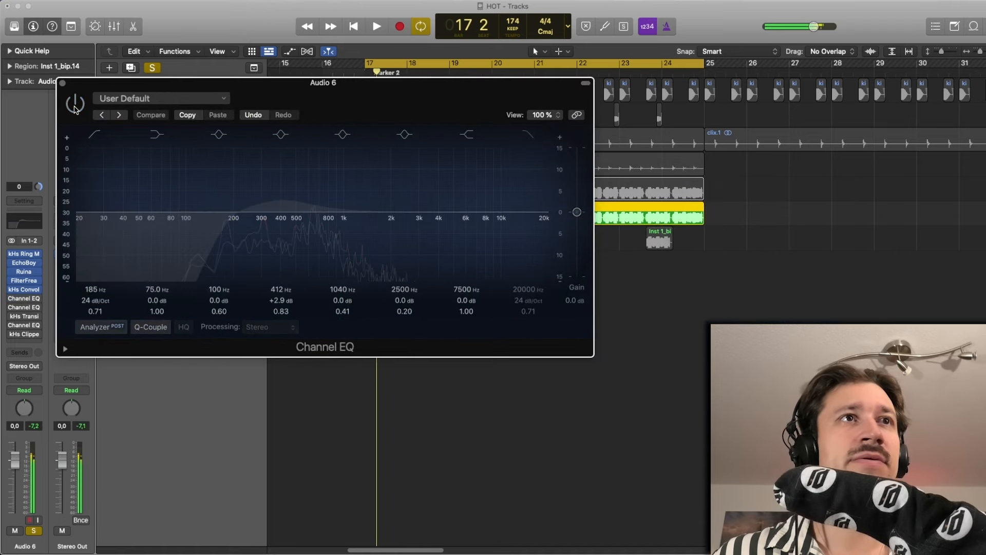
key("space")
Step: Move the EQ window off the track controls, unmute Inst 1_bip, and play it together with Audio 6
left_click_drag(170, 83, 131, 99)
left_click(138, 191)
key("space")
key("space")
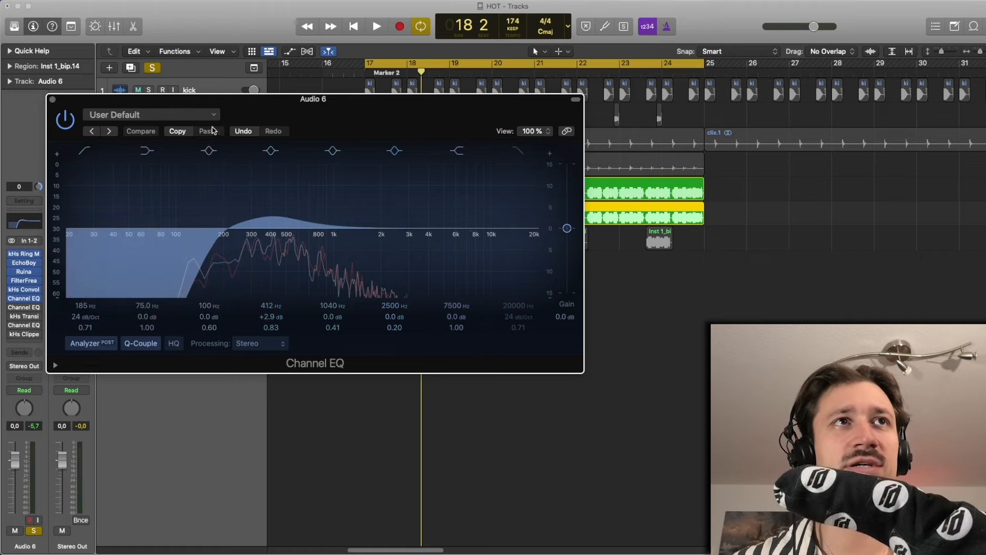
Step: Enable and open the second Channel EQ on Audio 6, audition it with Inst 1_bip, and close both EQ windows
left_click(24, 307)
left_click_drag(411, 136, 174, 94)
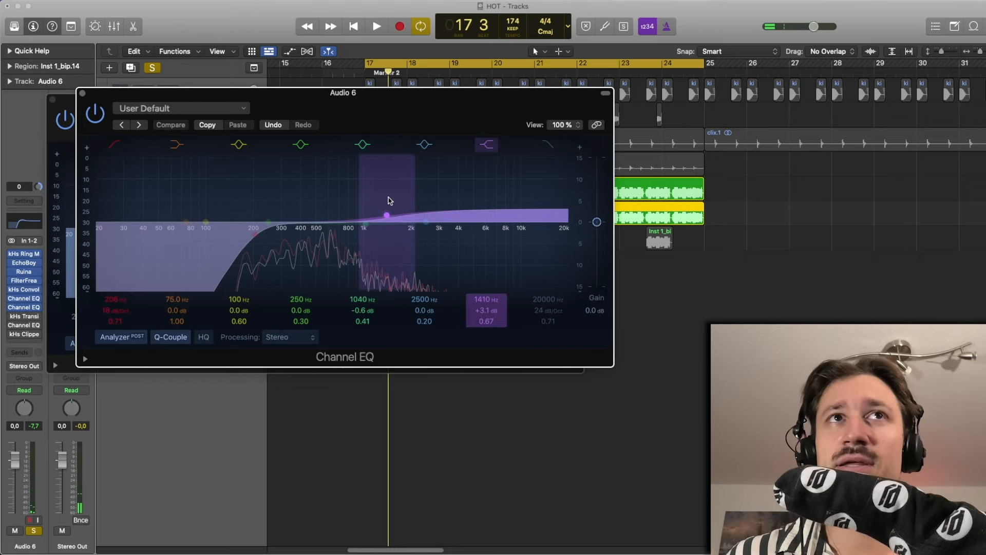
left_click_drag(382, 109, 363, 94)
key("space")
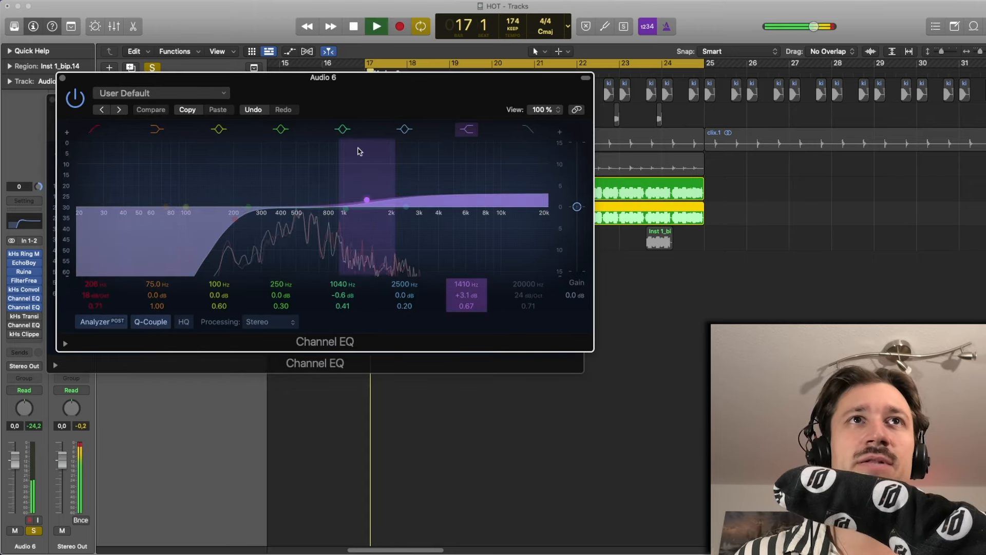
key("space")
left_click(62, 78)
left_click(52, 99)
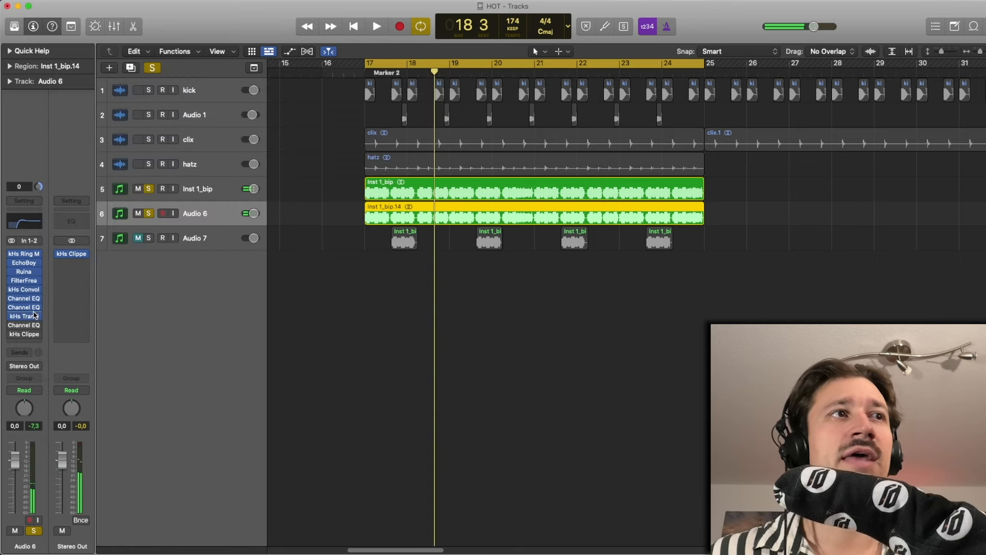
Step: Enable and open kHs Transient Shaper on Audio 6 and move its window aside
left_click(11, 316)
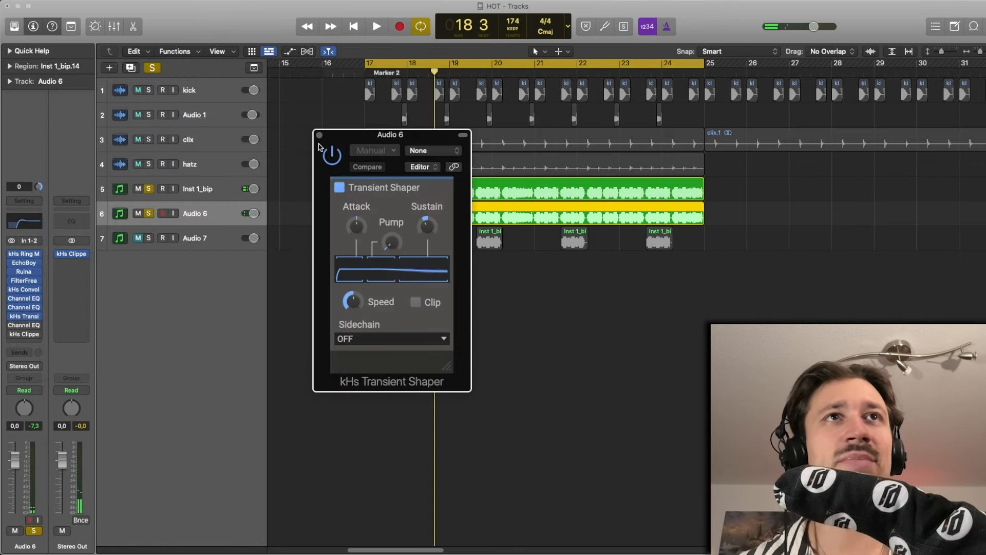
left_click_drag(366, 143, 262, 127)
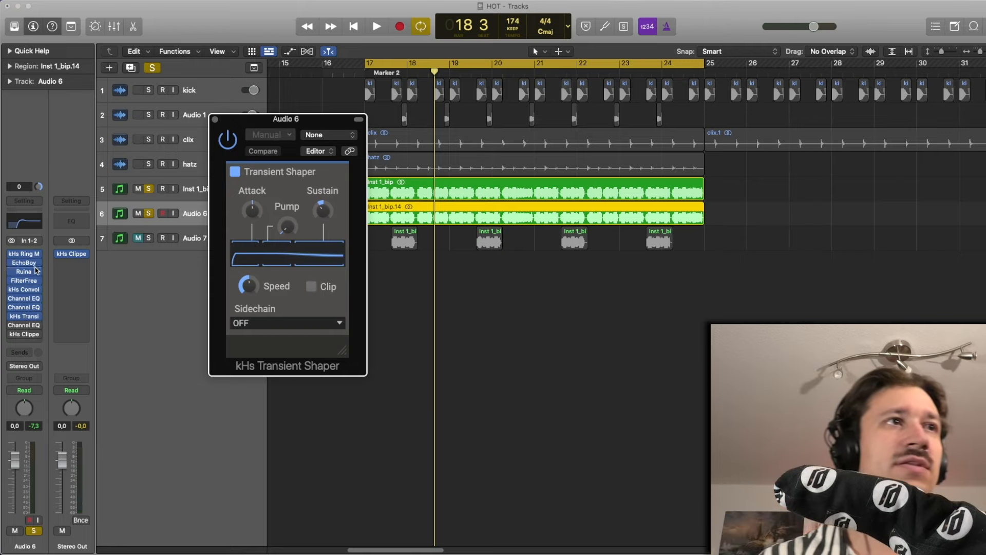
mouse_move(29, 283)
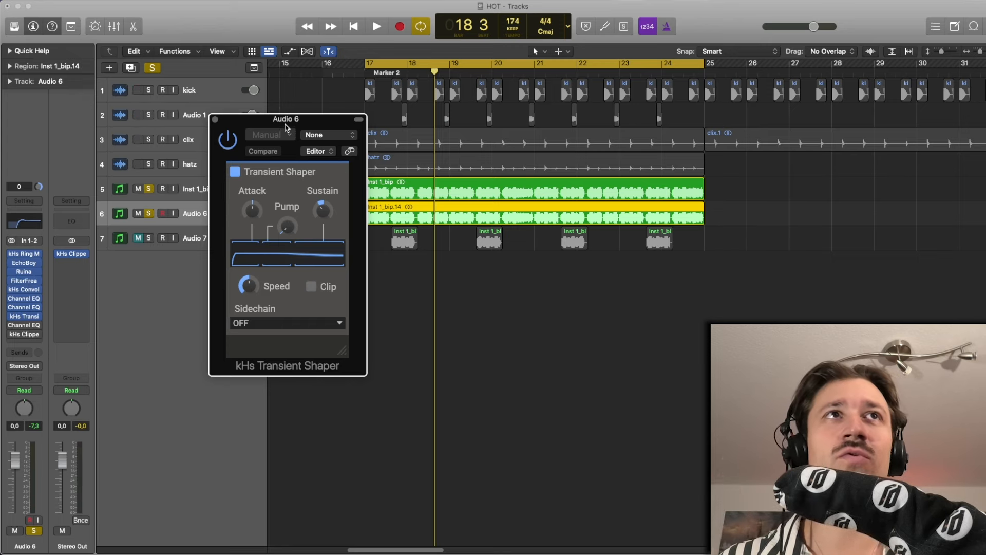
Step: Move the Transient Shaper window further aside and audition small adjustments to its Sustain amount on Audio 6
left_click_drag(285, 123, 212, 75)
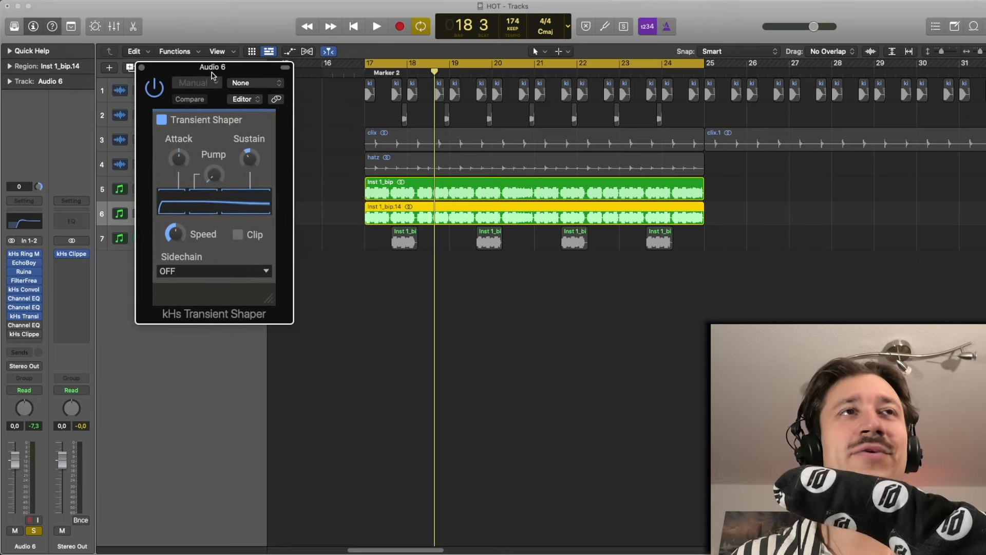
left_click(250, 156)
key("space")
mouse_move(250, 156)
left_mouse_down()
mouse_move(250, 194)
mouse_move(250, 132)
mouse_move(247, 155)
left_mouse_up()
key("space")
key("space")
key("space")
key("space")
key("space")
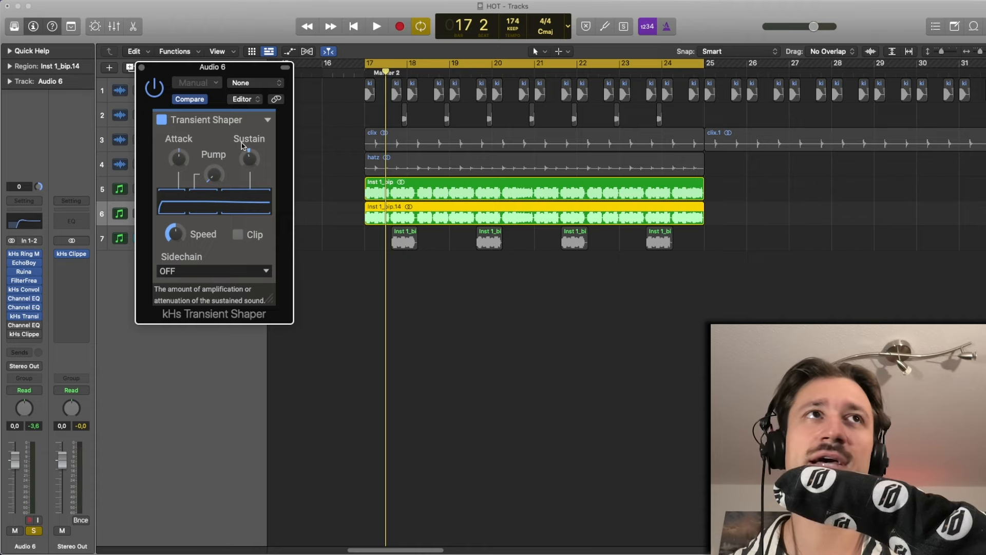
Step: Replay the soloed bass layers through kHs Transient Shaper and close its window
key("space")
key("space")
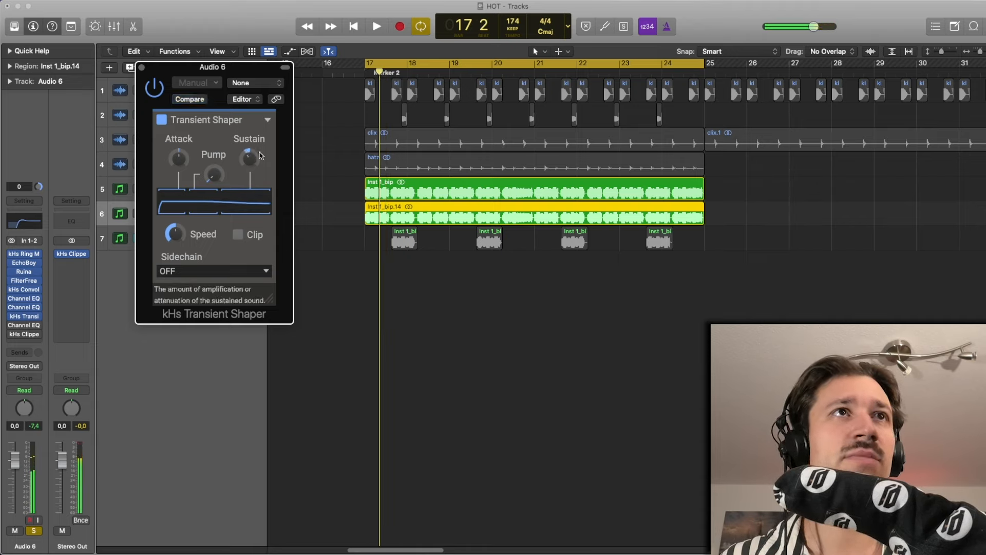
key("space")
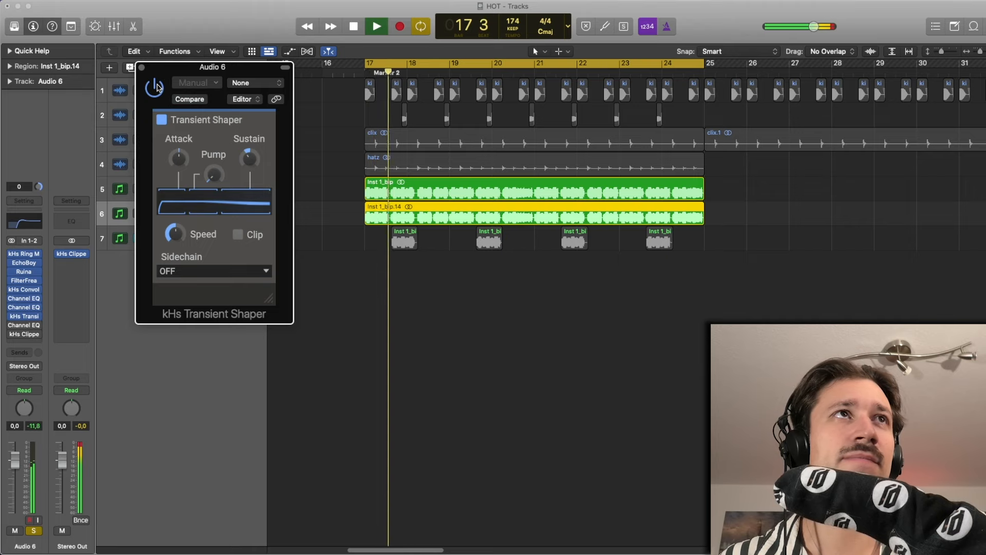
key("space")
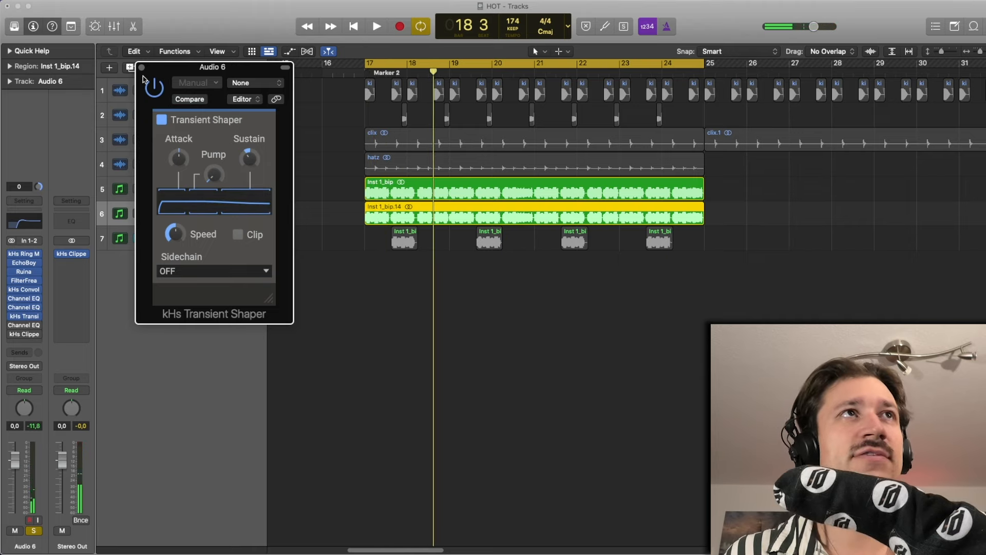
left_click(142, 68)
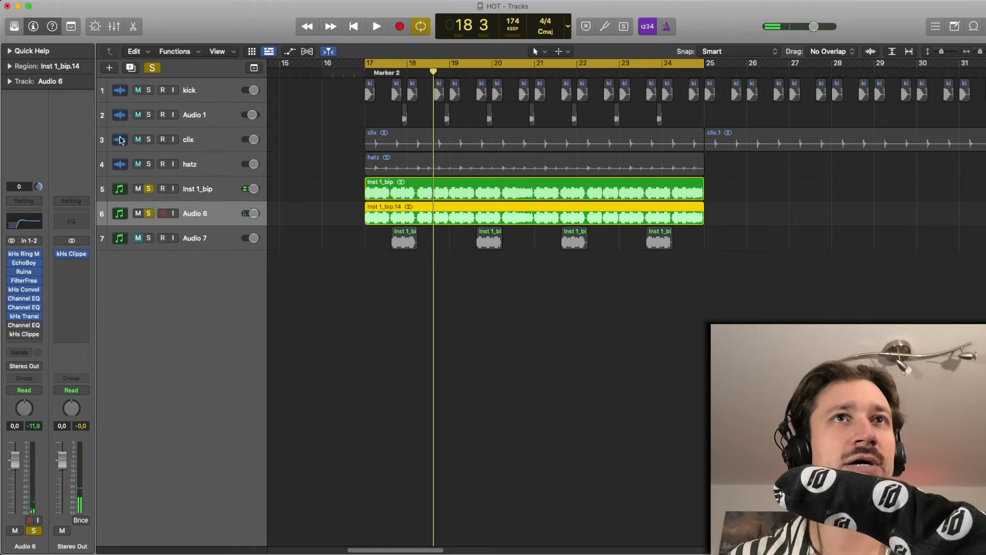
Step: Enable and open the third Channel EQ on Audio 6, audition it with Inst 1_bip, and close its window
left_click(24, 326)
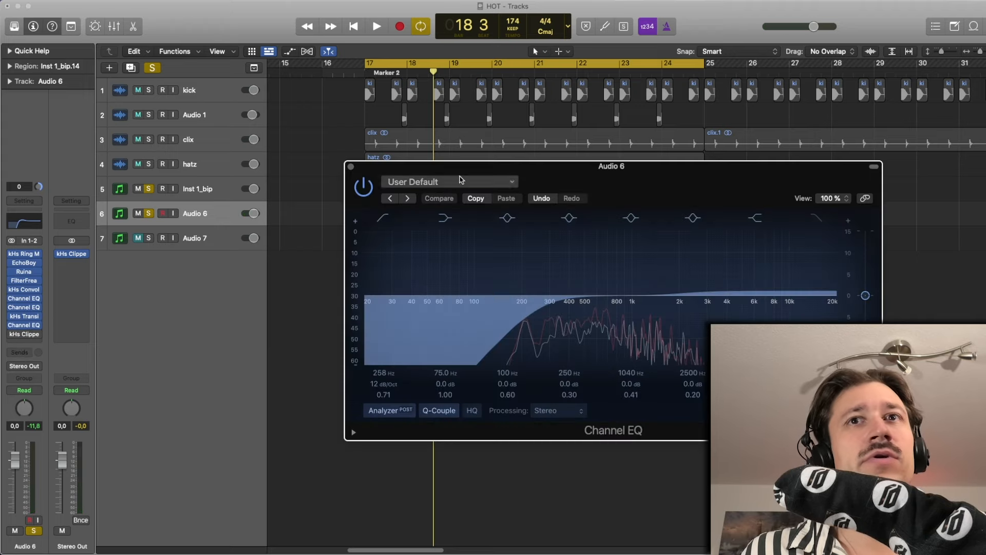
left_click_drag(461, 166, 232, 119)
left_click(302, 285)
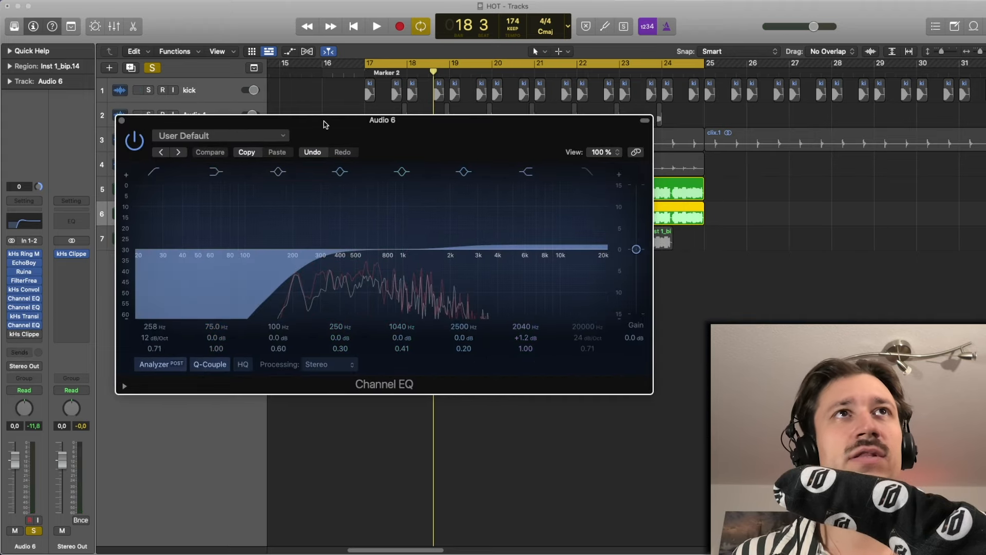
left_click_drag(324, 122, 231, 112)
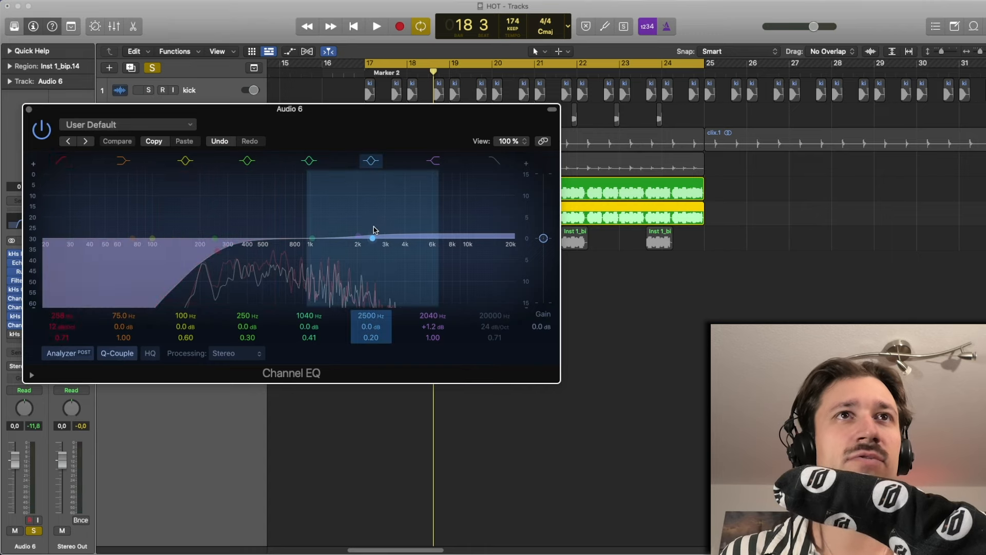
key("space")
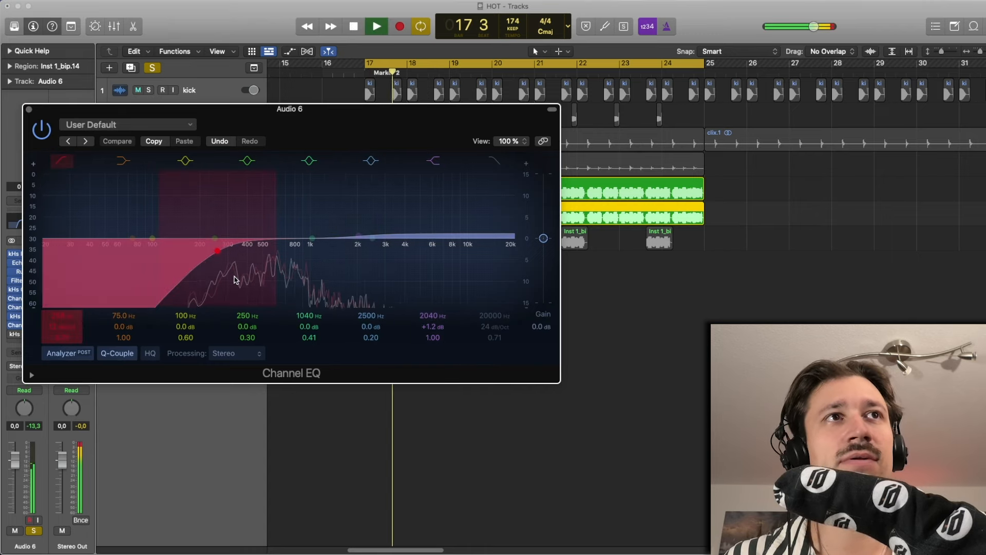
left_click(28, 110)
key("space")
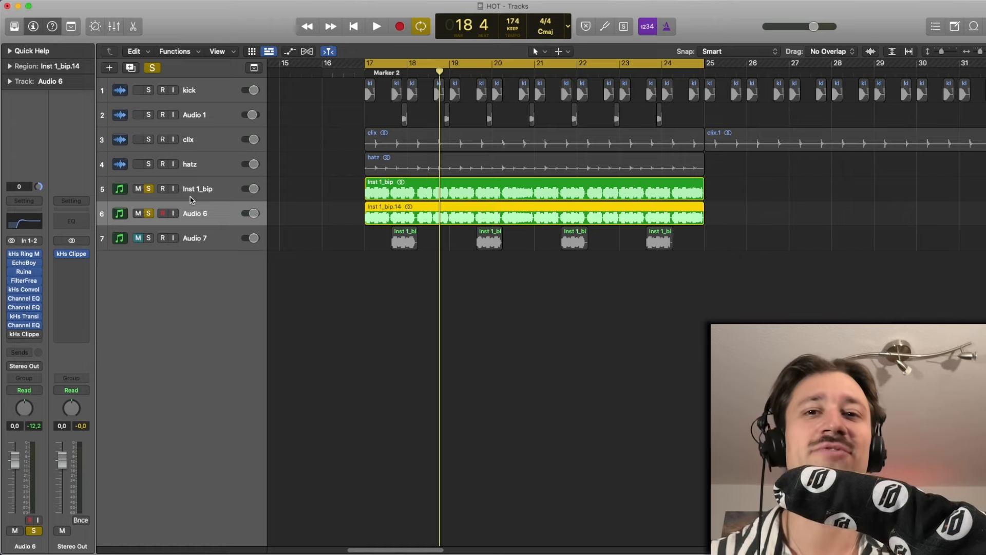
Step: Unsolo Audio 6 and Inst 1_bip and enable kHs Clipper on Audio 6
left_click(148, 213)
left_click(149, 188)
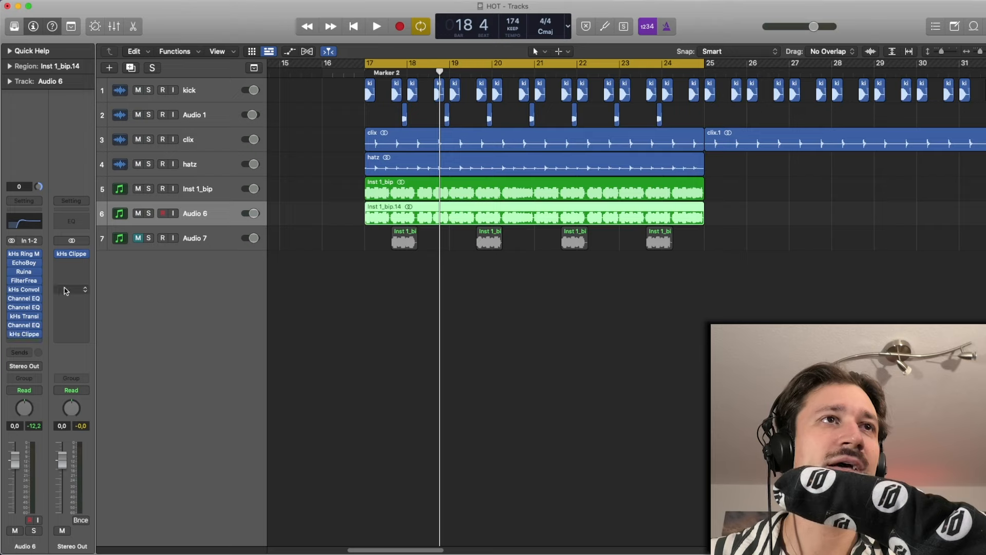
left_click(214, 185)
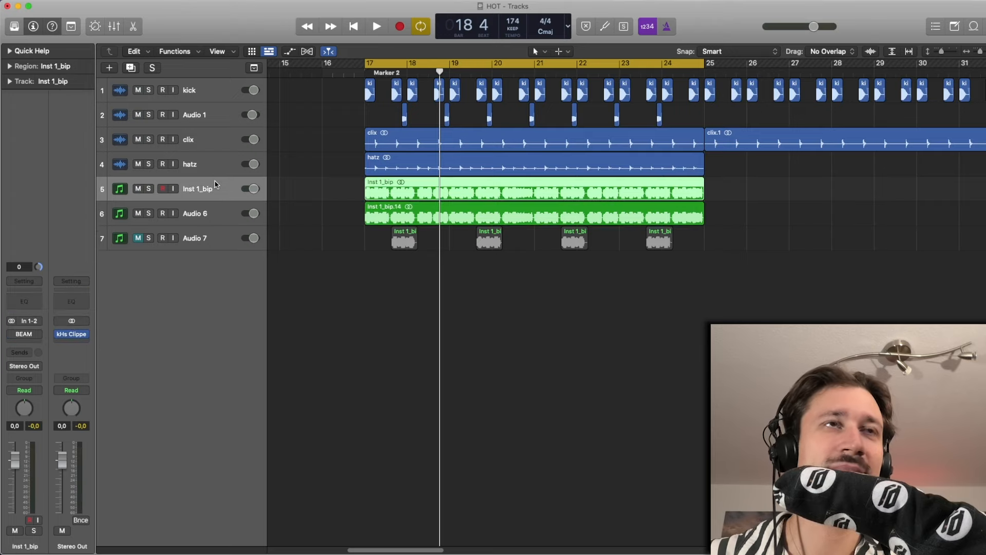
left_click(215, 206)
left_click(324, 289)
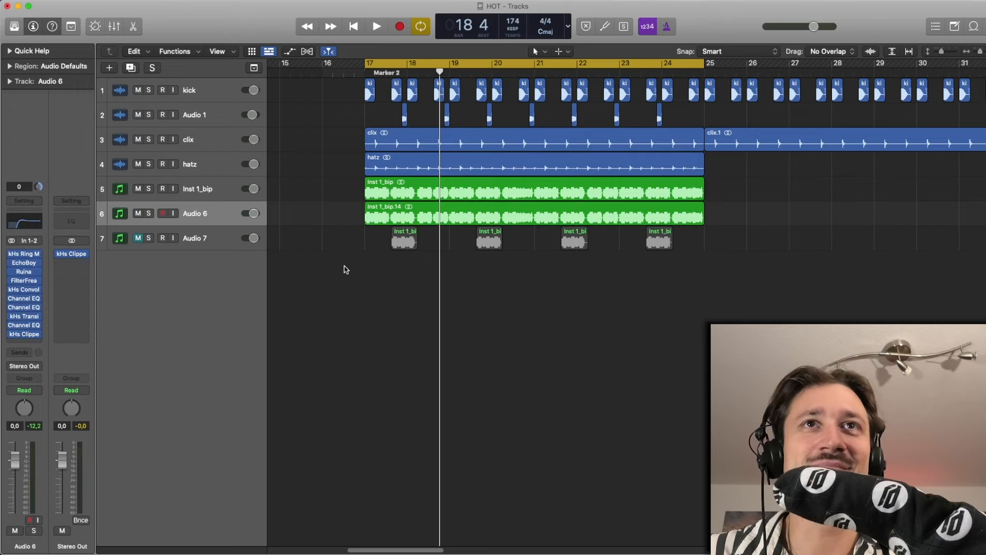
Step: Compare playback of the full mix with Audio 6 muted and unmuted
key("space")
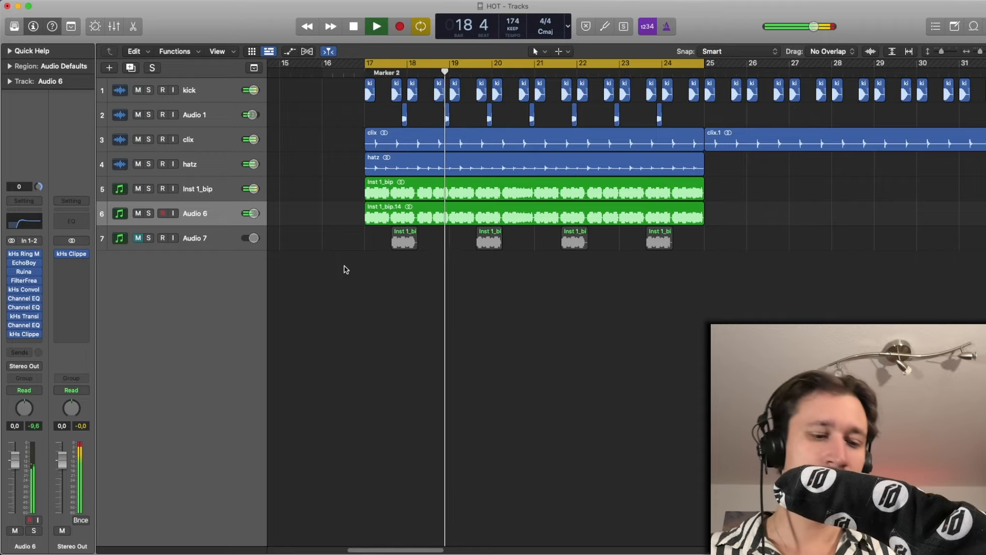
key("space")
key("ctrl+m")
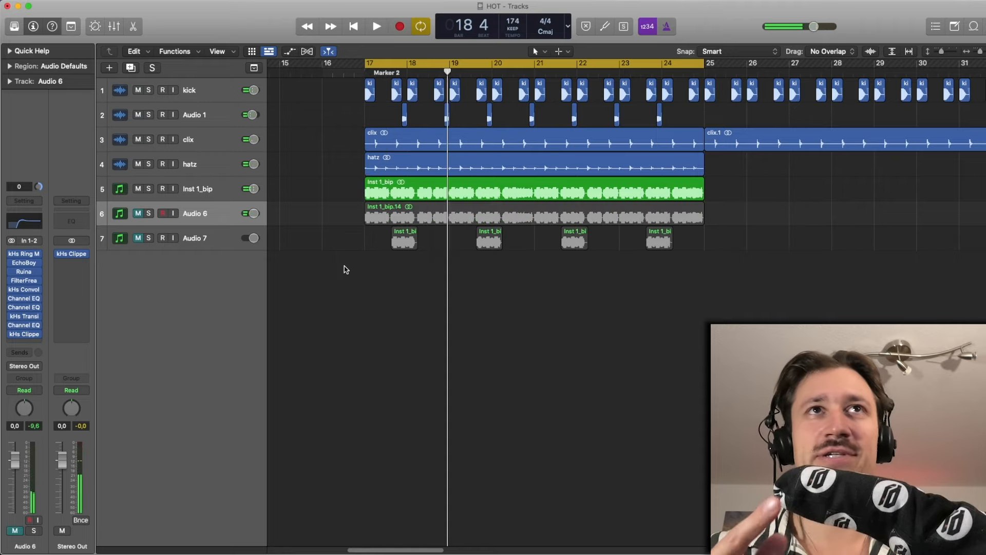
key("space")
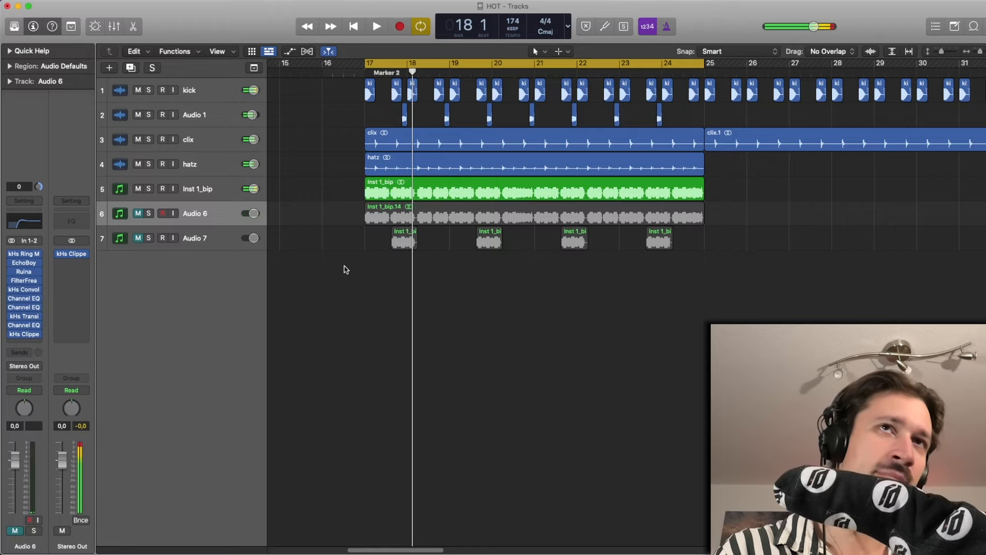
key("ctrl+m")
key("space")
key("space")
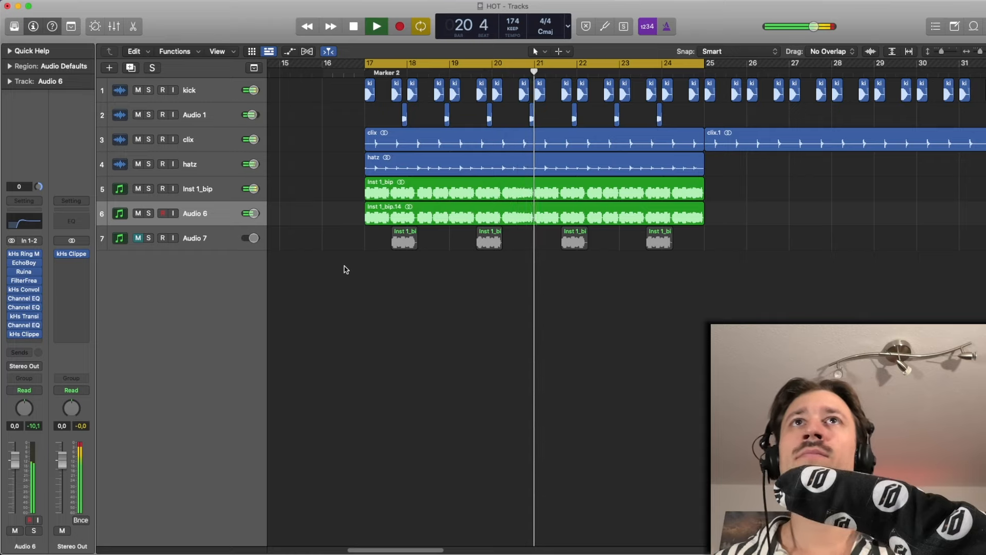
key("space")
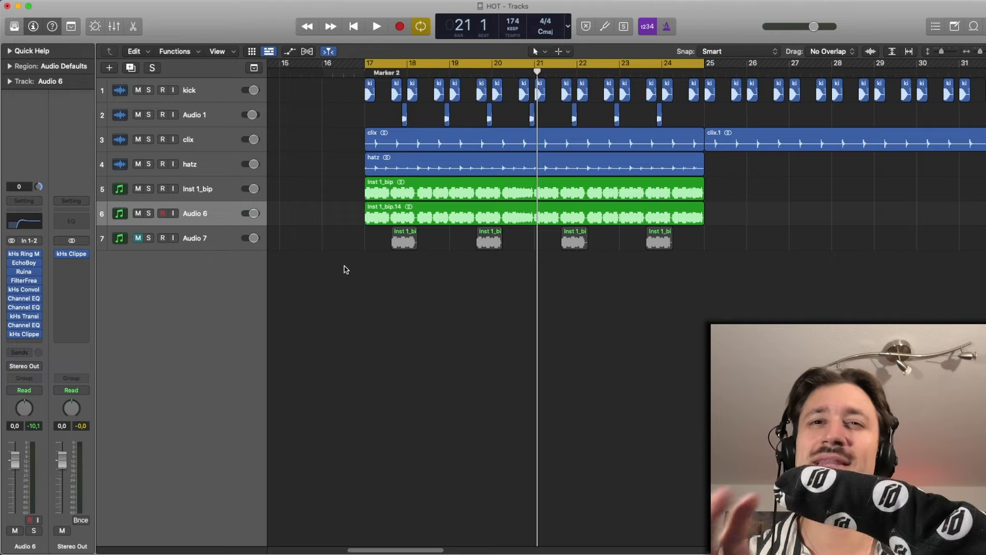
Step: Replay the start of the looped section with the drums and both bass layers active
key("space")
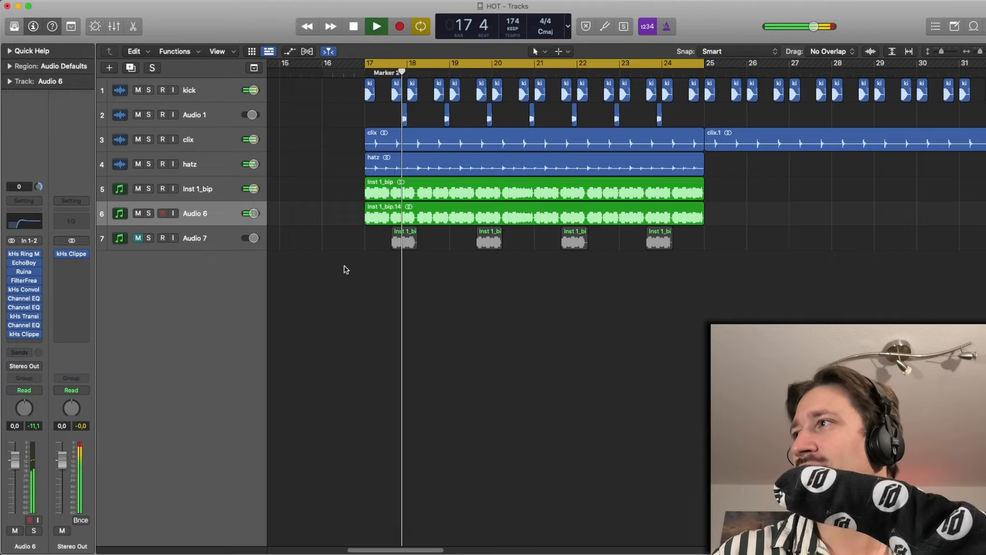
key("space")
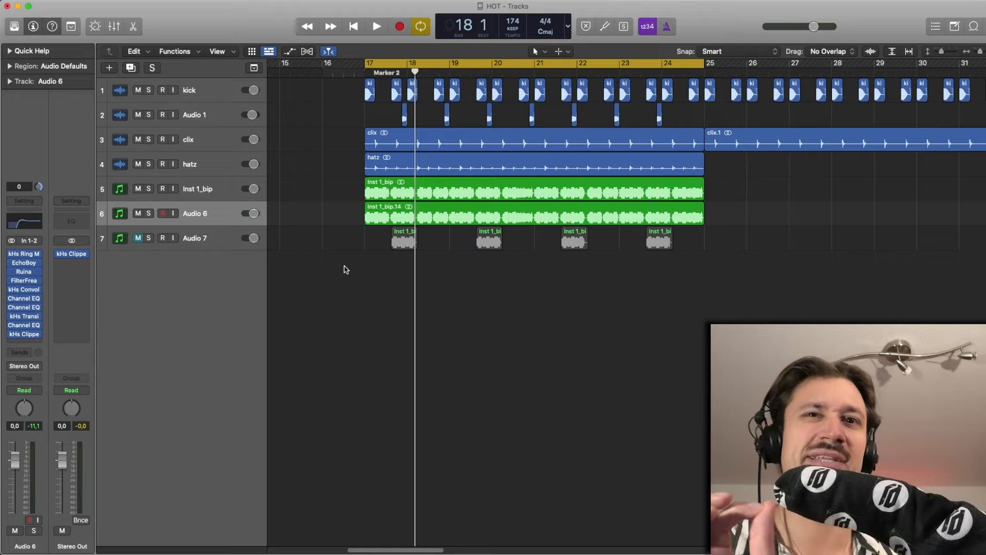
key("space")
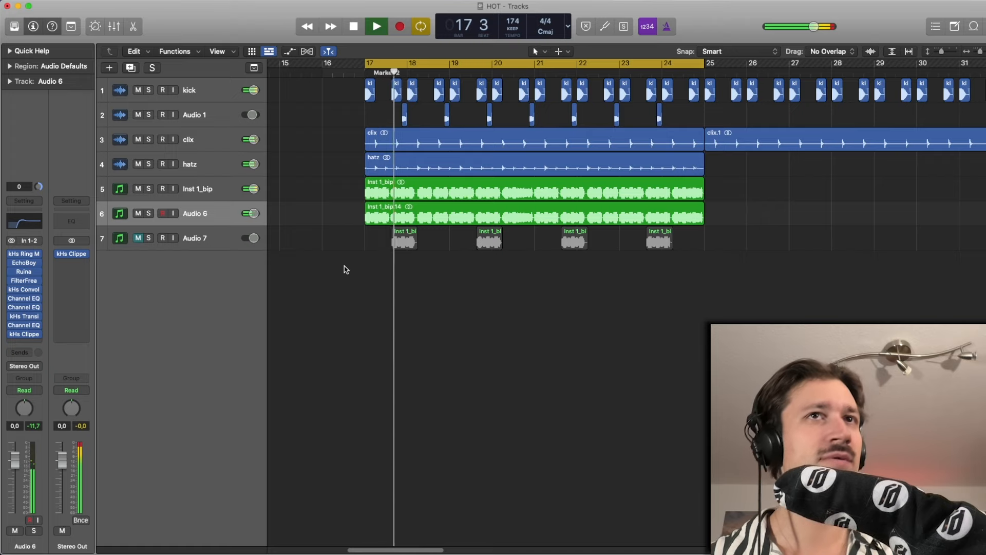
key("space")
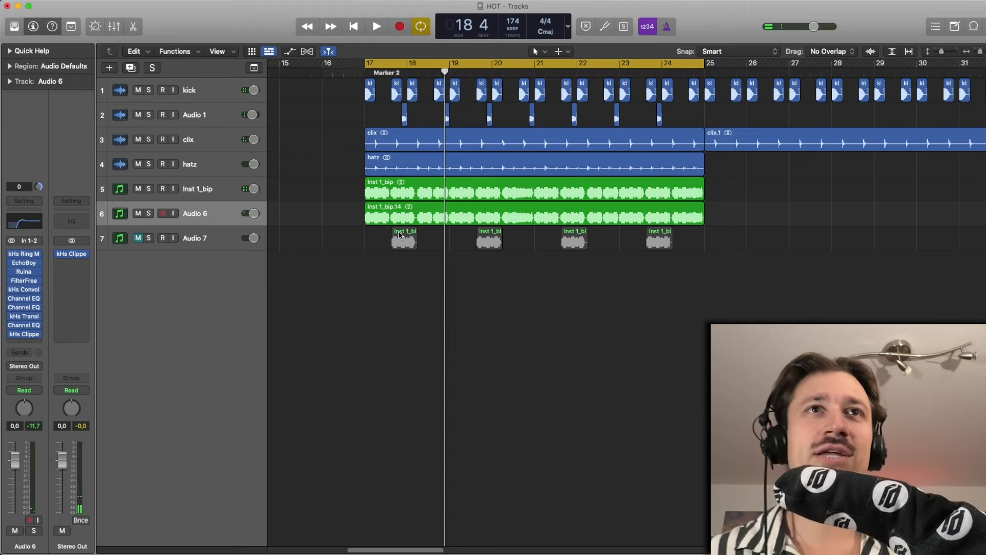
Step: Cut gaps in the Audio 6 region by moving the four Audio 7 regions onto it and back to Audio 7
left_click_drag(364, 242, 841, 254)
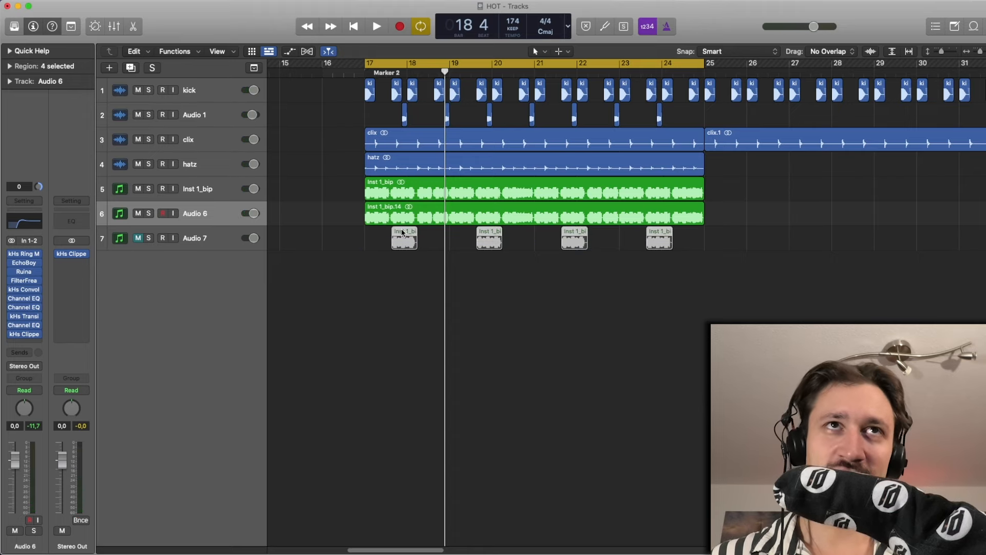
mouse_move(404, 237)
left_mouse_down()
mouse_move(403, 225)
mouse_move(403, 239)
left_mouse_up()
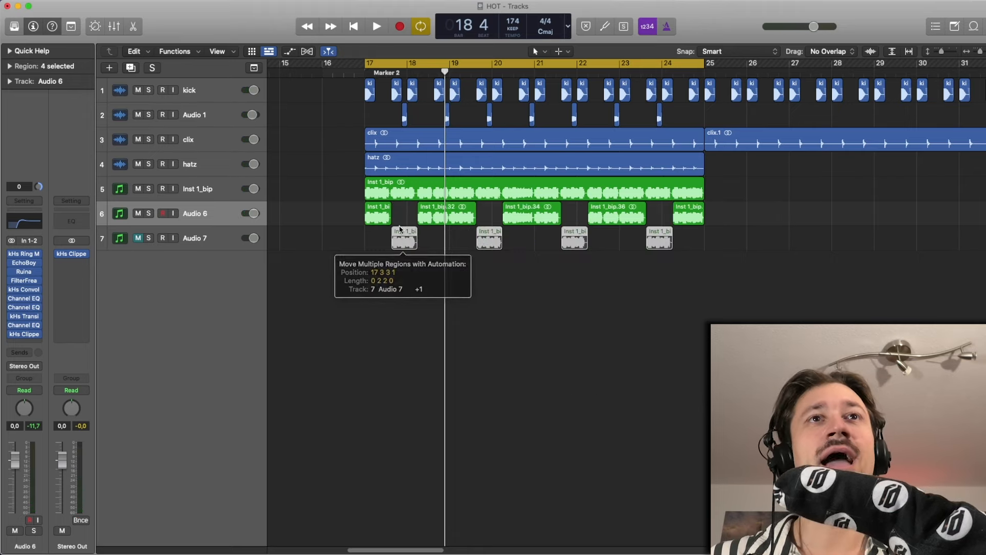
left_click(400, 215)
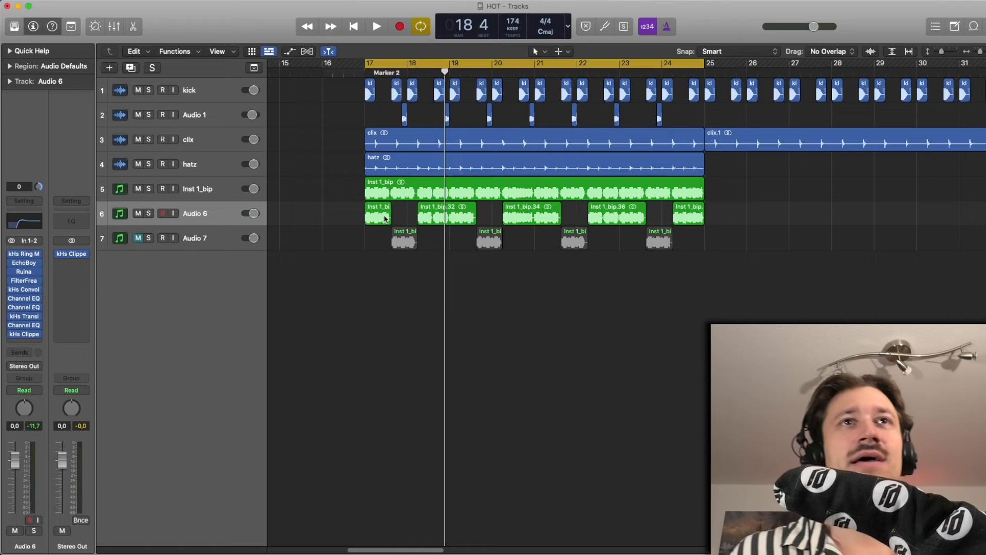
Step: Unmute and solo Audio 7 and play its regions alone
left_click(202, 231)
left_click(137, 238)
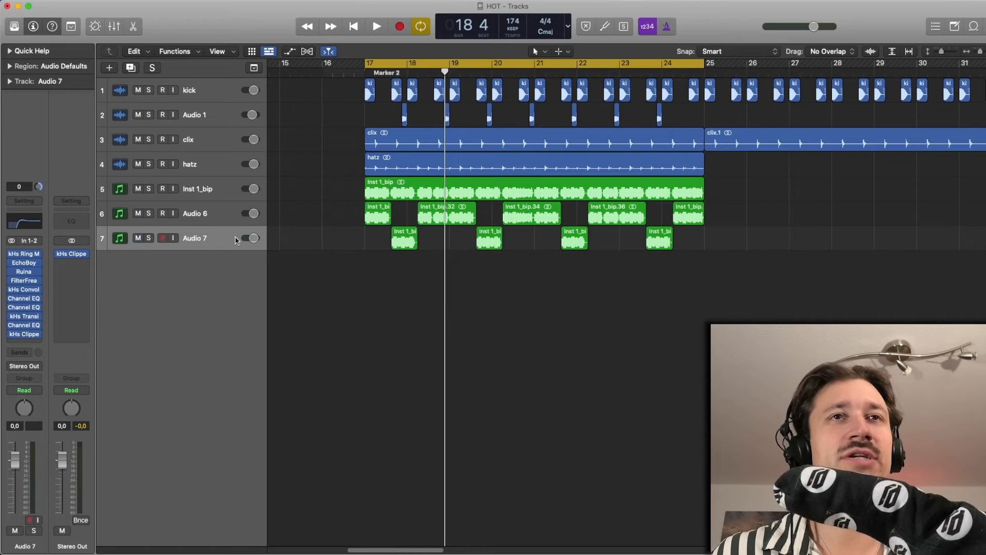
left_click(149, 238)
key("space")
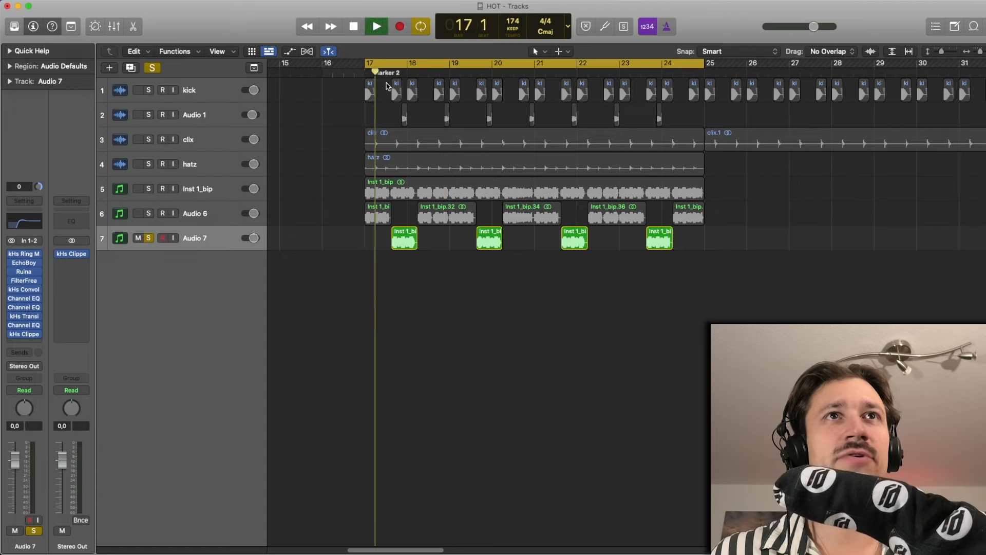
key("space")
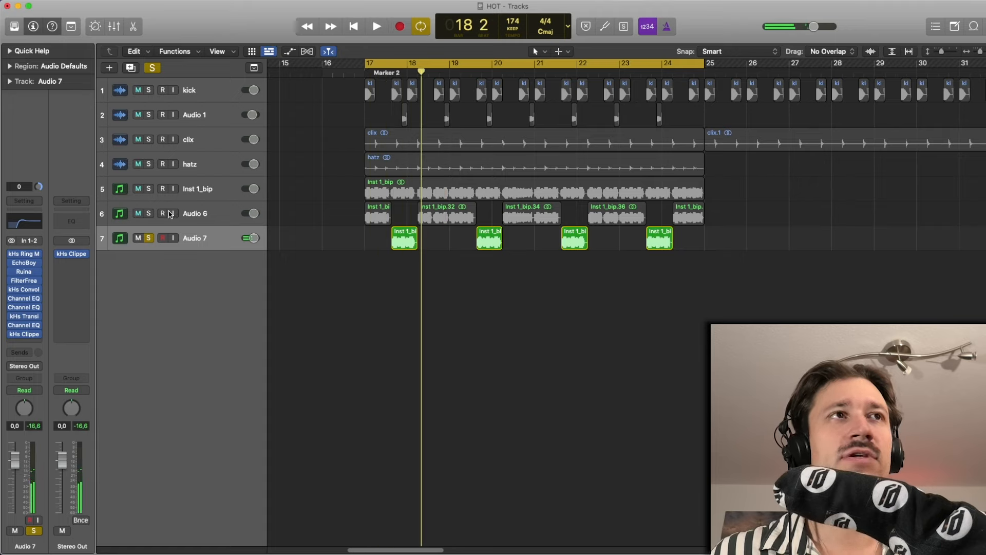
Step: Solo Audio 6 as well and play it together with Audio 7
left_click(149, 213)
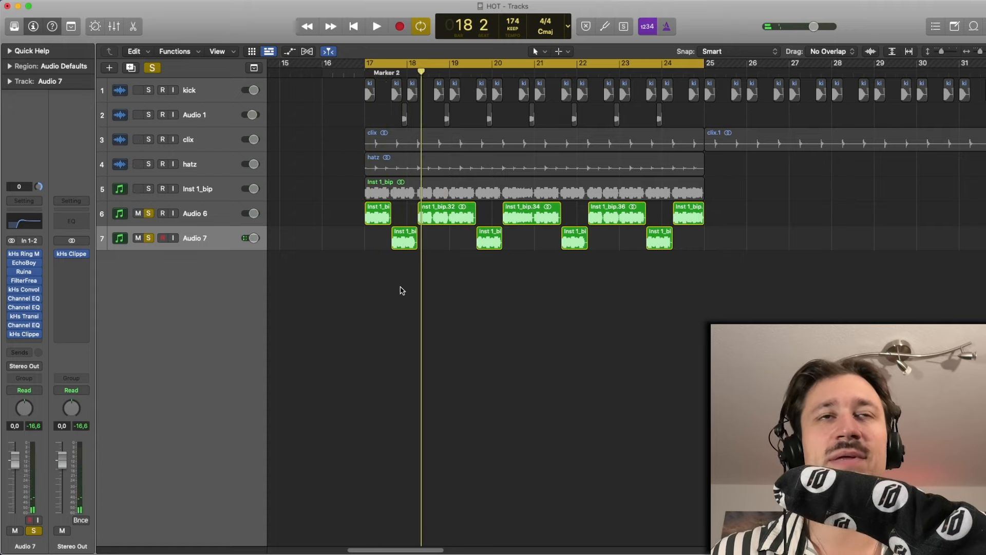
key("space")
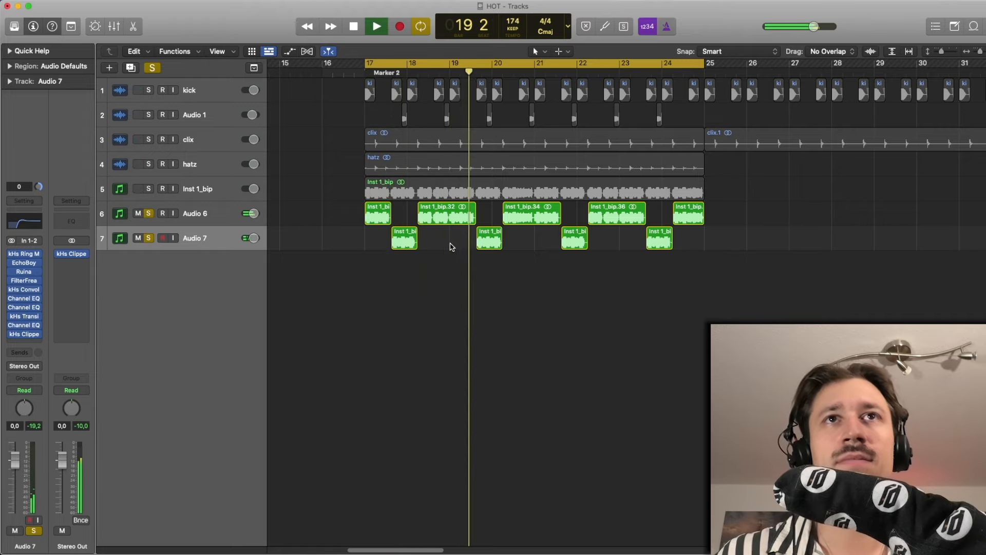
key("space")
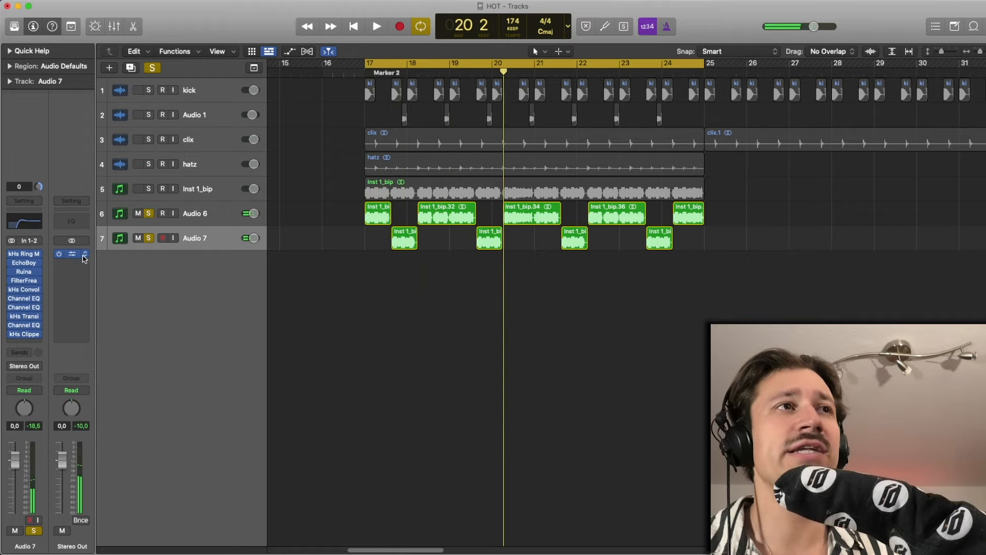
Step: Open EchoBoy on Audio 7, move its window aside, and audition the effect with Audio 6
left_click(23, 263)
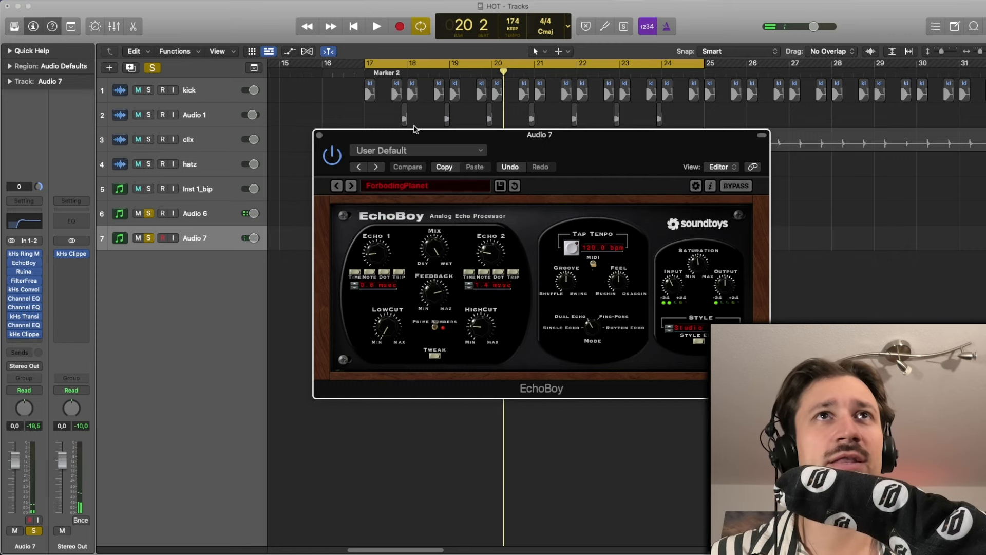
left_click_drag(447, 135, 227, 76)
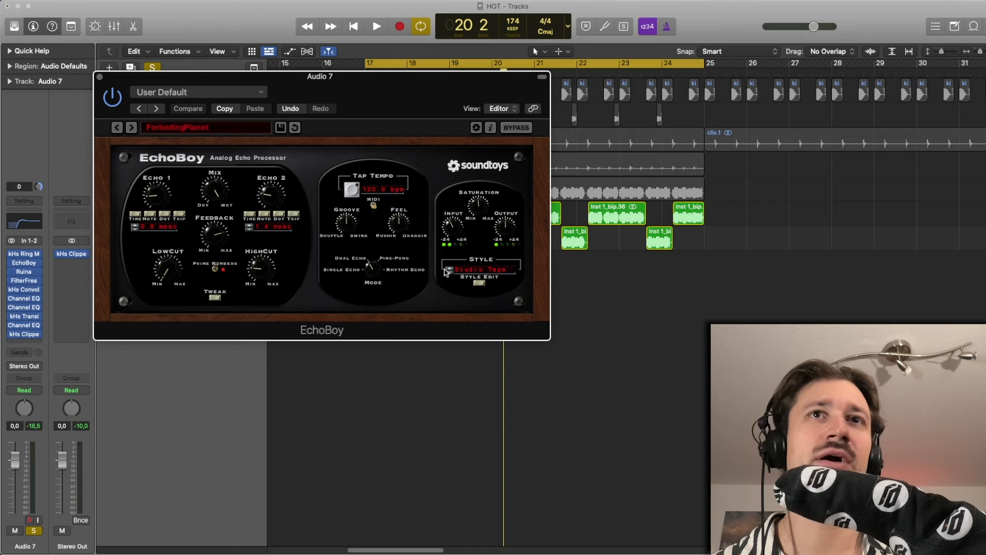
key("space")
key("space")
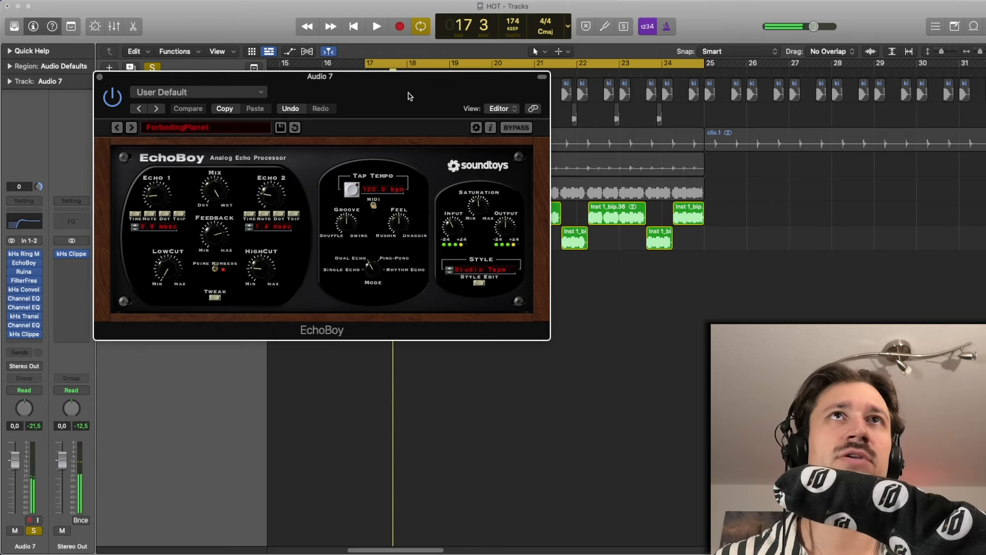
Step: Loop the first Audio 7 region and audition EchoBoy's Limited style against Studio Tape, then close the effect
left_click_drag(406, 81, 405, 106)
left_click(390, 72)
key("space")
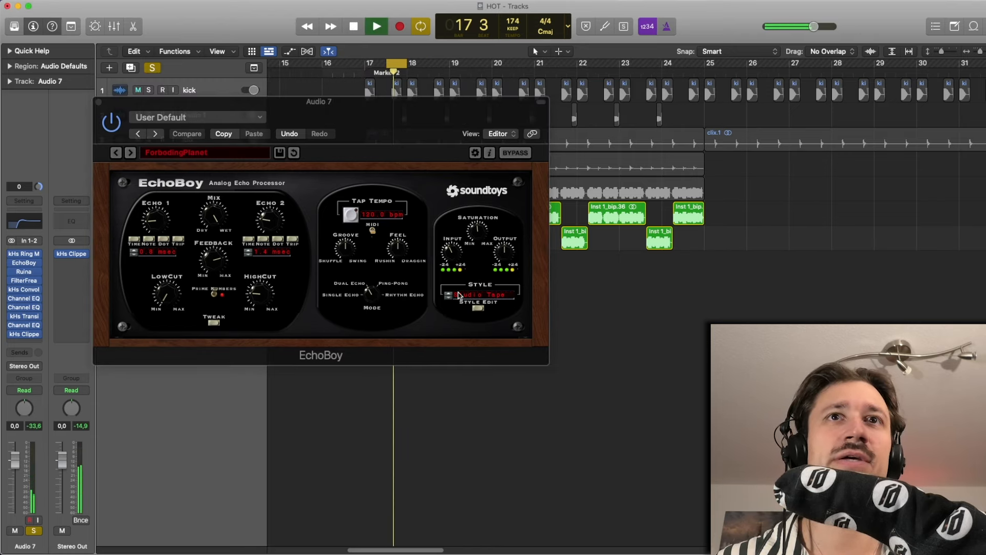
left_click(448, 296)
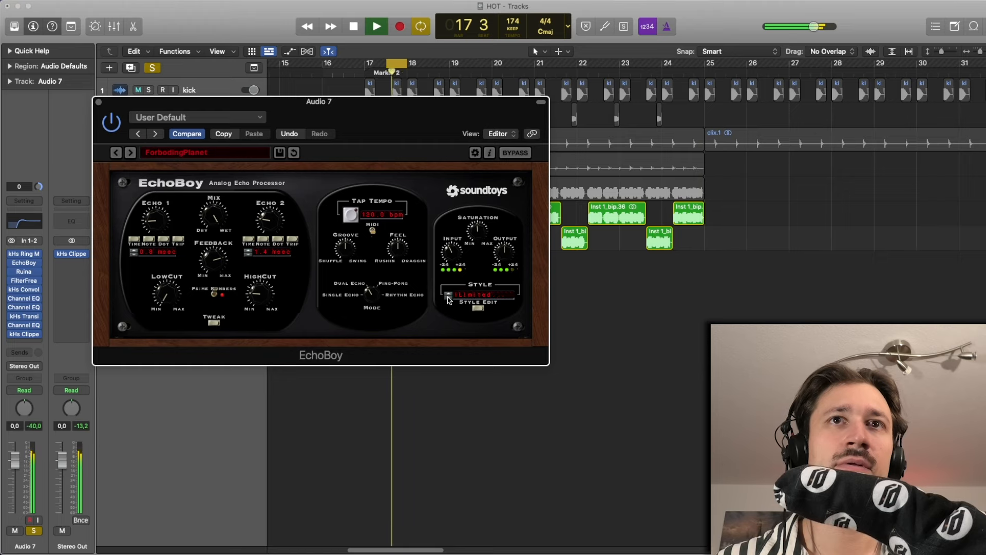
left_click(447, 297)
key("space")
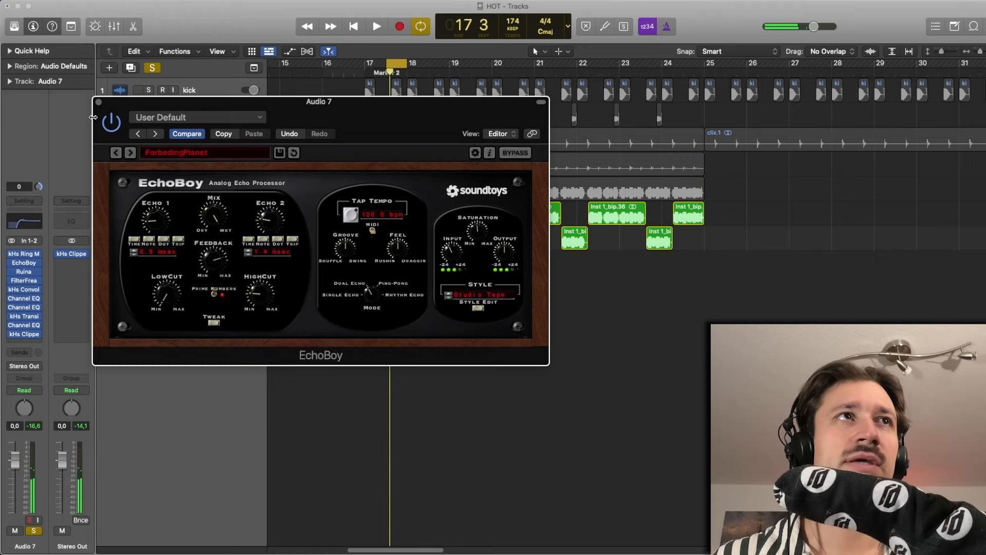
left_click(98, 103)
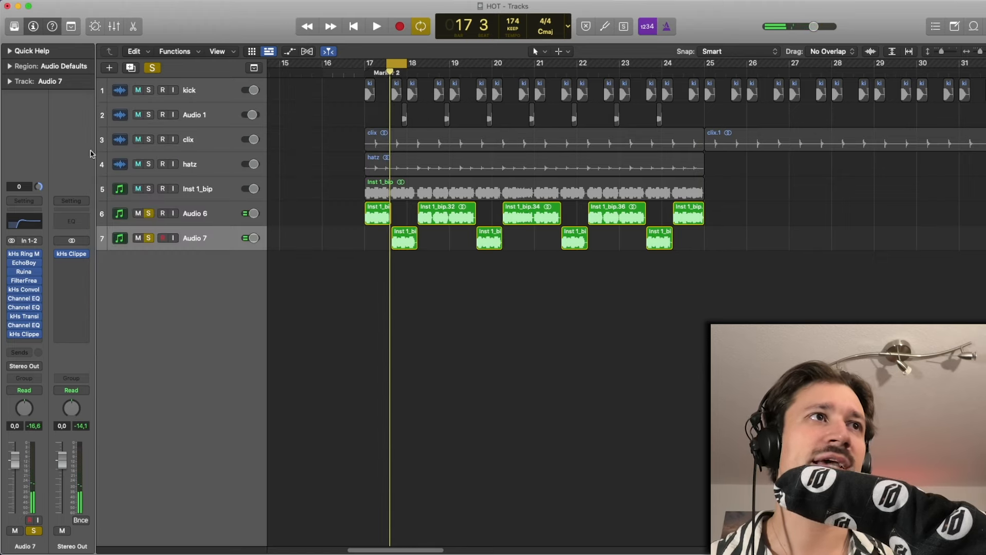
Step: Inspect the Ruina settings on Audio 7, then open FilterFreak, move its window aside and audition it
left_click(22, 278)
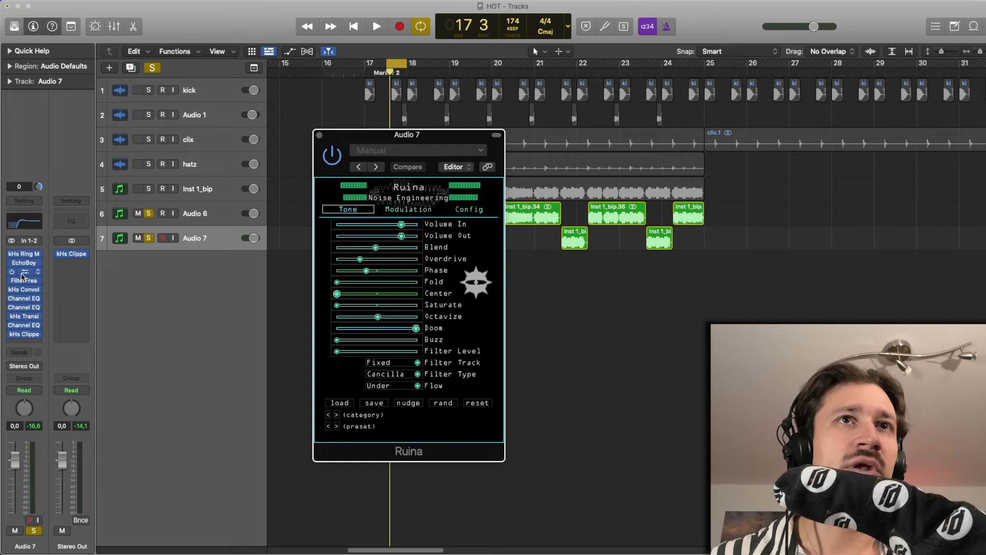
left_click(26, 274)
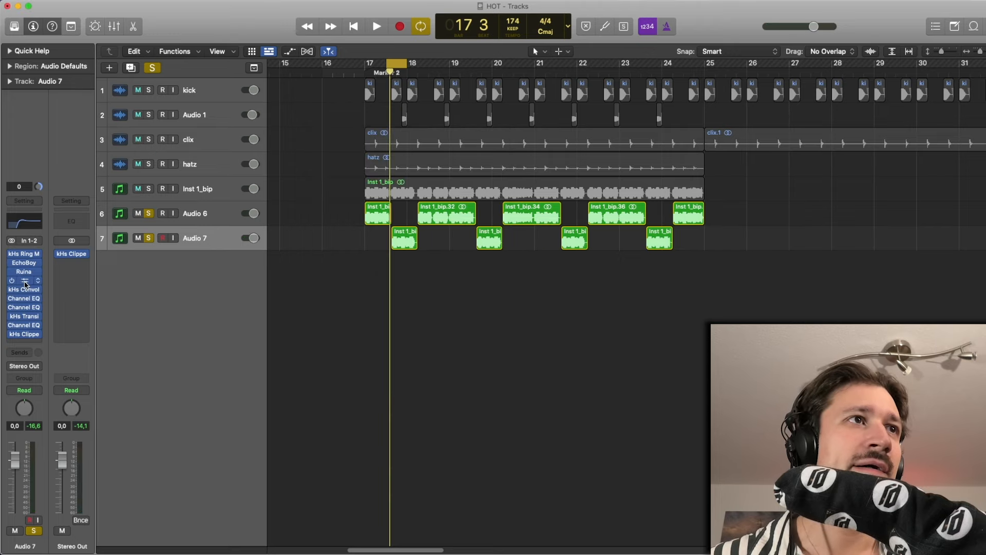
left_click(25, 281)
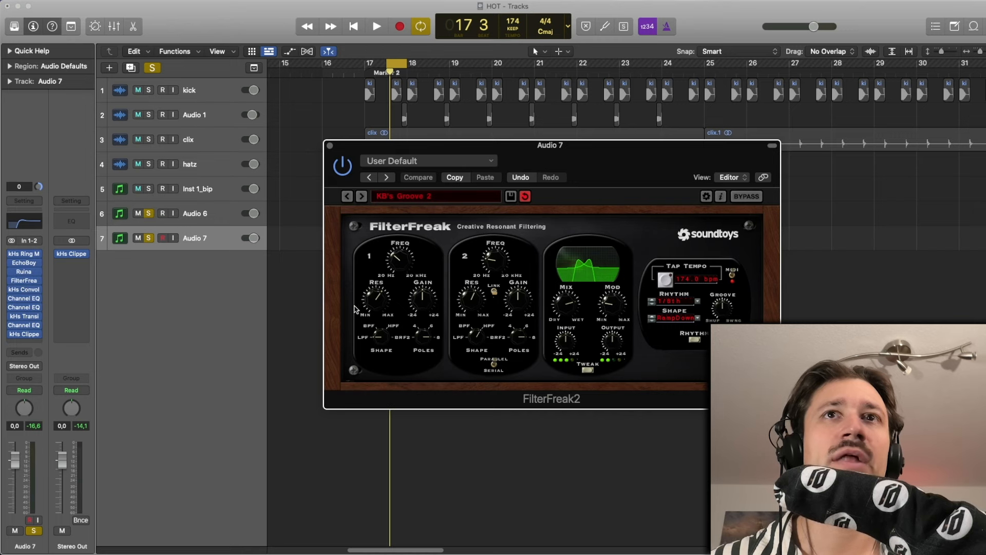
left_click_drag(538, 163, 370, 110)
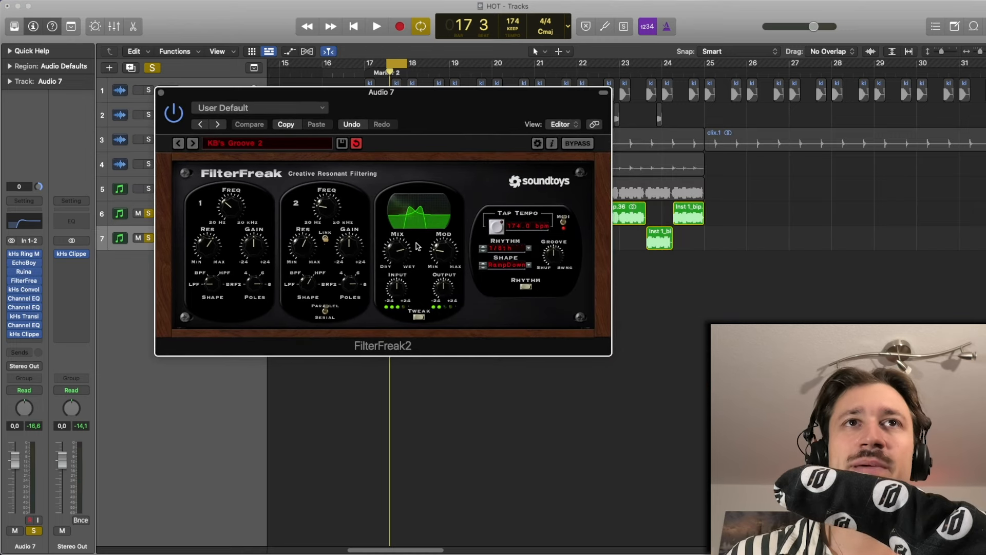
key("space")
key("space")
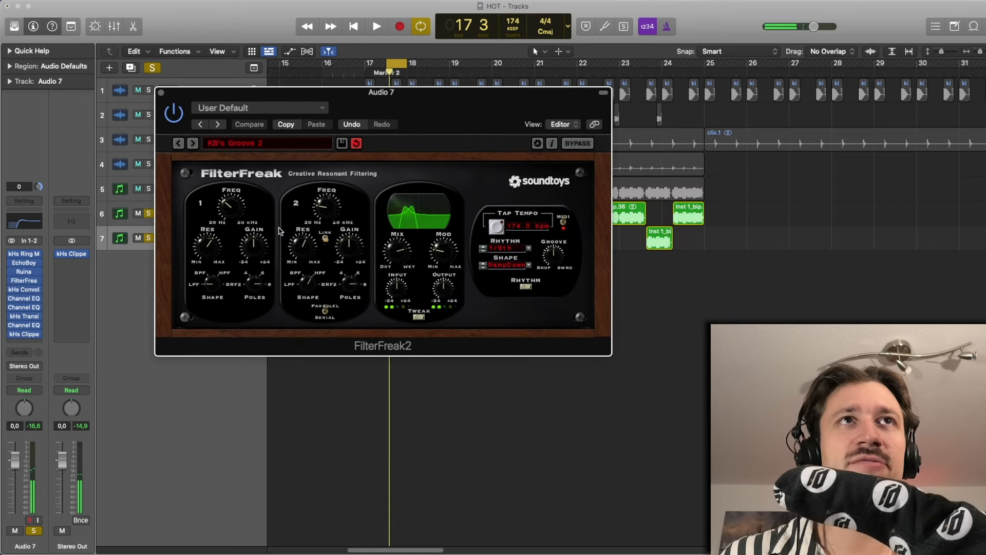
Step: Inspect Audio 7's Transient Shaper and Clipper, revisit EchoBoy, and close all open effect windows
left_click(24, 318)
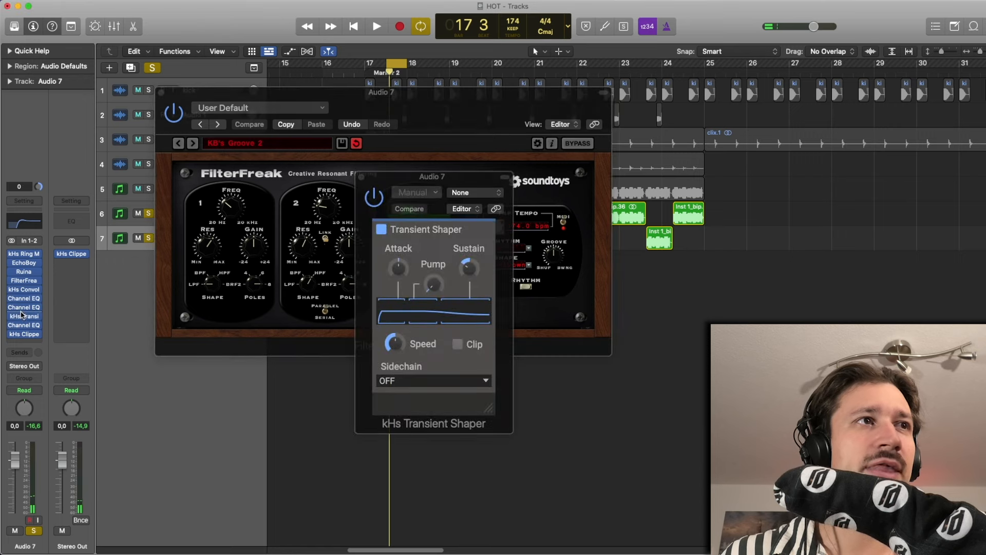
left_click(26, 334)
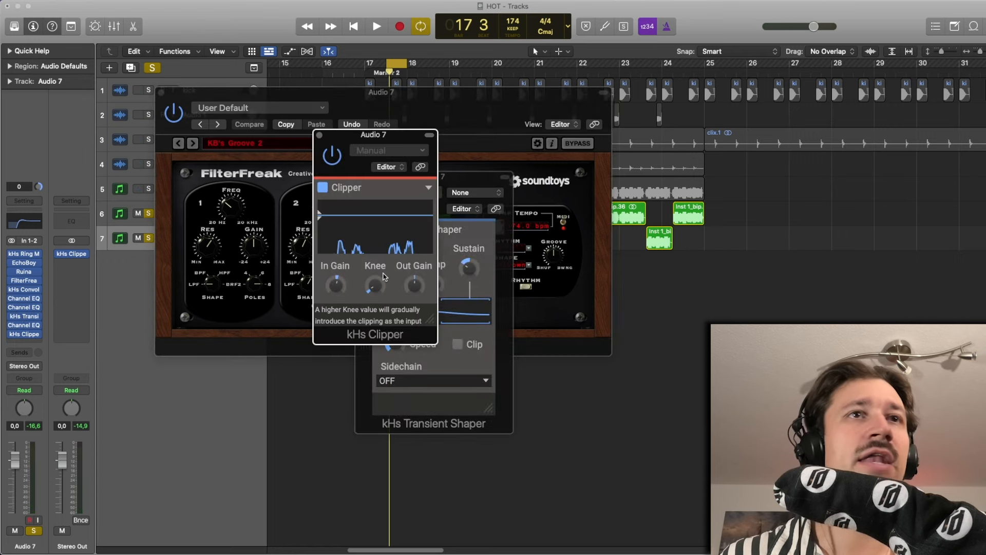
left_click(319, 136)
left_click(361, 177)
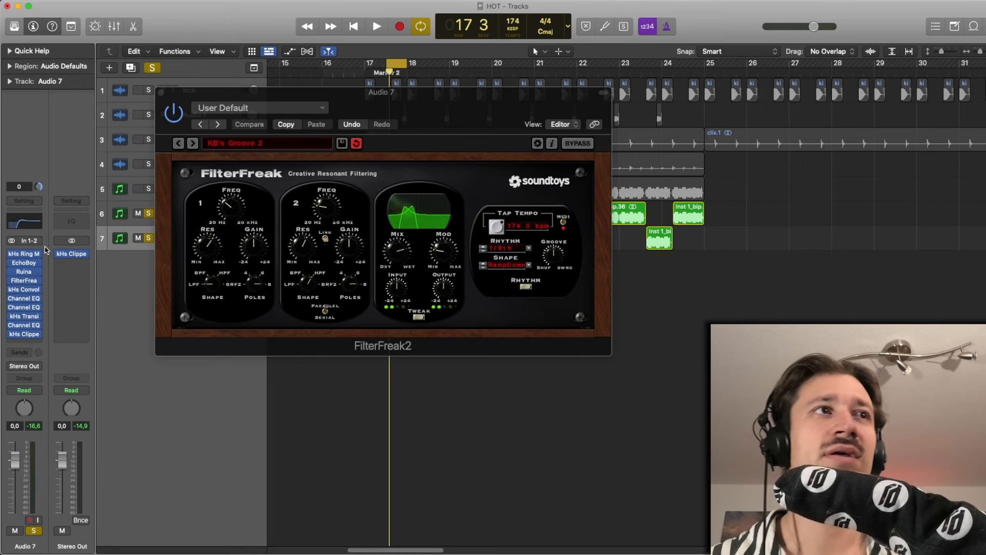
left_click(23, 263)
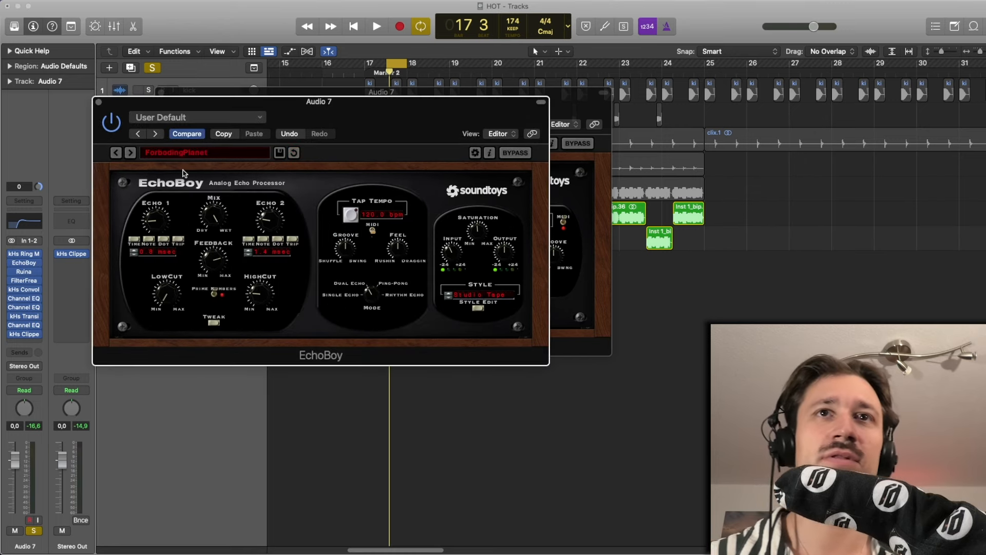
left_click(98, 102)
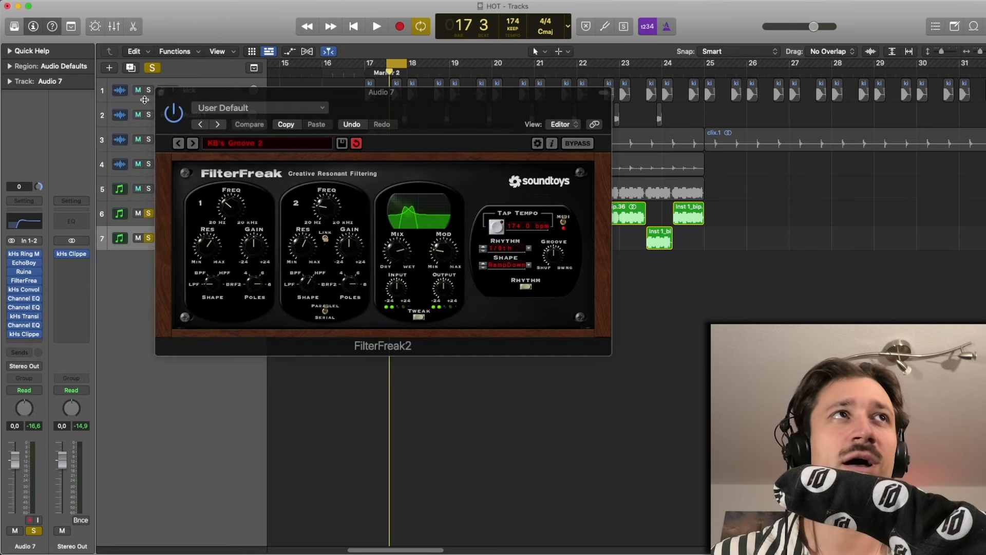
left_click(156, 94)
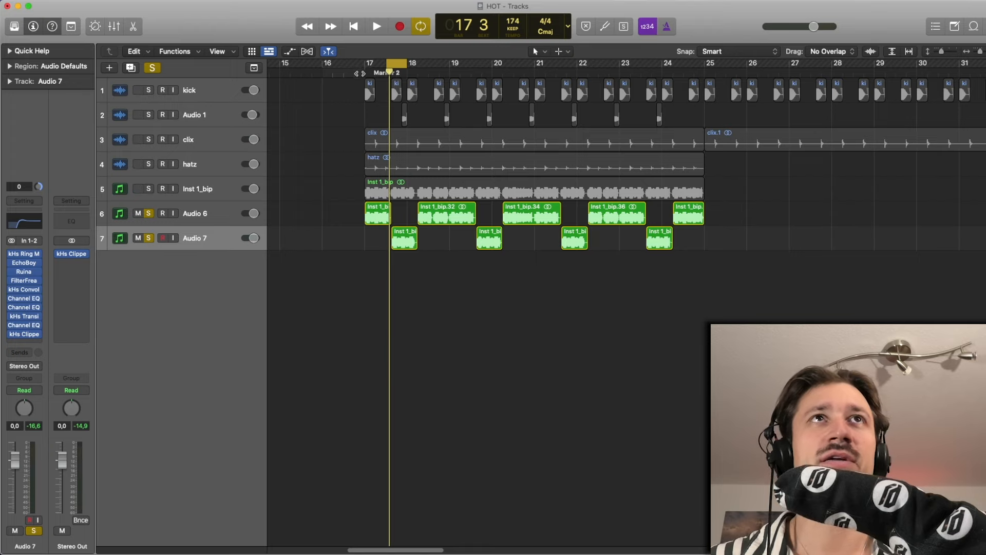
Step: Extend the cycle range to span bars 17 to 20 and play the soloed Audio 6 and Audio 7 together
left_click_drag(365, 65, 483, 73)
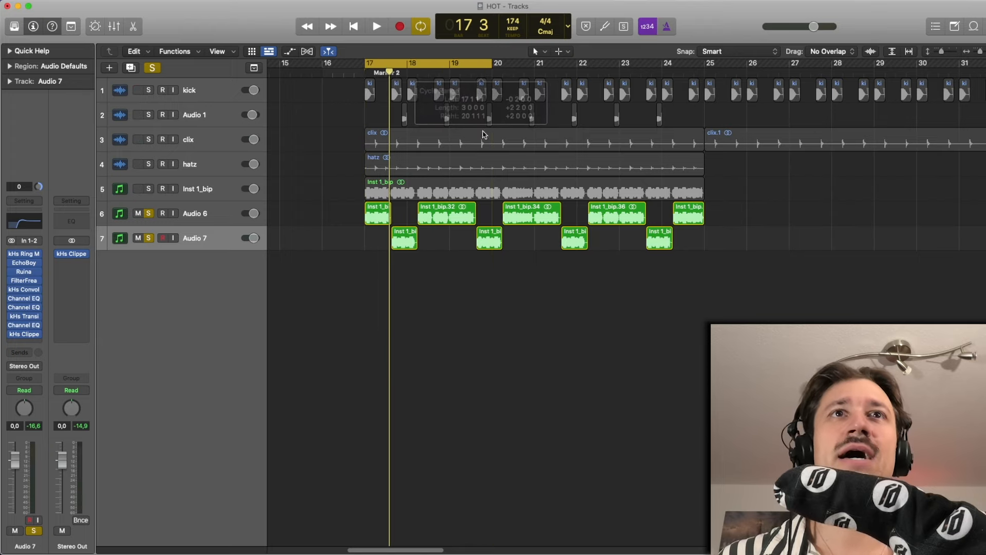
left_click_drag(442, 248, 376, 214)
left_click(438, 239)
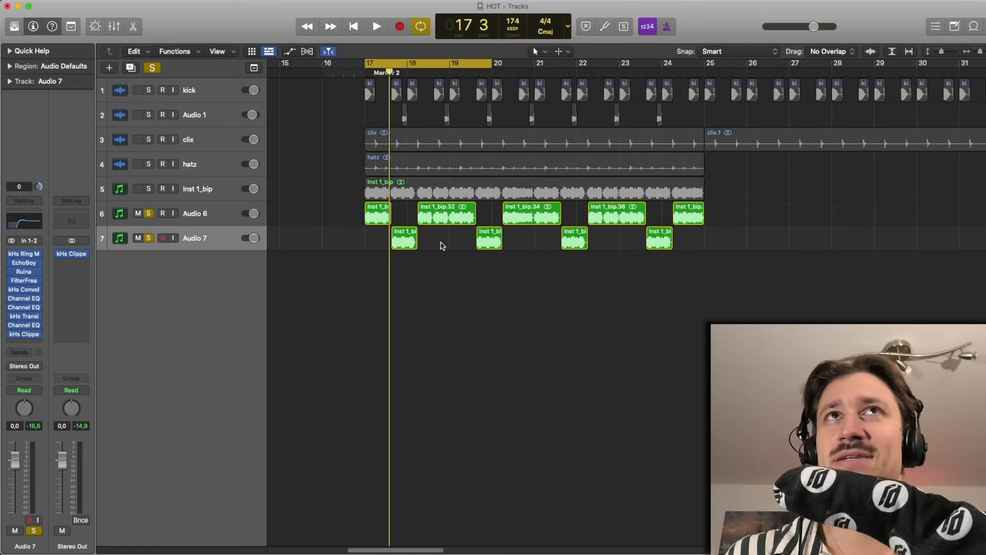
key("space")
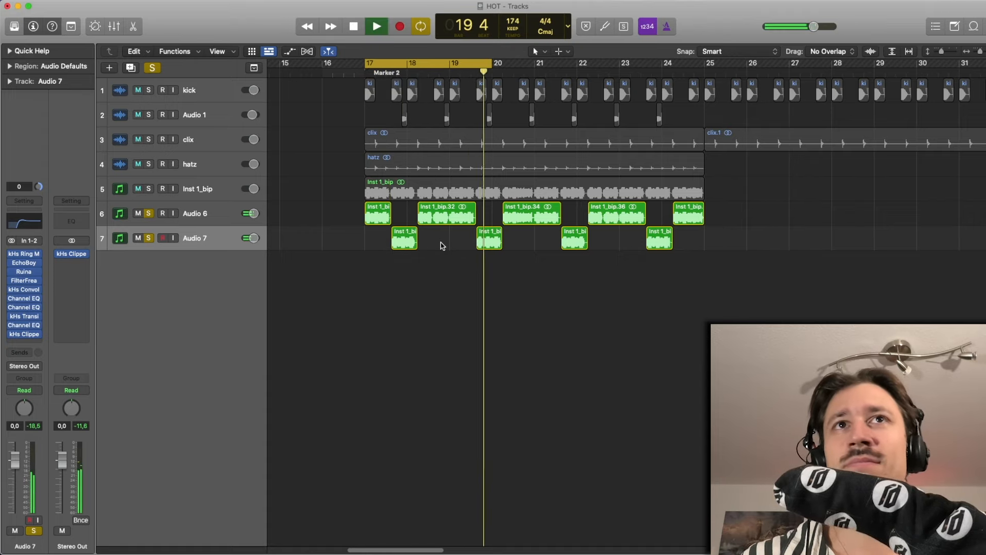
key("space")
Step: Turn off cycling and all track solos, and play the full arrangement from just before bar 17
left_click(466, 63)
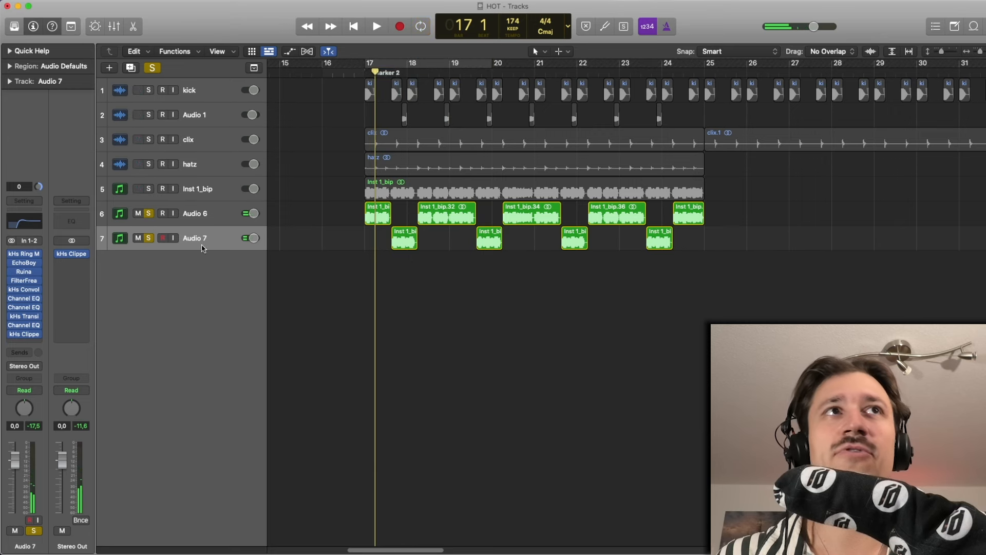
left_click(148, 214, "alt")
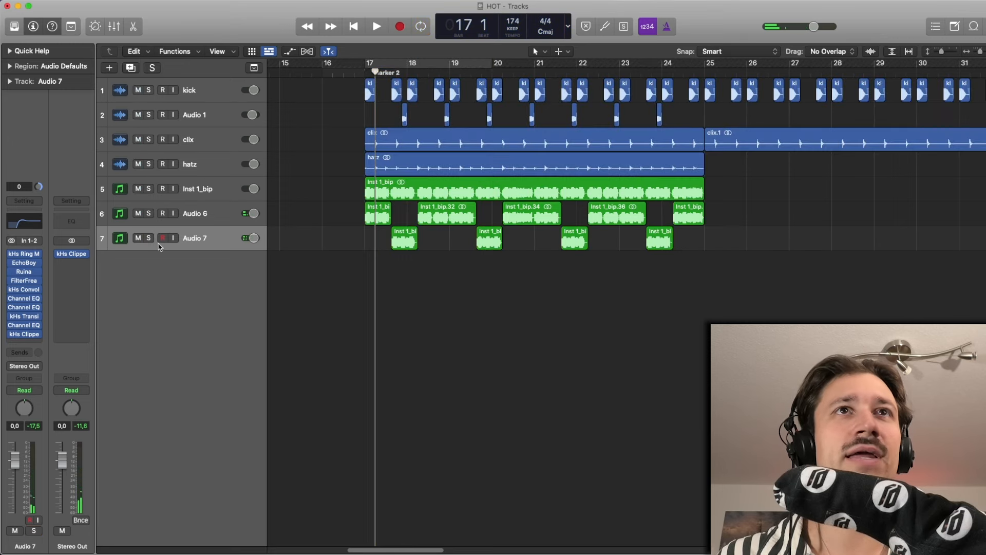
left_click(354, 75)
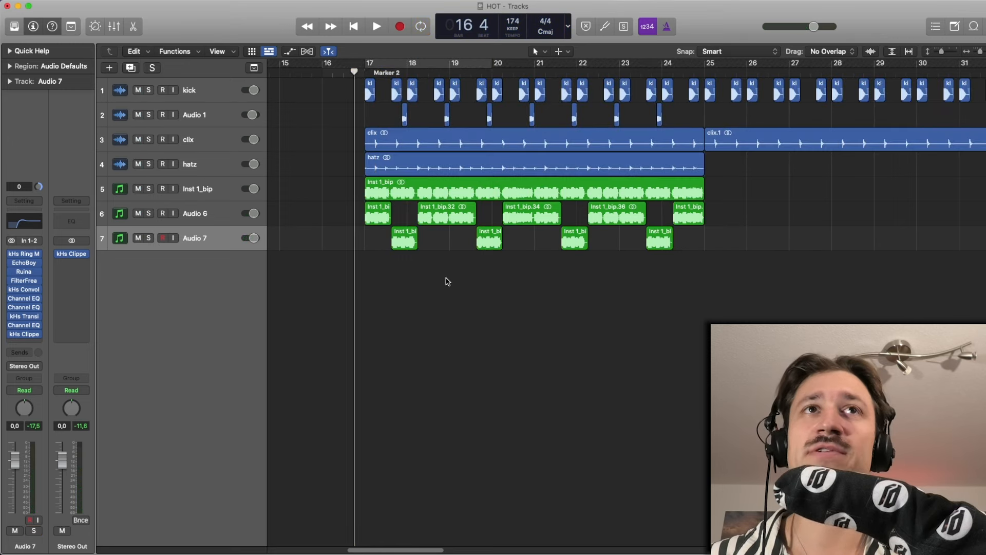
key("space")
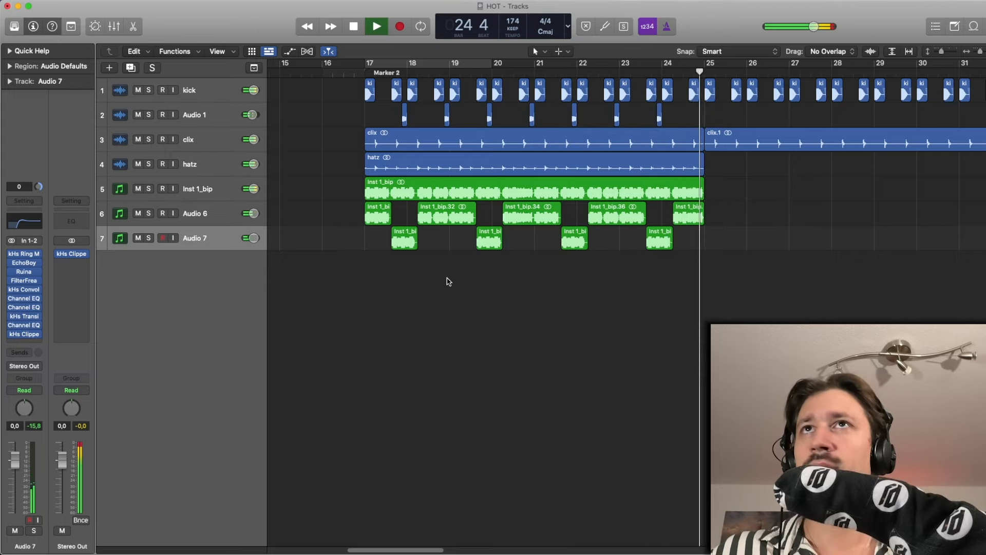
key("space")
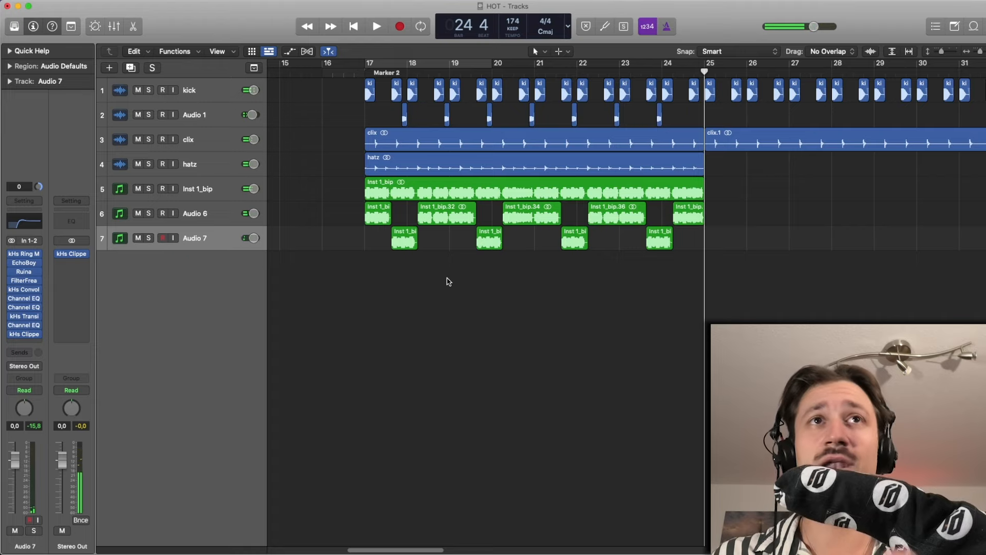
Step: Compare the channel effect chains of Inst 1_bip, Audio 6 and Audio 7, and select the Inst 1_bip region
key("Up")
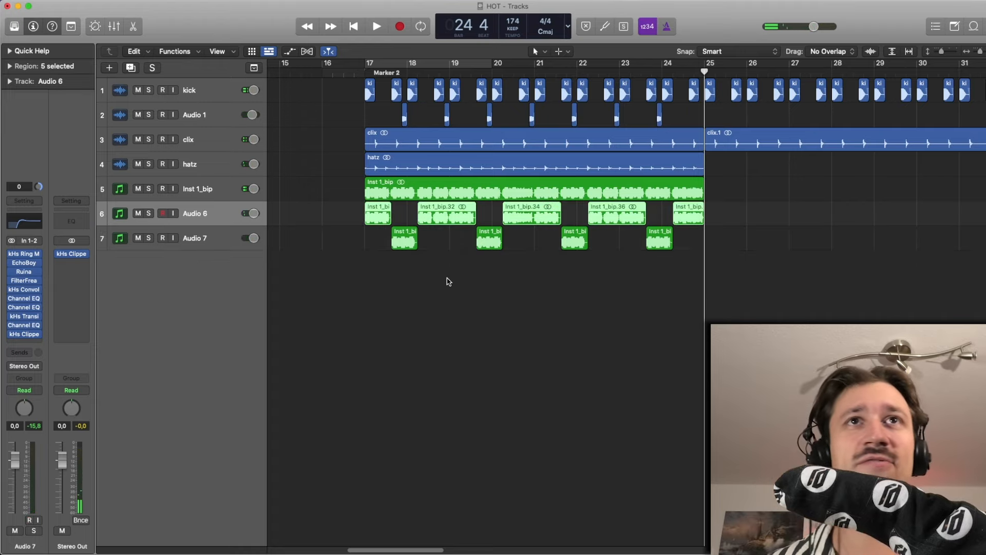
key("Up")
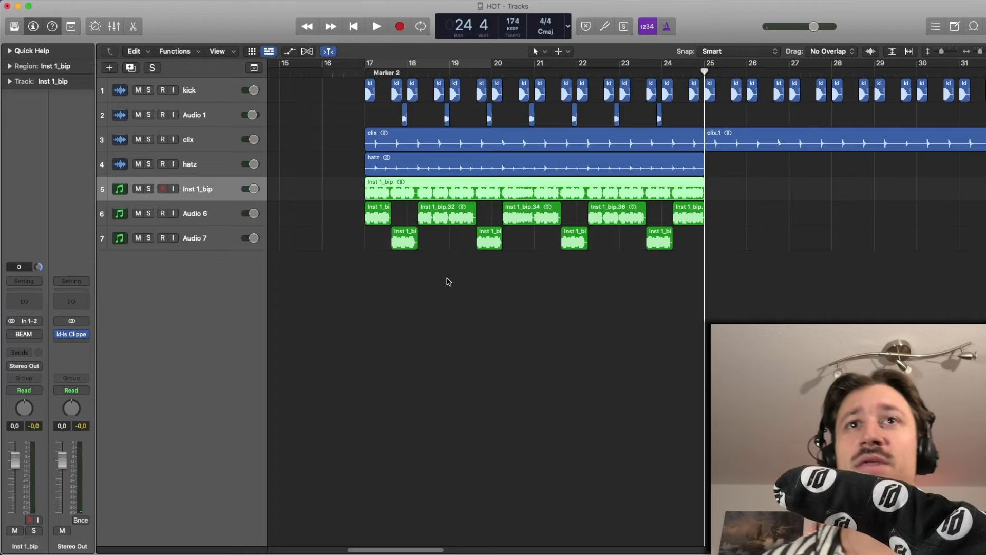
key("Down")
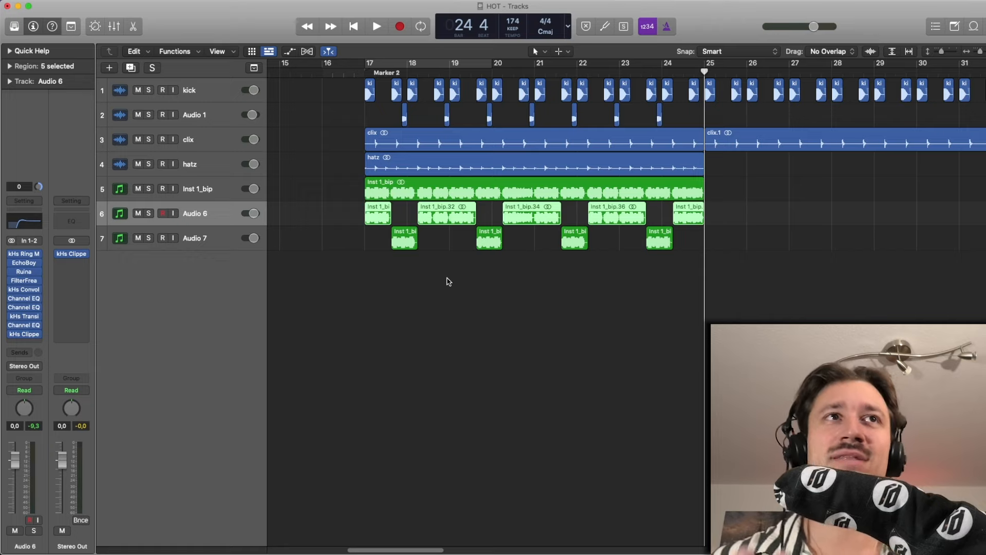
key("Down")
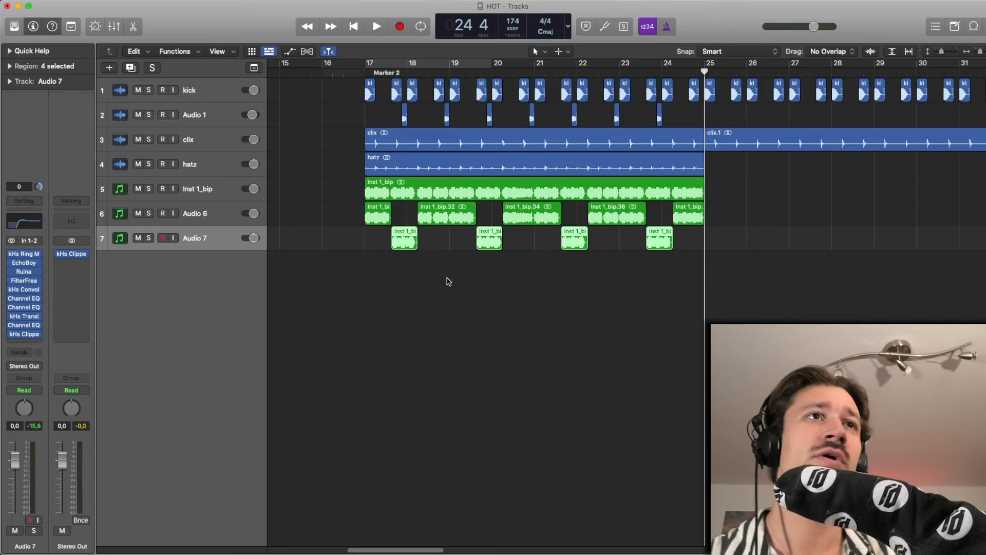
key("Up")
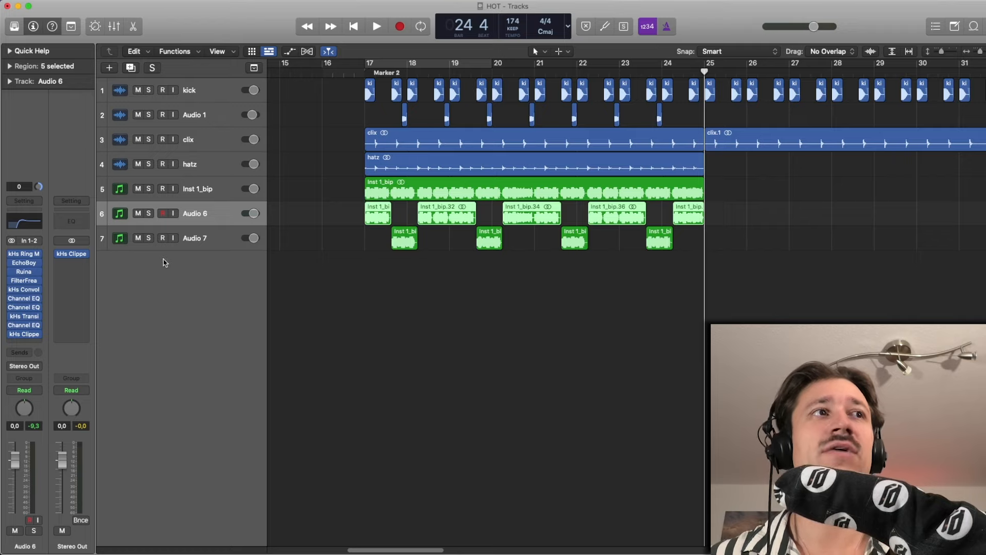
mouse_move(36, 265)
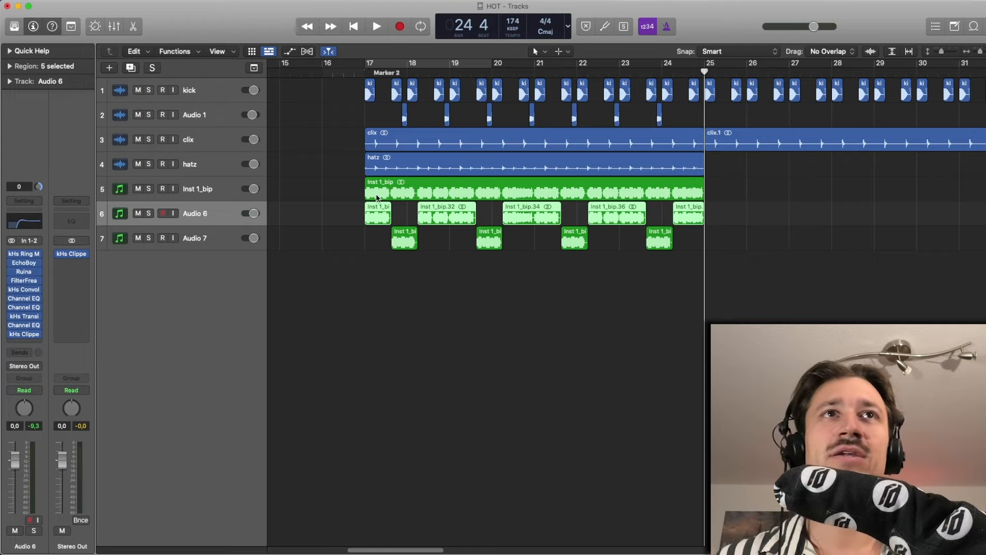
left_click_drag(340, 179, 384, 186)
left_click_drag(339, 191, 394, 190)
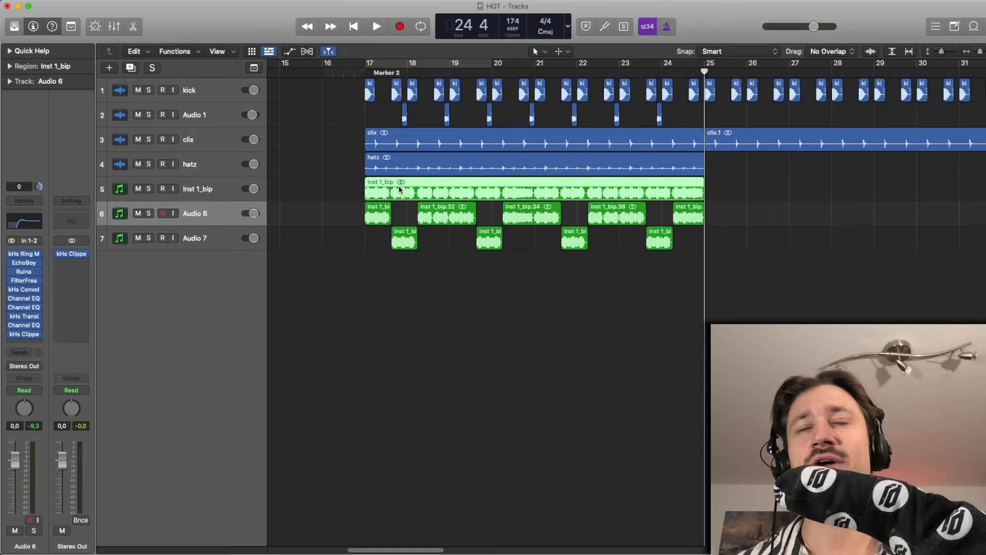